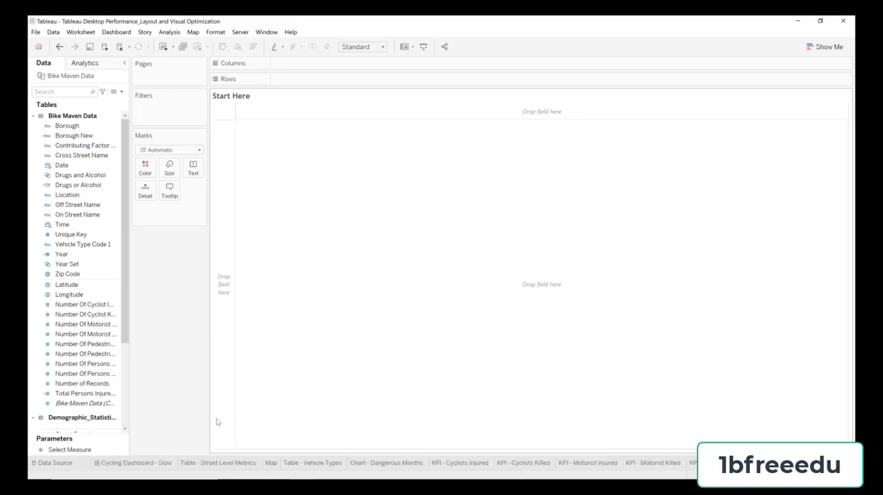
# Step: Open the Cycling Dashboard - Slow dashboard and widen its side pane to fit the full sheet names
pyautogui.click(131, 463)
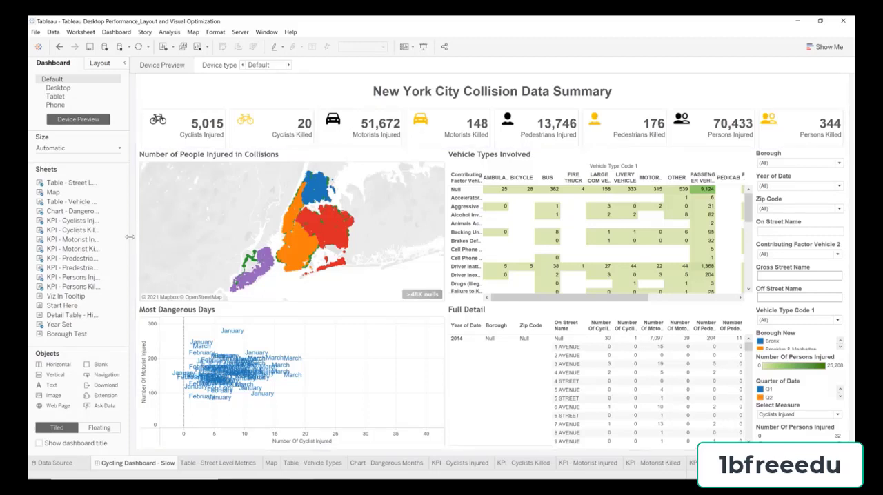
pyautogui.moveTo(129, 237); pyautogui.dragTo(195, 247)
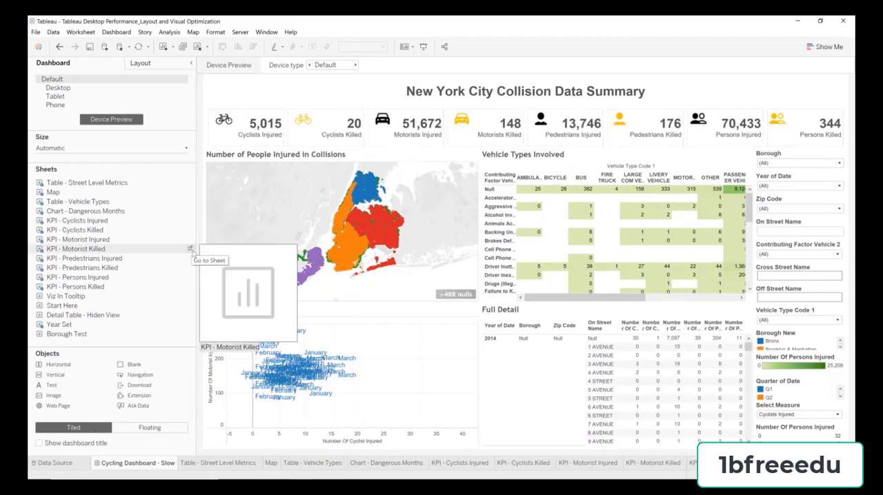
# Step: Delete the horizontal layout container that holds the injured and killed KPI sheets, including the items inside it
pyautogui.click(122, 222)
pyautogui.moveTo(120, 224)
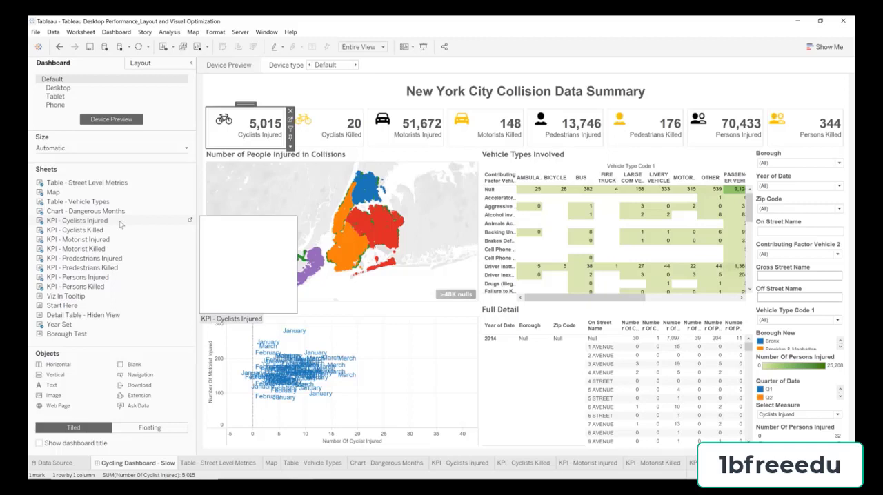
pyautogui.click(132, 63)
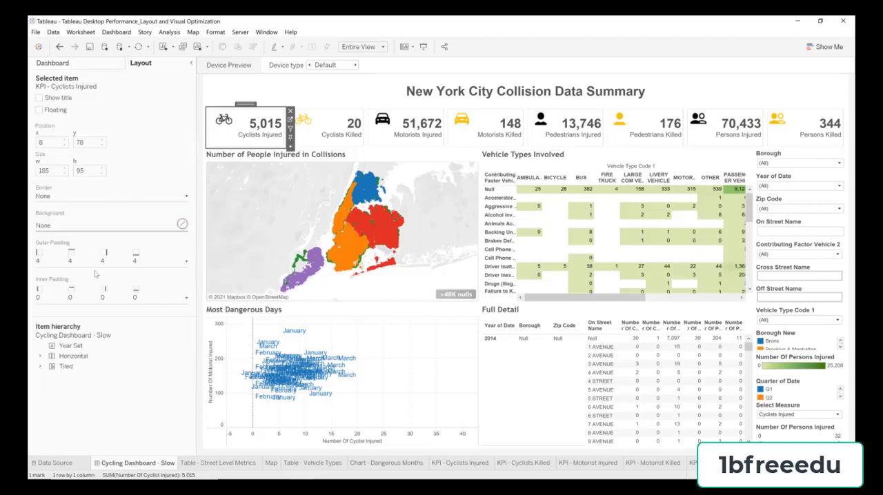
pyautogui.click(40, 366)
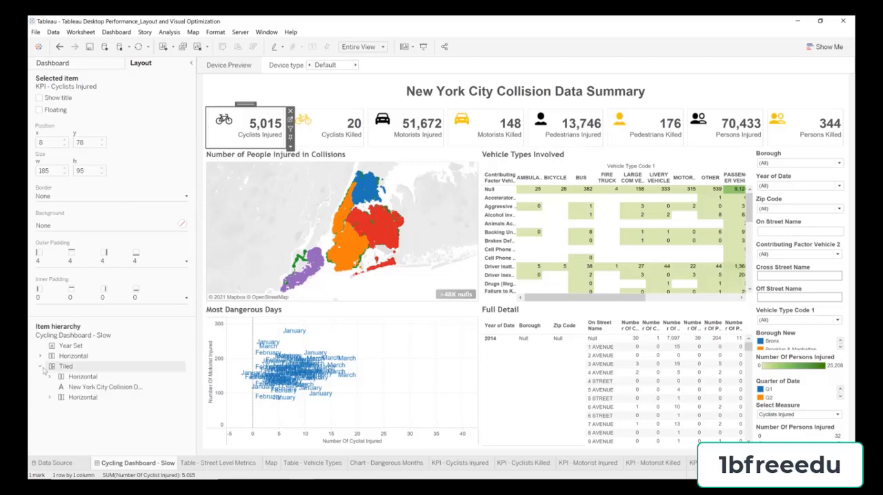
pyautogui.click(71, 380)
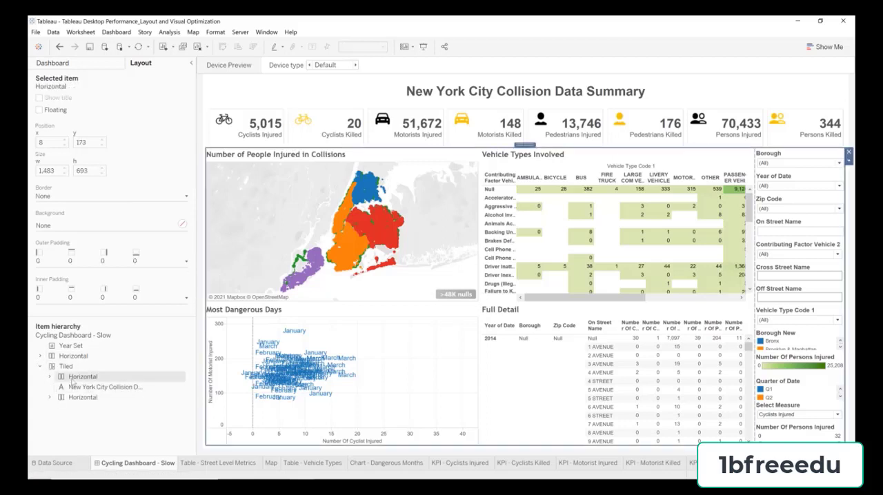
pyautogui.click(69, 398)
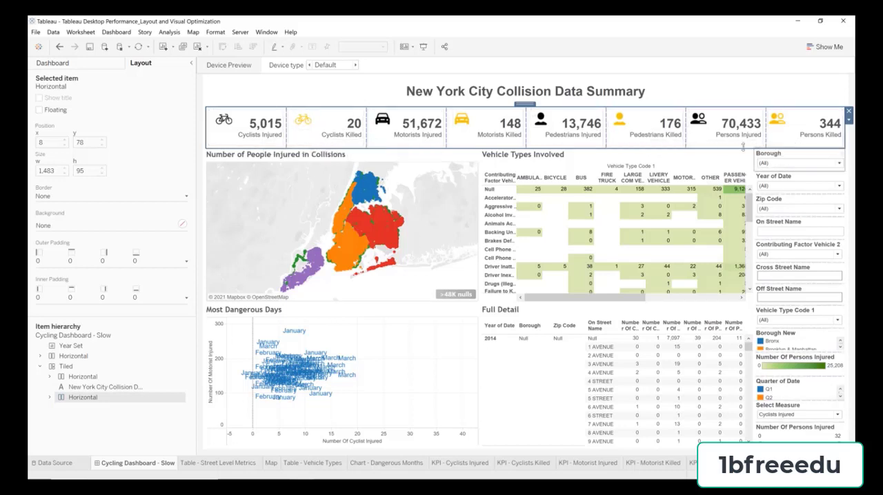
pyautogui.click(849, 112)
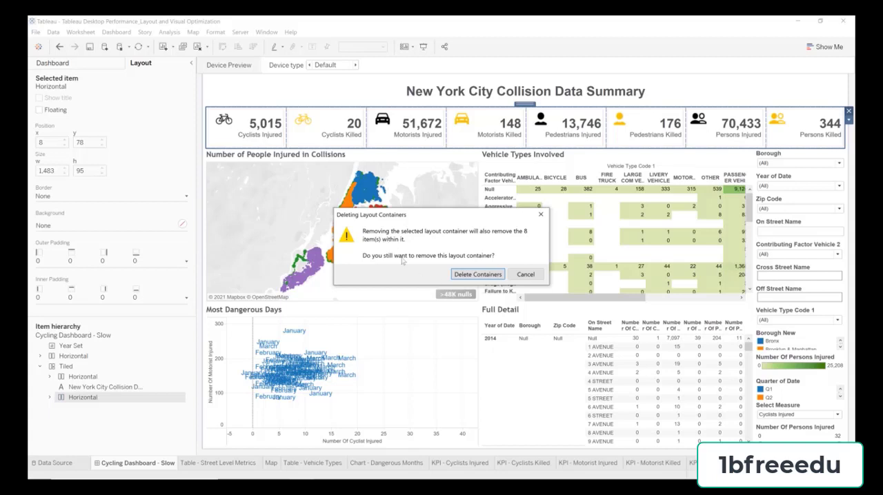
pyautogui.click(476, 275)
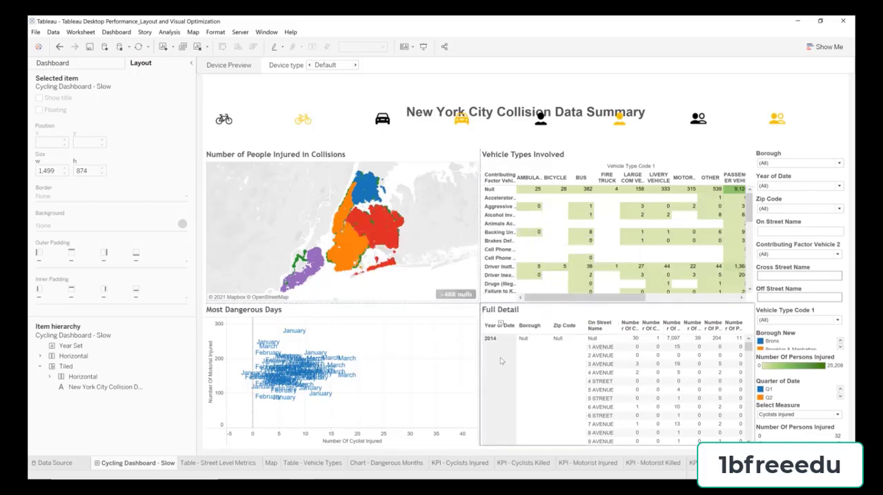
# Step: Swap the Vehicle Types Involved table with the map so the table sits above Most Dangerous Days
pyautogui.click(607, 155)
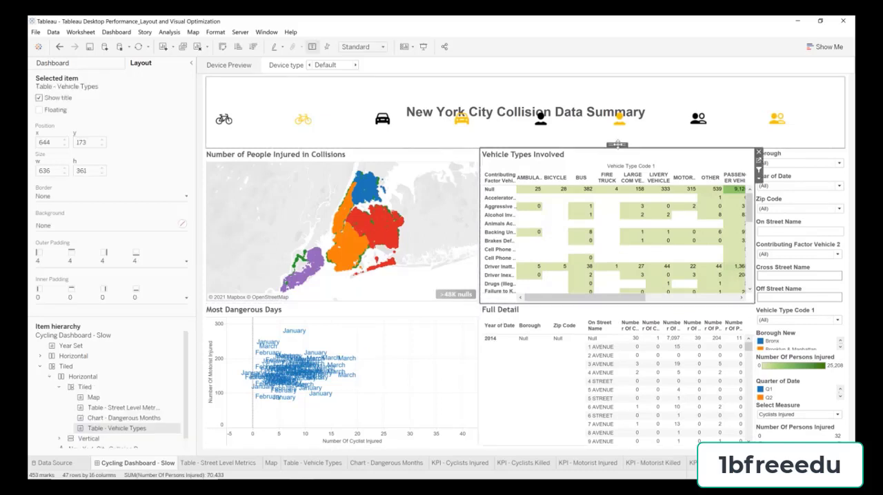
pyautogui.moveTo(617, 144)
pyautogui.mouseDown()
pyautogui.moveTo(366, 179)
pyautogui.moveTo(247, 229)
pyautogui.mouseUp()
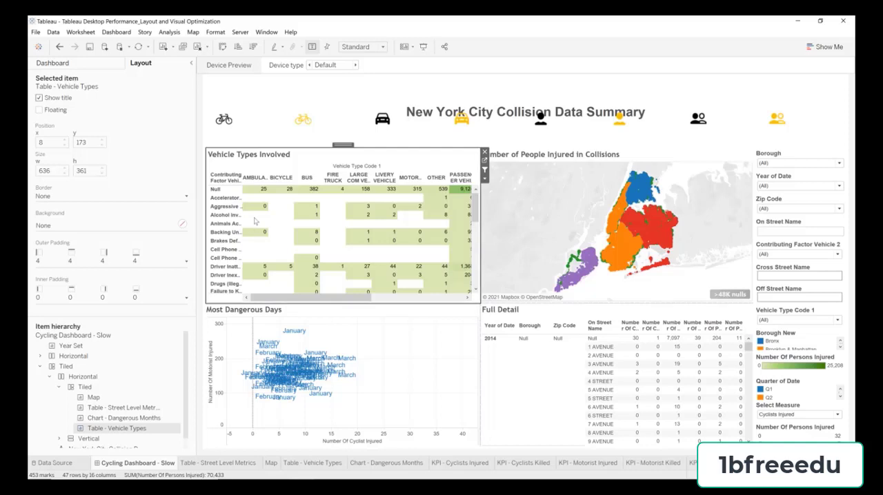
# Step: Go to the Table - Vehicle Types sheet and rename it as Injuries by Borough
pyautogui.click(80, 66)
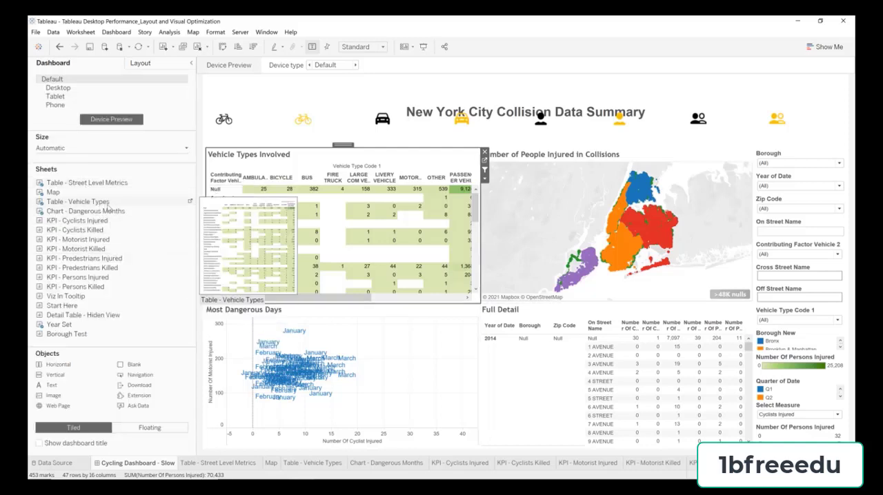
pyautogui.click(189, 202)
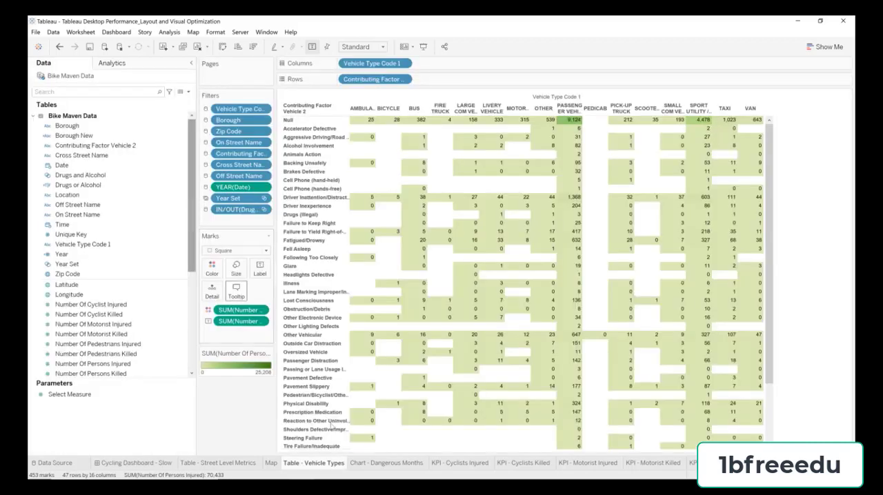
pyautogui.doubleClick(309, 465)
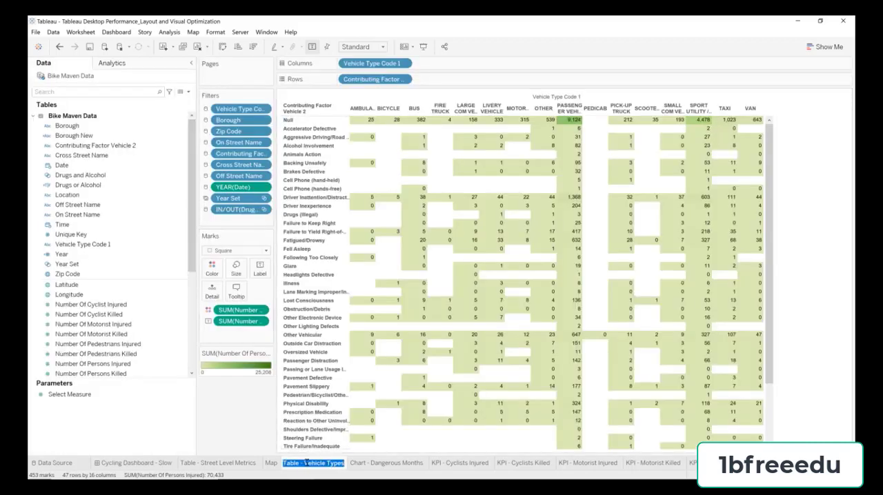
pyautogui.write('Inju')
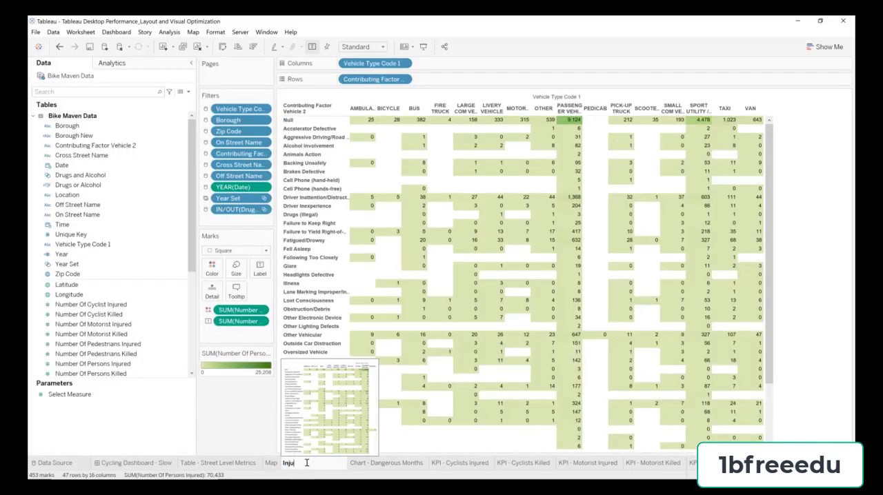
pyautogui.write('ries by Borough')
pyautogui.press('Return')
# Step: Replace the title of the Vehicle Types Involved table on the Cycling Dashboard - Slow dashboard with Injuries by Borough
pyautogui.click(151, 464)
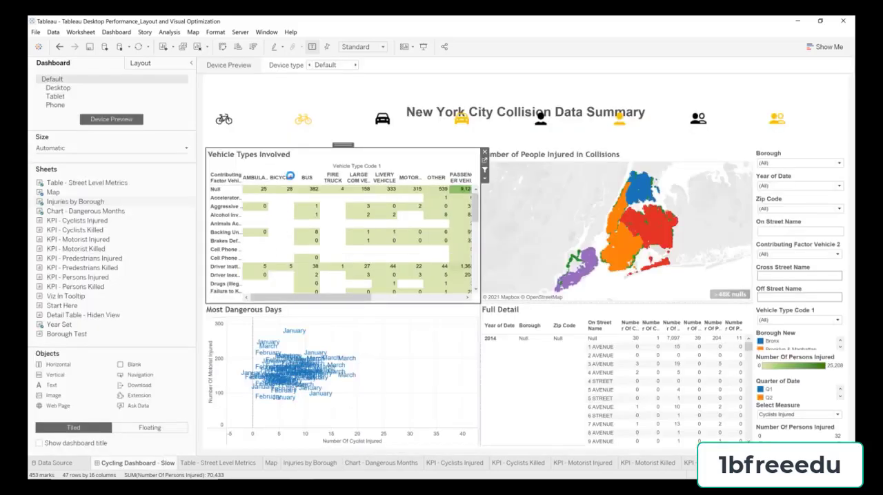
pyautogui.doubleClick(276, 156)
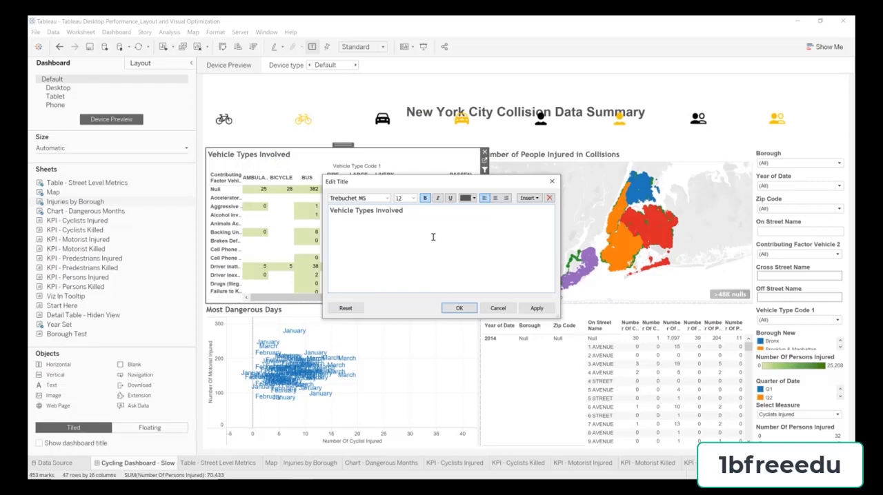
pyautogui.tripleClick(424, 215)
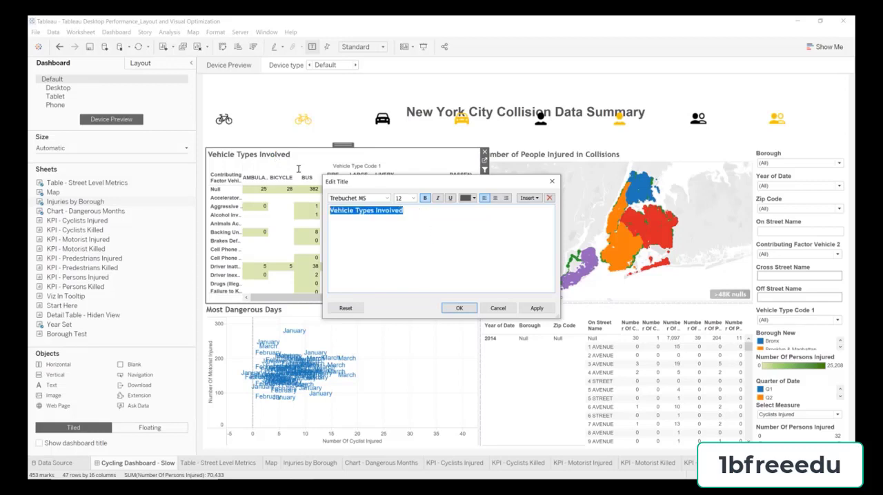
pyautogui.click(424, 215)
pyautogui.rightClick(422, 214)
pyautogui.click(440, 262)
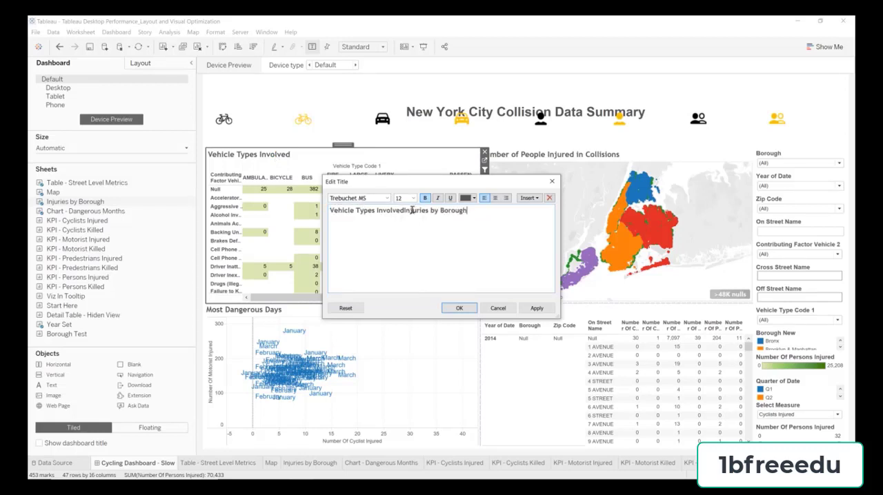
pyautogui.moveTo(404, 211); pyautogui.dragTo(302, 183)
pyautogui.press('BackSpace')
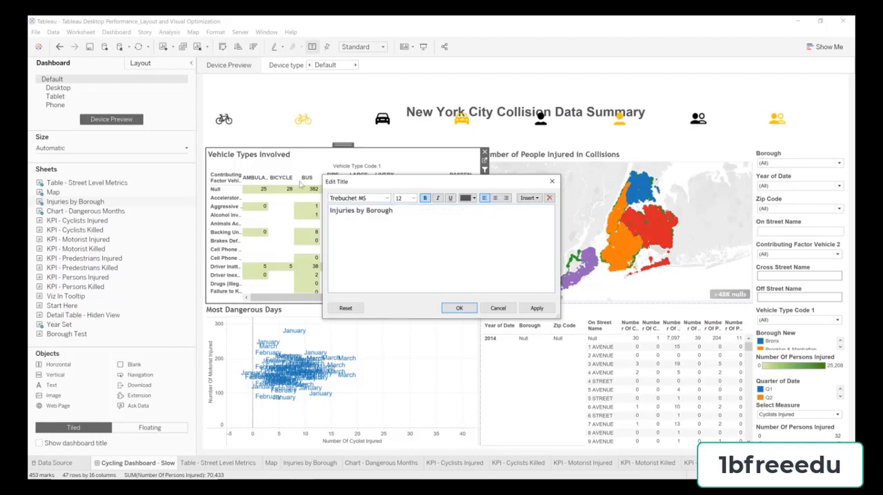
pyautogui.click(460, 309)
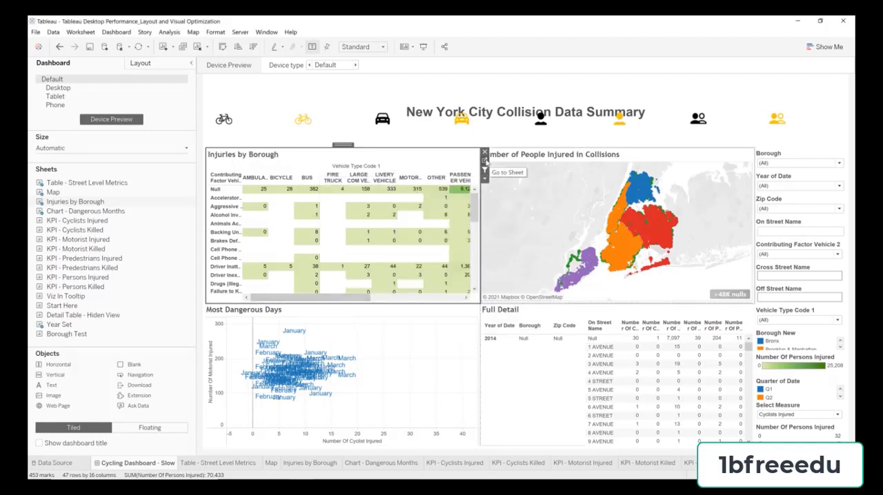
# Step: Go to the Injuries by Borough sheet and convert its highlight table into a treemap
pyautogui.click(485, 161)
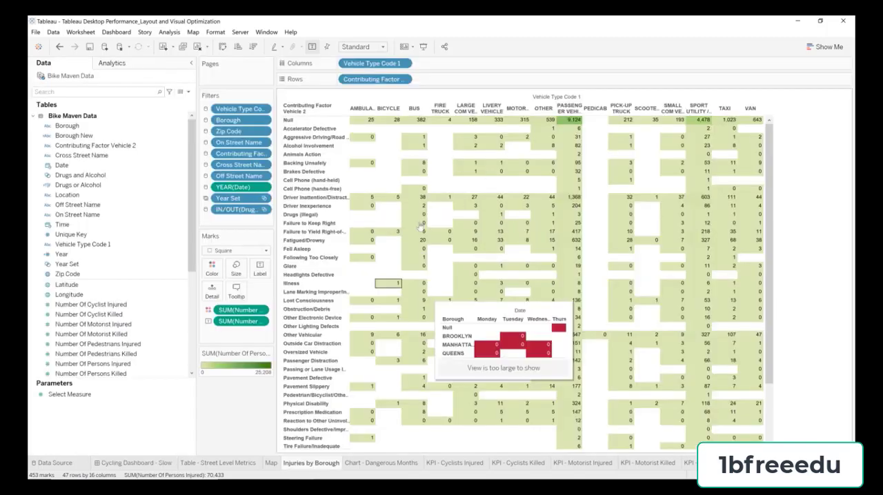
pyautogui.moveTo(413, 198)
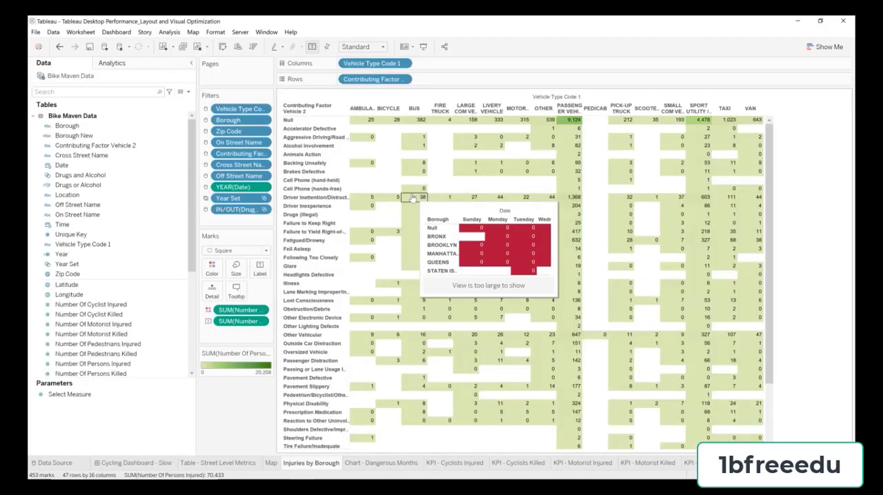
pyautogui.click(824, 47)
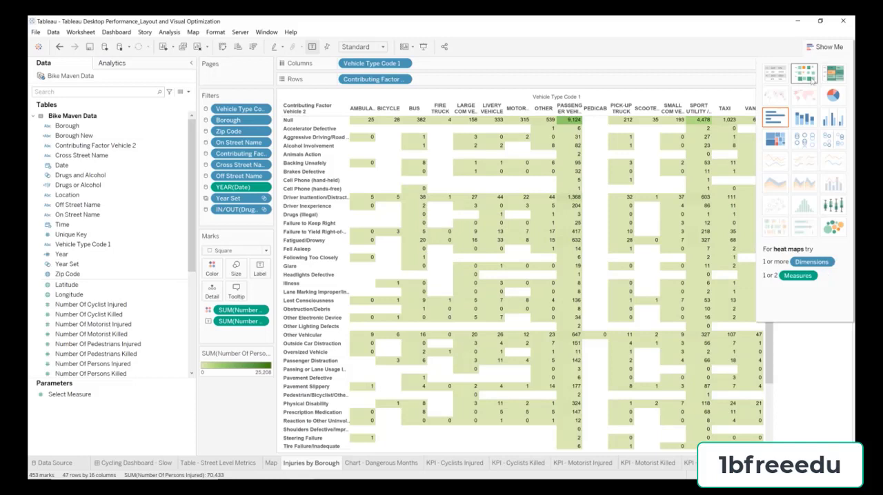
pyautogui.click(775, 141)
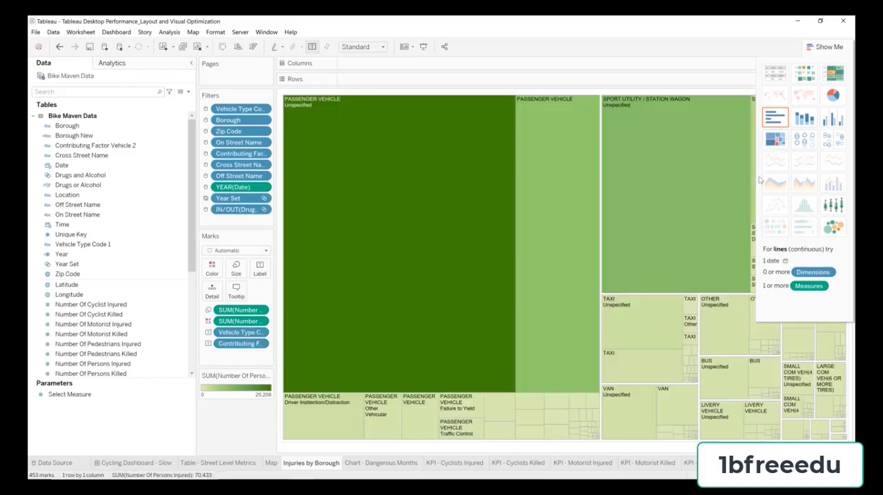
pyautogui.click(809, 47)
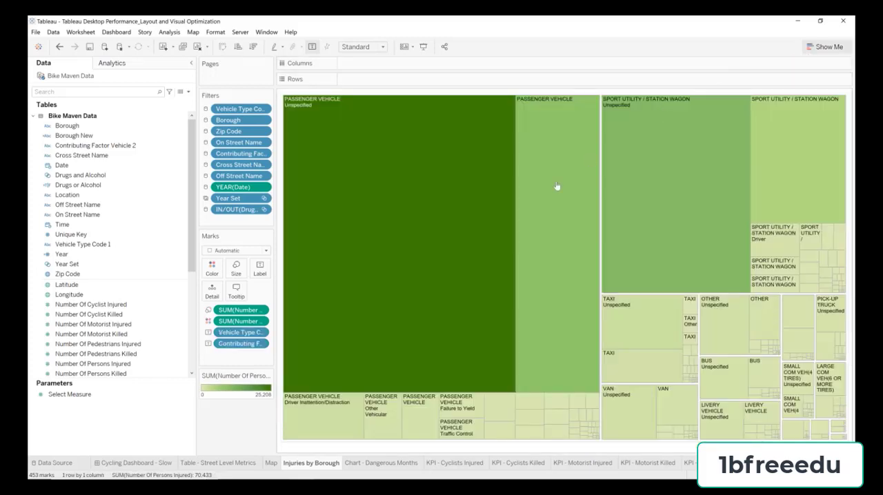
# Step: Break the treemap down by Borough, replacing the Vehicle Type Code 1 and Contributing Factor Vehicle 2 labels
pyautogui.moveTo(295, 225); pyautogui.dragTo(325, 233)
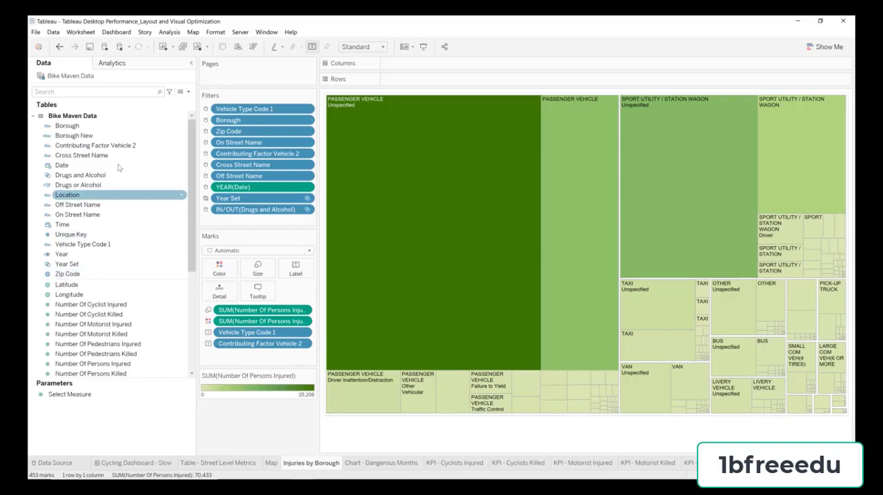
pyautogui.click(69, 127)
pyautogui.moveTo(69, 128); pyautogui.dragTo(259, 420)
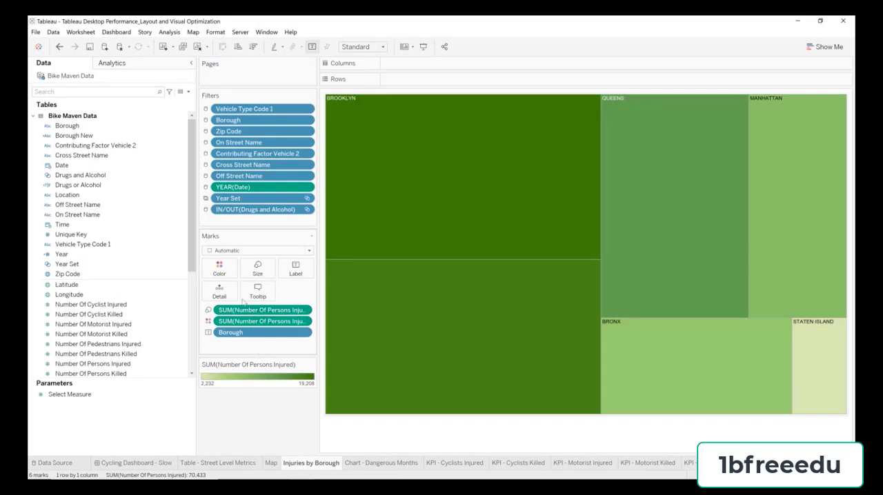
# Step: Switch the Number Of Persons Injured colors to a Custom Diverging palette with #440b70 as the low-end color
pyautogui.click(222, 270)
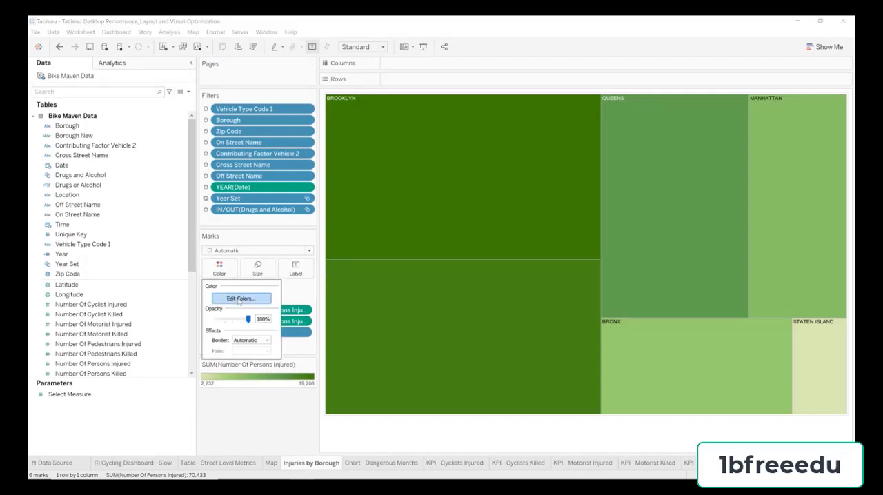
pyautogui.click(238, 298)
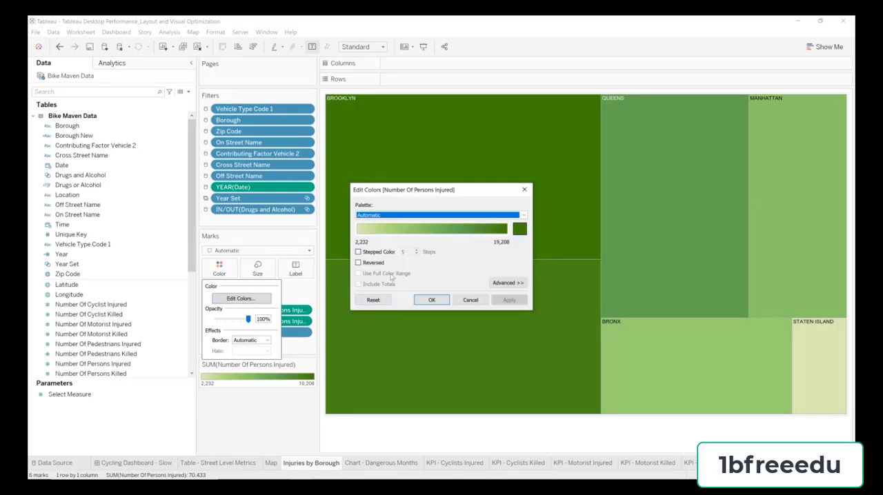
pyautogui.click(441, 214)
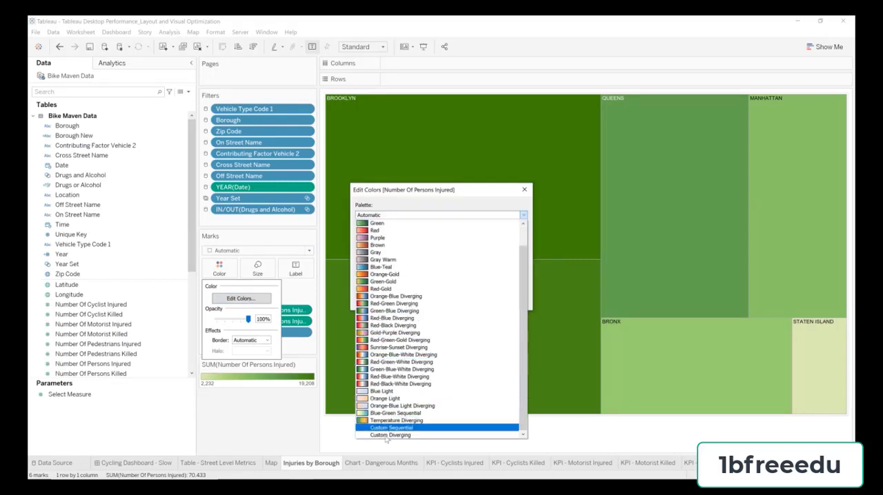
pyautogui.click(390, 436)
pyautogui.click(371, 241)
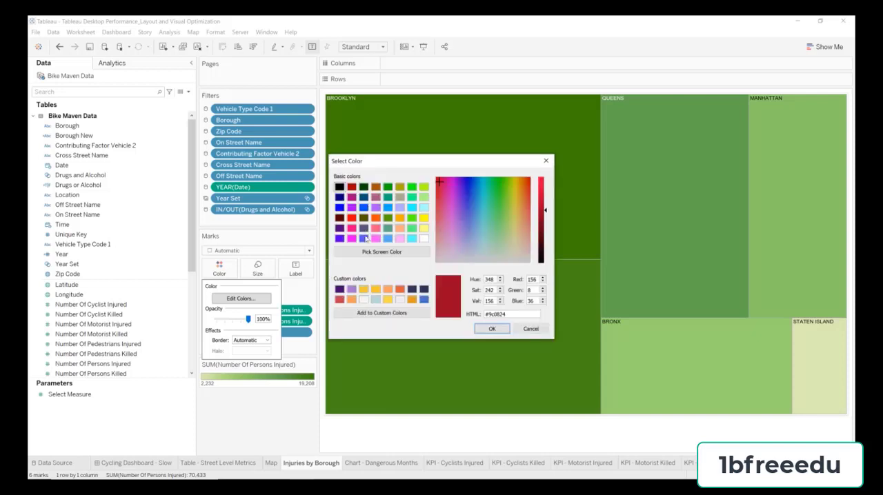
pyautogui.moveTo(512, 316); pyautogui.dragTo(488, 313)
pyautogui.write('440')
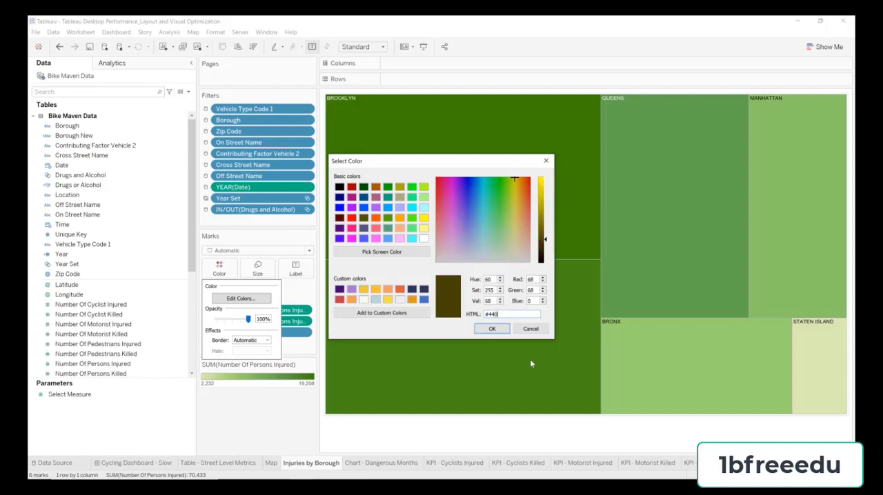
pyautogui.write('b70')
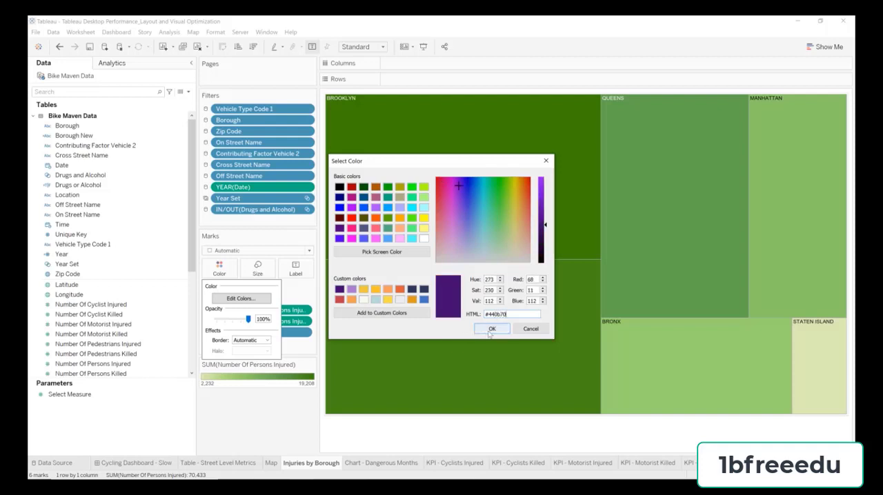
pyautogui.click(489, 330)
# Step: Set the high-end color of the Custom Diverging palette to gold #eecb3c and apply the palette to the treemap
pyautogui.click(518, 234)
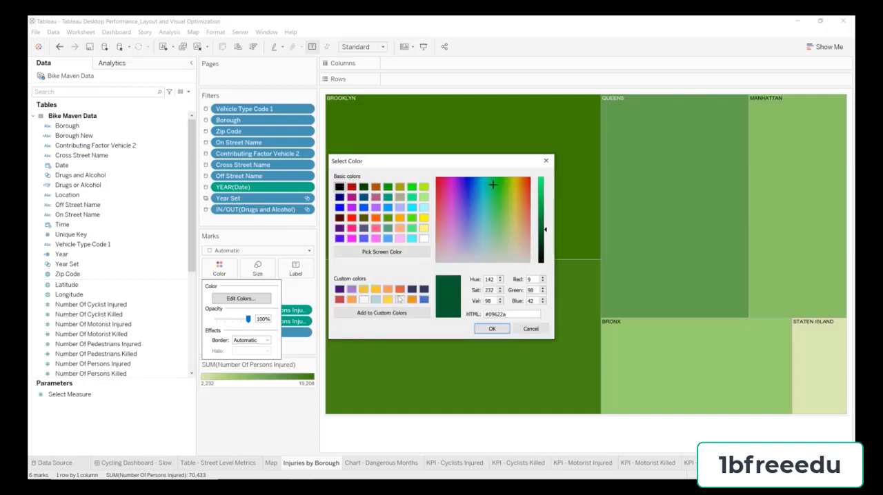
pyautogui.doubleClick(496, 314)
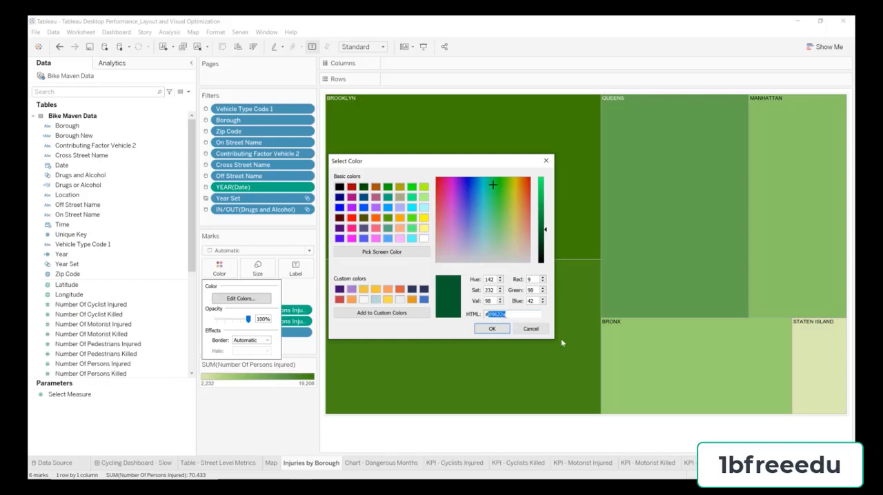
pyautogui.write('eec')
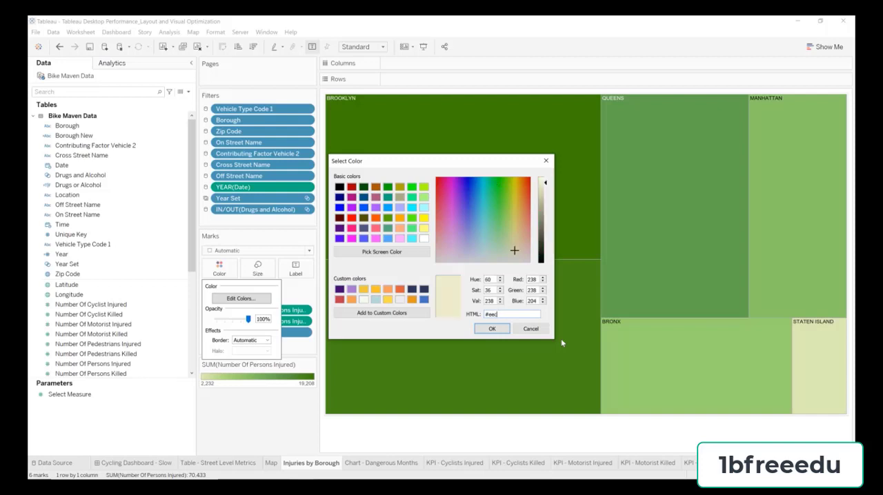
pyautogui.write('b33c')
pyautogui.click(492, 328)
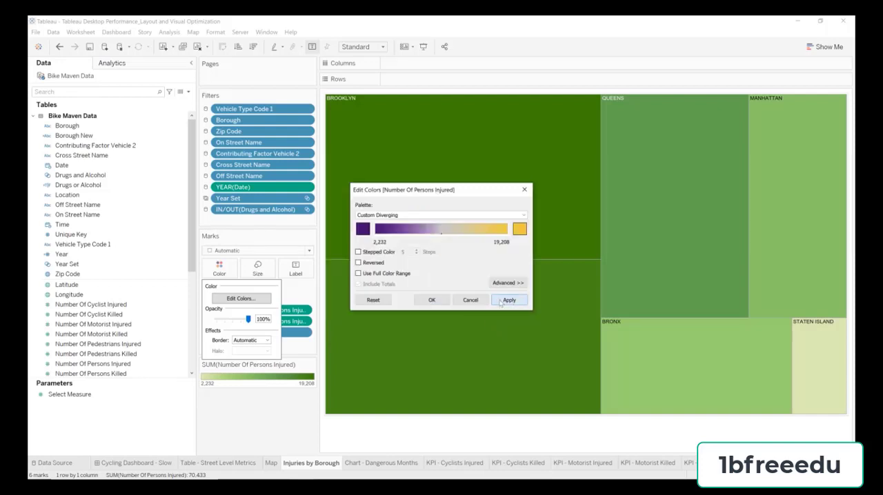
pyautogui.click(430, 300)
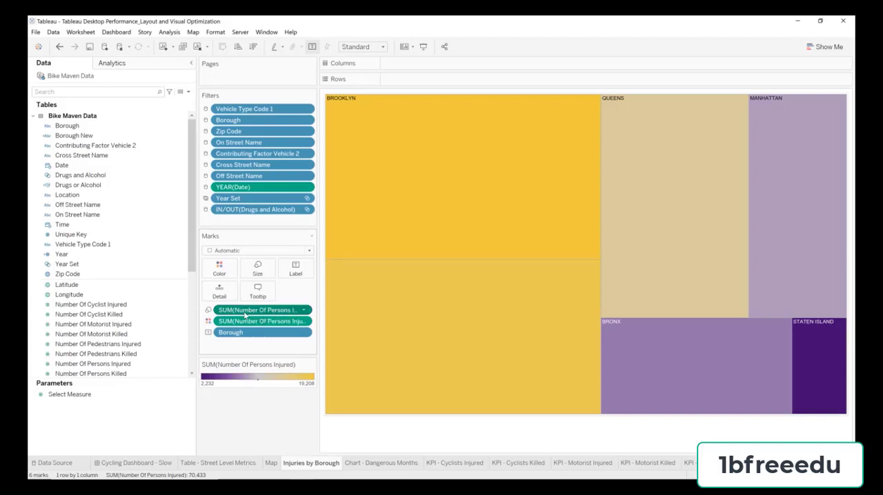
# Step: Label the treemap with SUM(Number Of Persons Injured) and fit the sheet to Entire View
pyautogui.moveTo(245, 314); pyautogui.dragTo(292, 276)
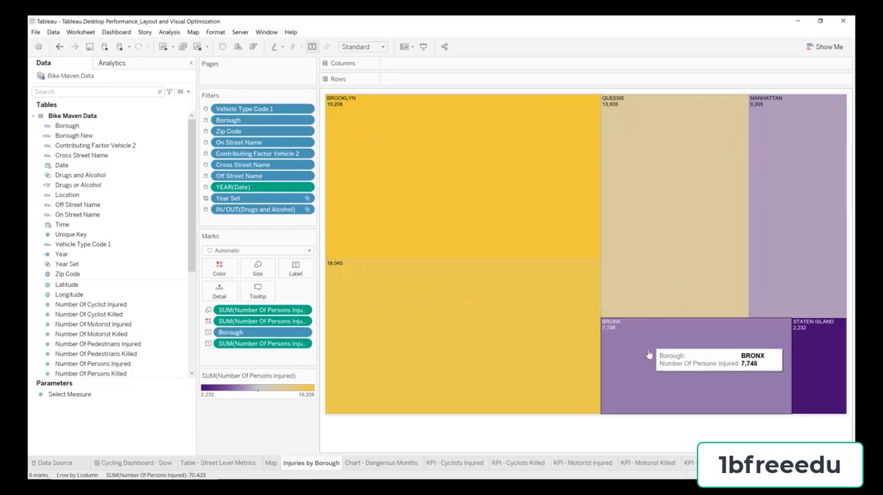
pyautogui.click(358, 48)
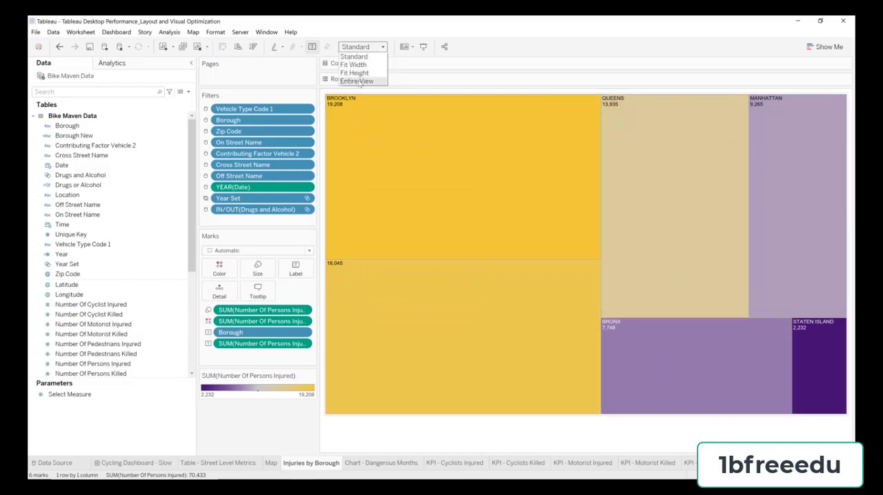
pyautogui.click(357, 82)
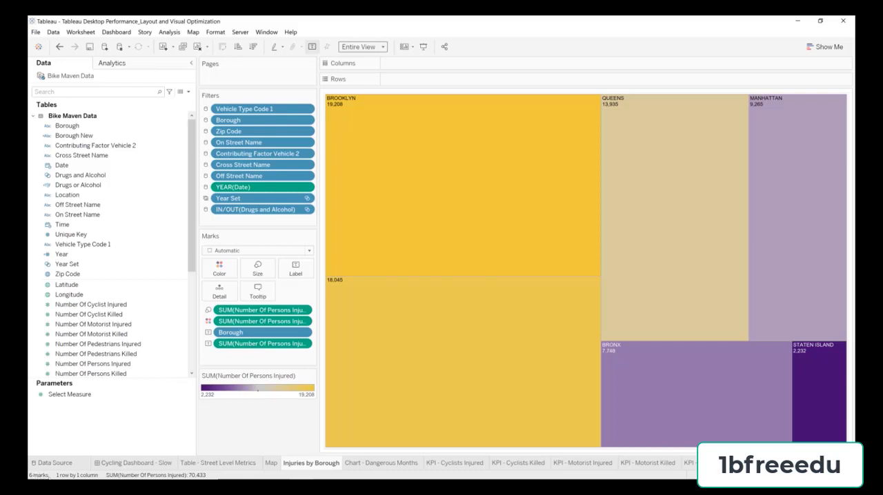
# Step: Fit the Injuries by Borough treemap to Entire View on the Cycling Dashboard - Slow dashboard
pyautogui.click(168, 467)
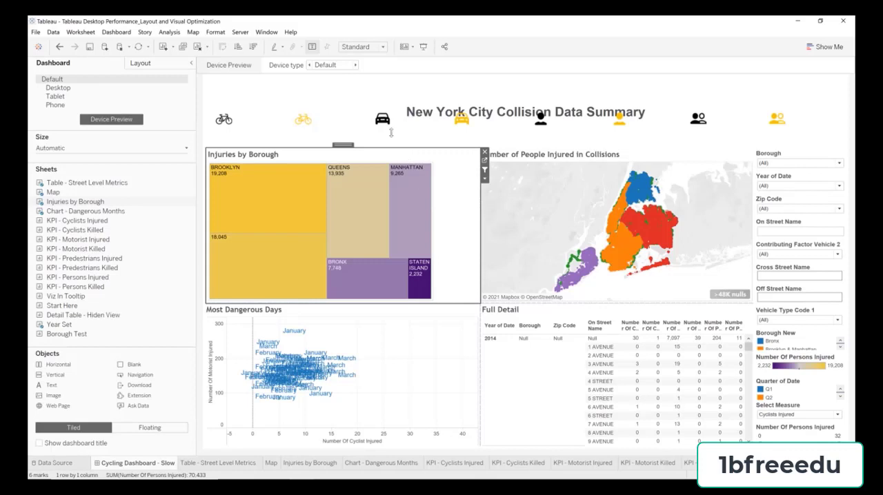
pyautogui.click(368, 50)
pyautogui.click(358, 80)
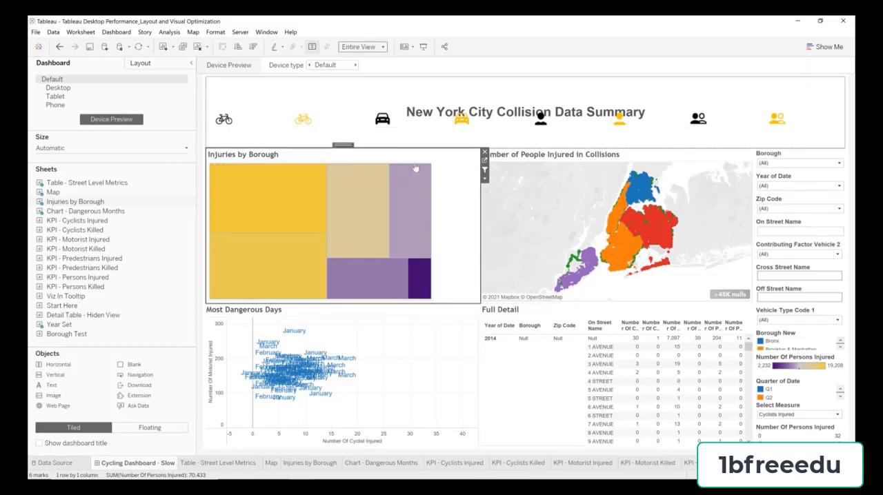
# Step: Go to the dashboard map's sheet and replace Unique Key with Zip Code as the marks' level of detail
pyautogui.click(530, 157)
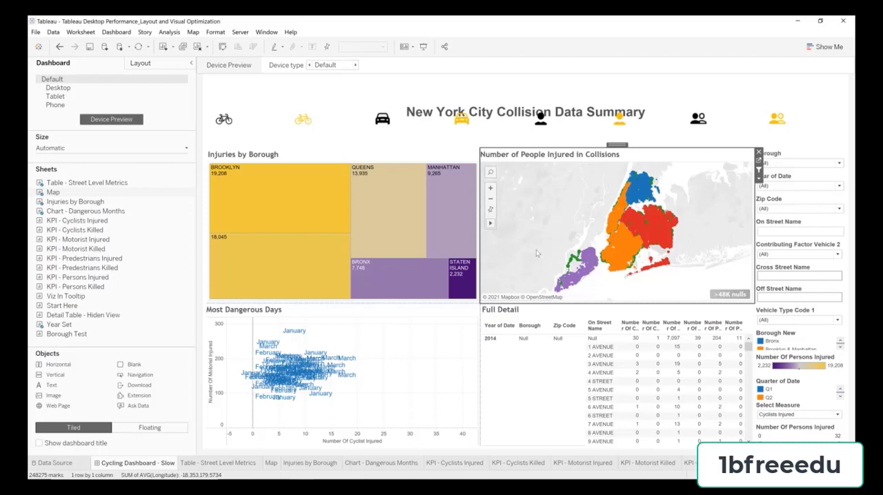
pyautogui.moveTo(448, 223)
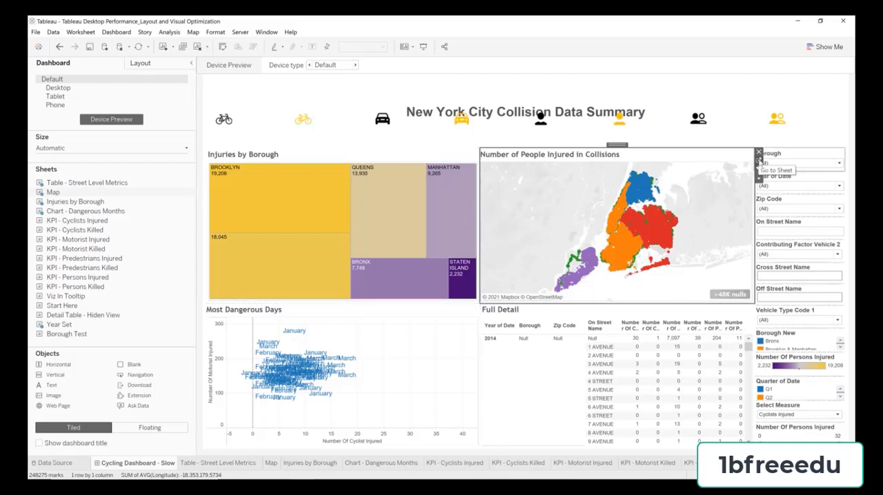
pyautogui.click(759, 161)
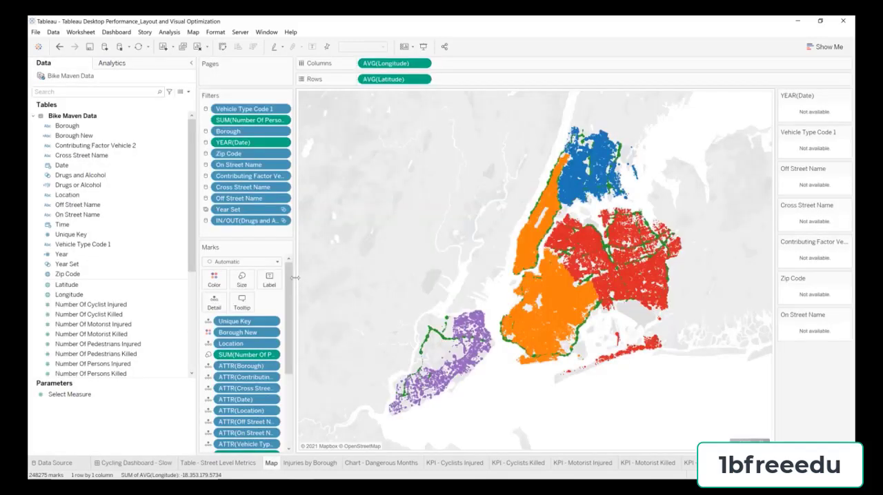
pyautogui.moveTo(294, 276); pyautogui.dragTo(312, 276)
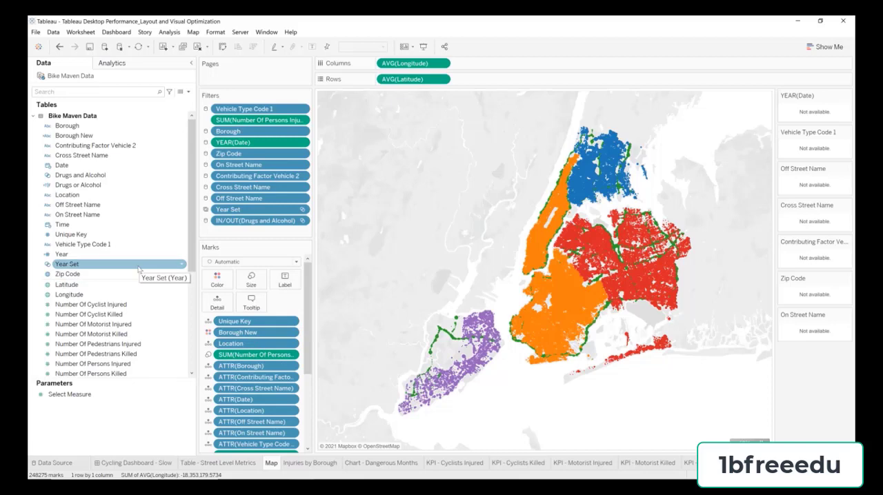
pyautogui.click(126, 274)
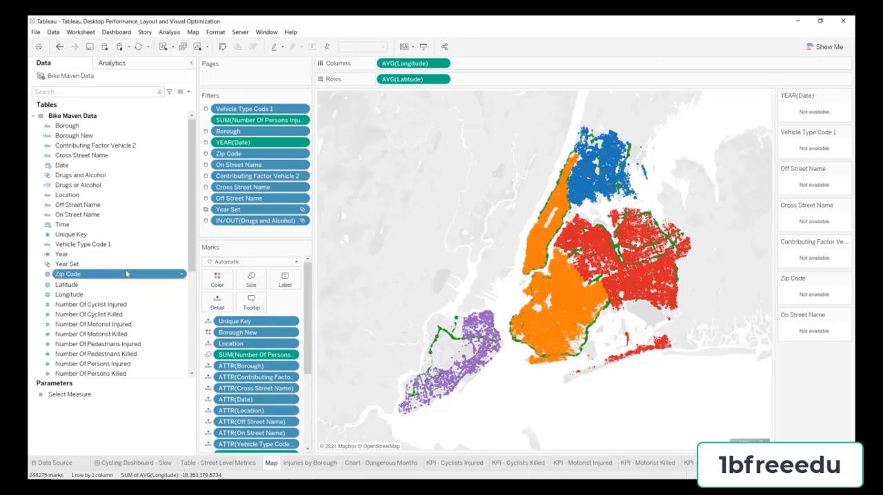
pyautogui.moveTo(126, 274); pyautogui.dragTo(268, 323)
# Step: Remove all remaining fields from the map's marks, from Borough New through the injury and fatality measures, keeping only Zip Code
pyautogui.scroll(-2, 302, 304)
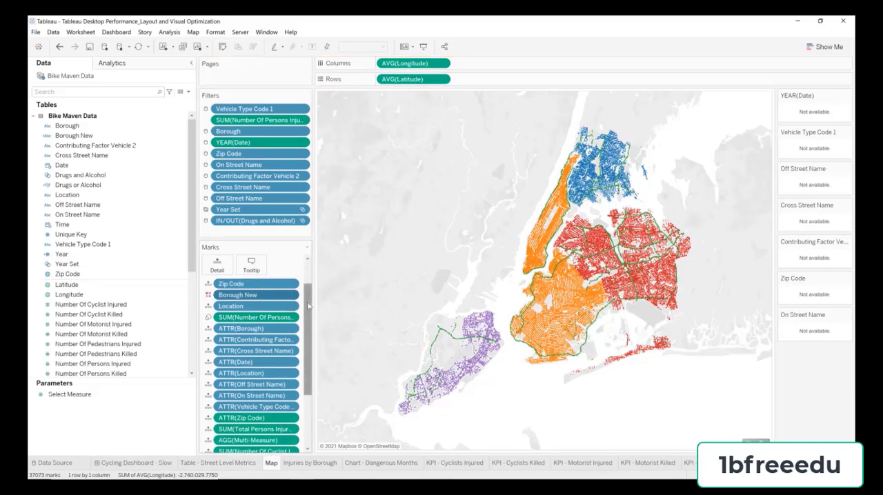
pyautogui.scroll(-5, 303, 314)
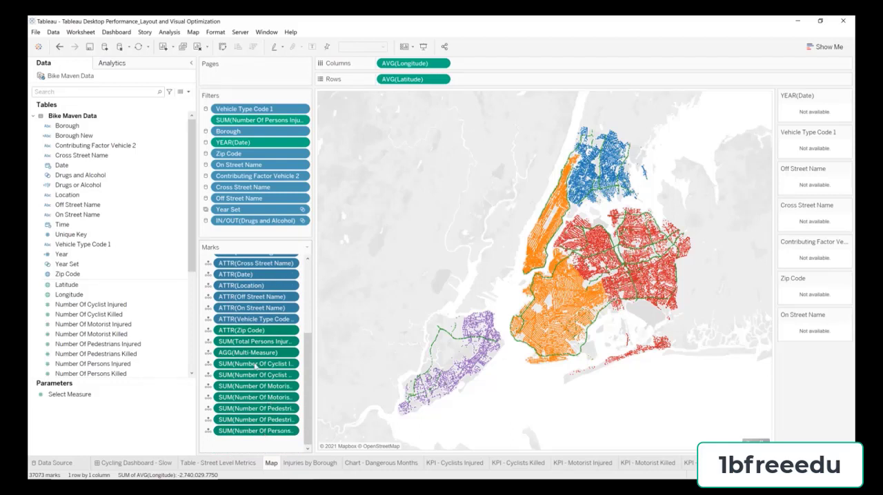
pyautogui.moveTo(248, 366); pyautogui.dragTo(341, 31)
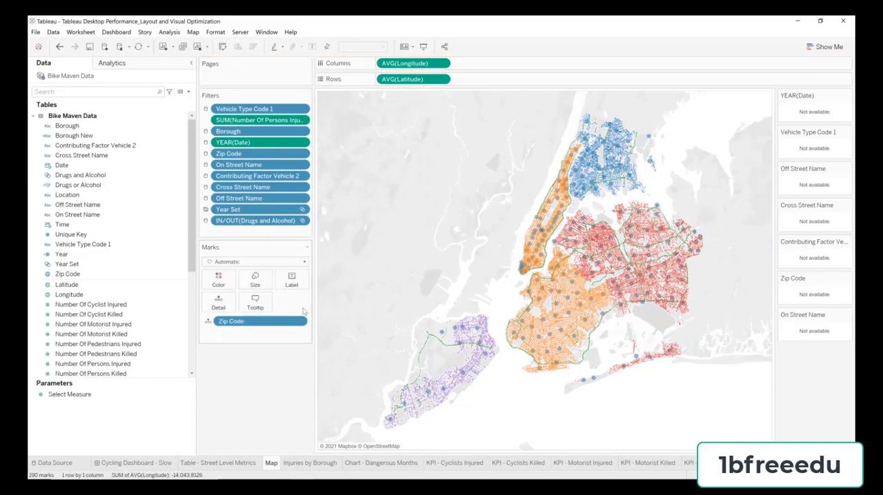
# Step: Change the mark type to Map and color the zip code areas by SUM(Number Of Persons Injured)
pyautogui.click(259, 264)
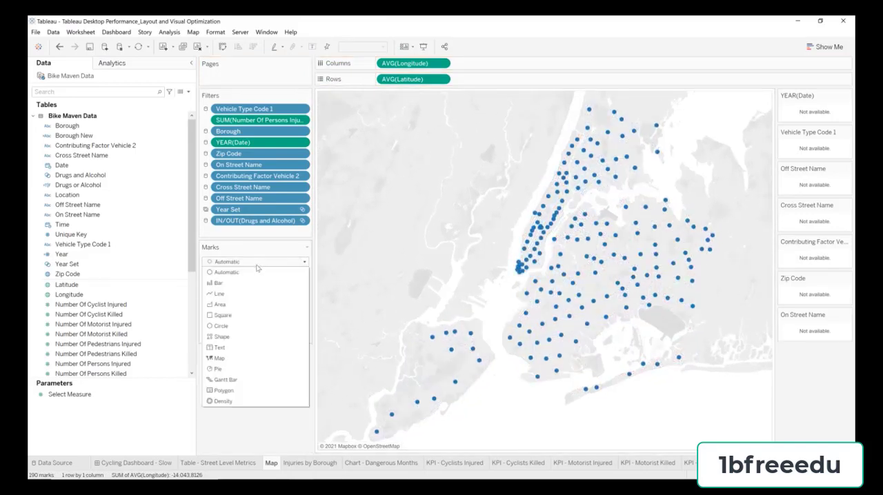
pyautogui.click(227, 359)
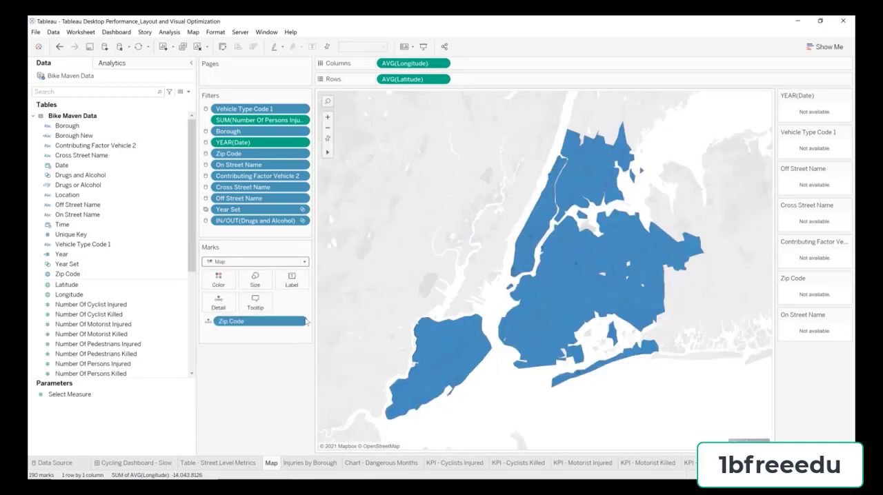
pyautogui.click(171, 324)
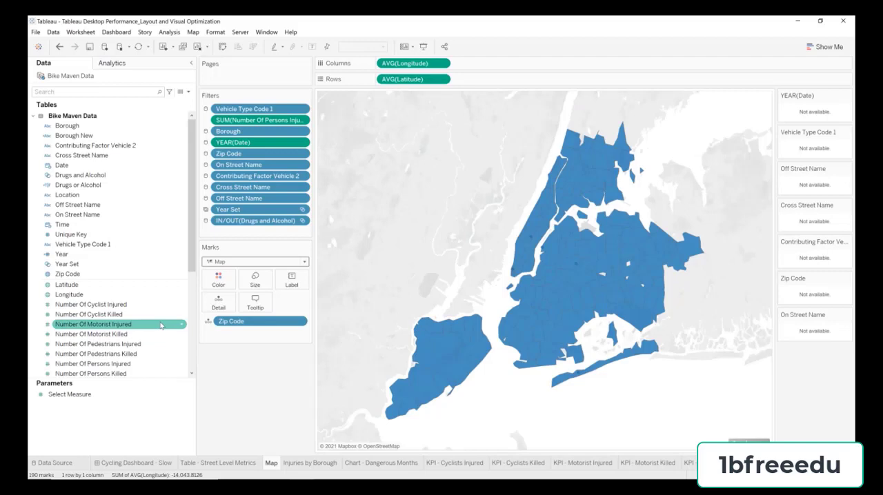
pyautogui.scroll(-1, 148, 329)
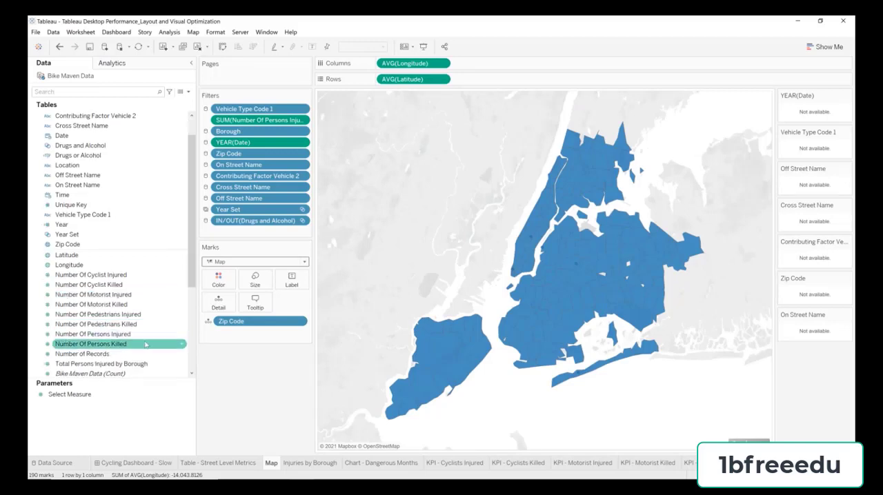
pyautogui.moveTo(134, 341); pyautogui.dragTo(216, 283)
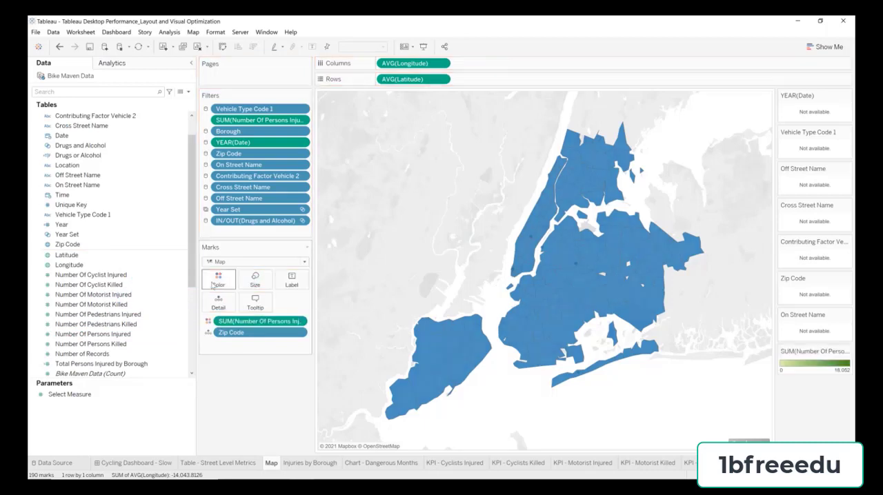
# Step: Switch the map's Number Of Persons Injured colors to a Custom Diverging palette with the saved purple #440b70 as low-end color
pyautogui.doubleClick(805, 366)
pyautogui.click(432, 219)
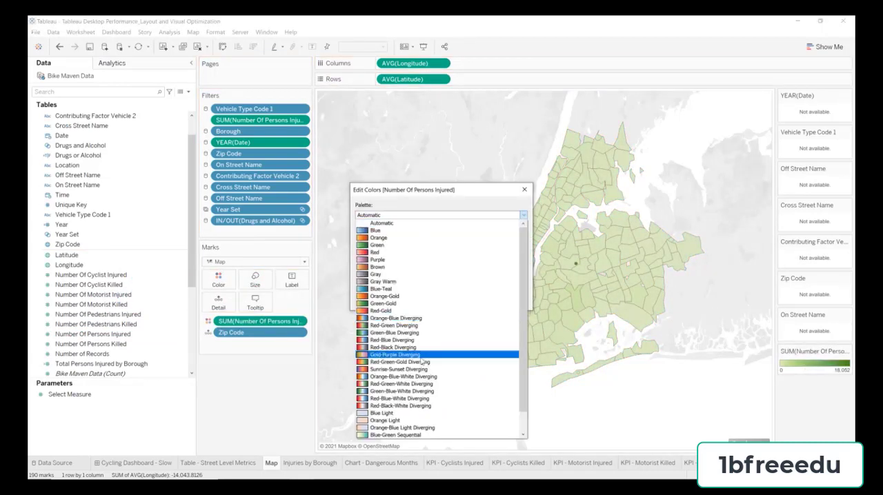
pyautogui.scroll(-1, 422, 372)
pyautogui.click(400, 428)
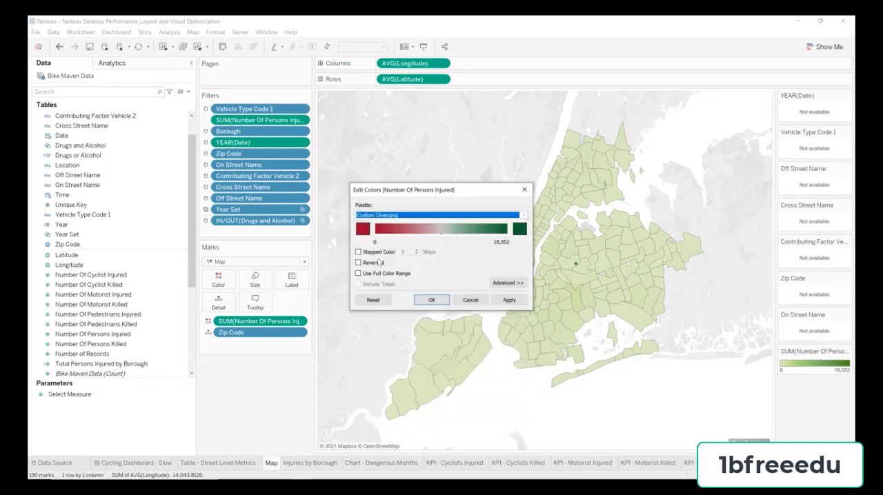
pyautogui.click(364, 232)
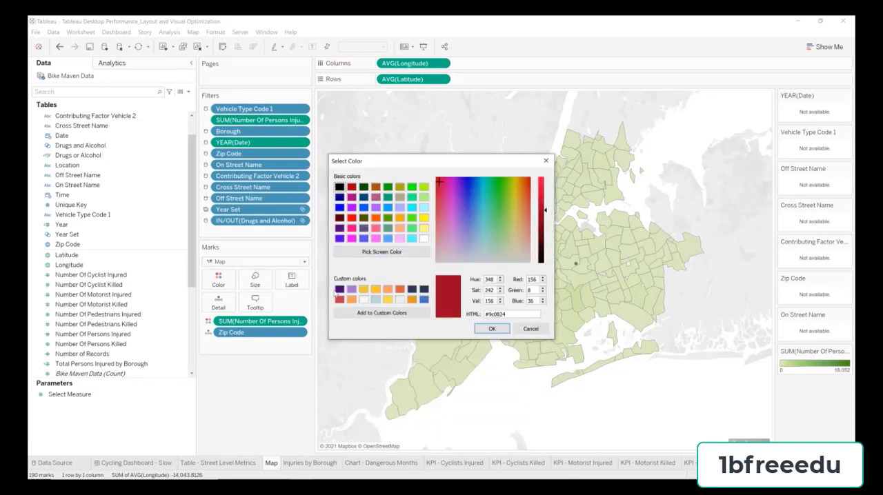
pyautogui.click(338, 289)
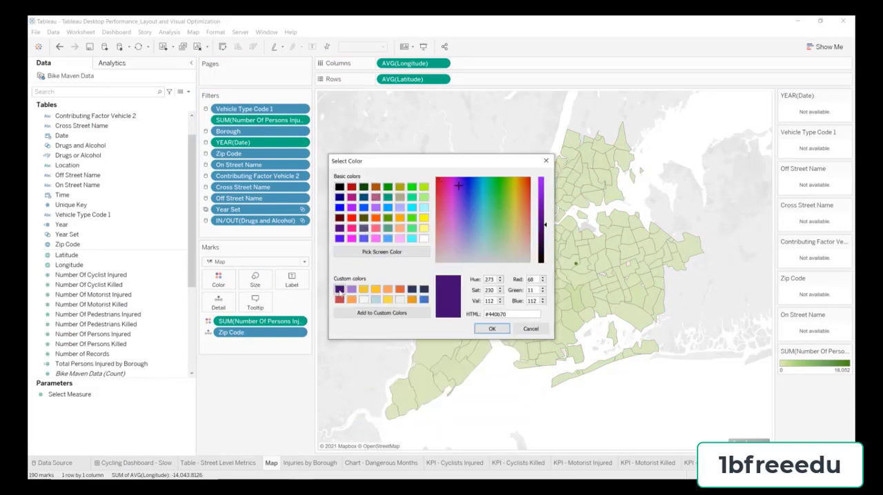
pyautogui.click(492, 328)
# Step: Set the map palette's high-end color to the saved gold #eecb3c and apply the colors
pyautogui.click(521, 230)
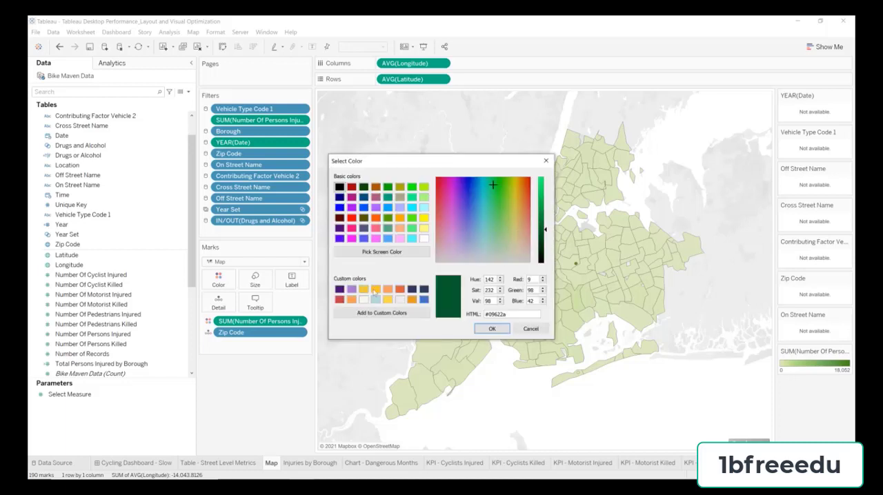
pyautogui.click(362, 289)
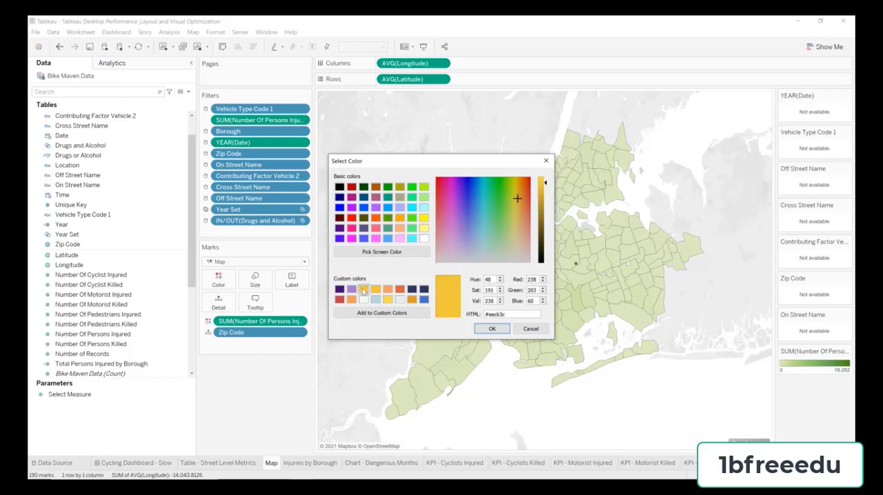
pyautogui.click(499, 329)
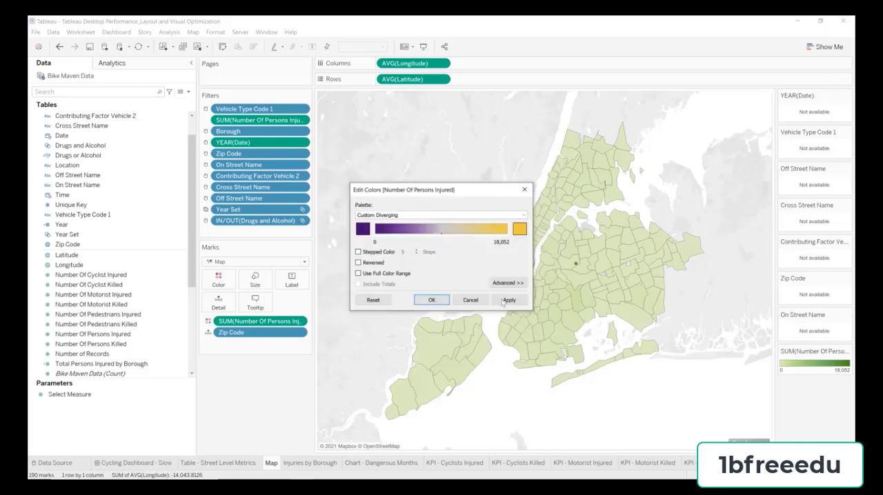
pyautogui.click(435, 302)
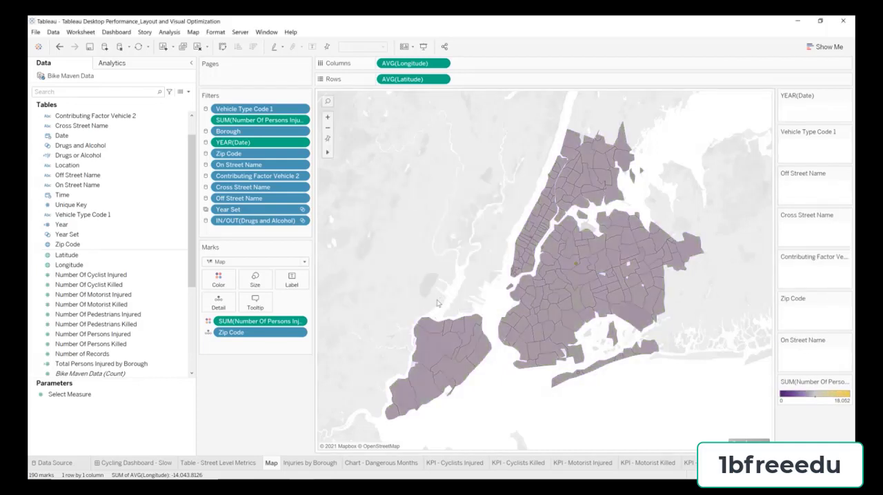
# Step: Exclude the outlier mark with the blank Zip Code from the map and run an update of the sheet
pyautogui.moveTo(576, 269)
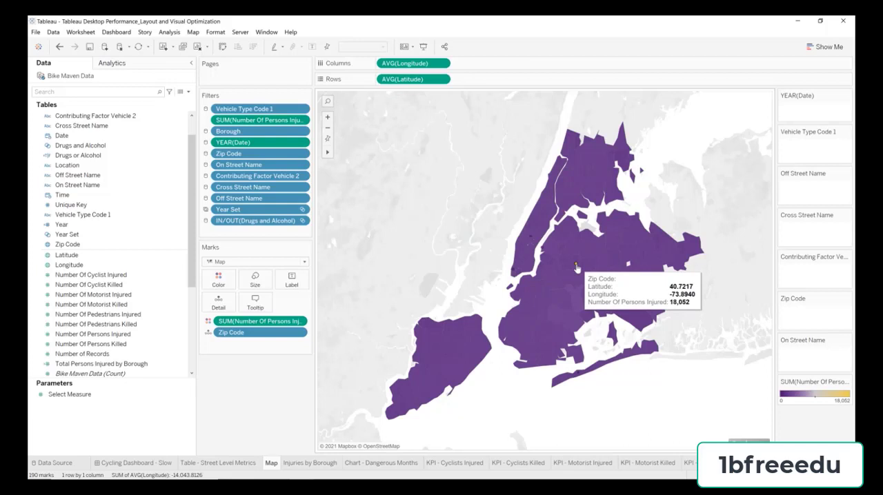
pyautogui.rightClick(576, 268)
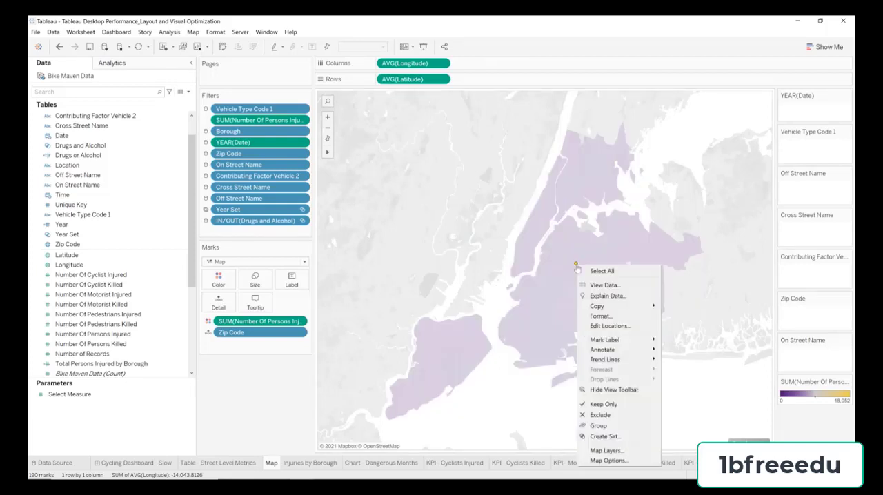
pyautogui.click(594, 414)
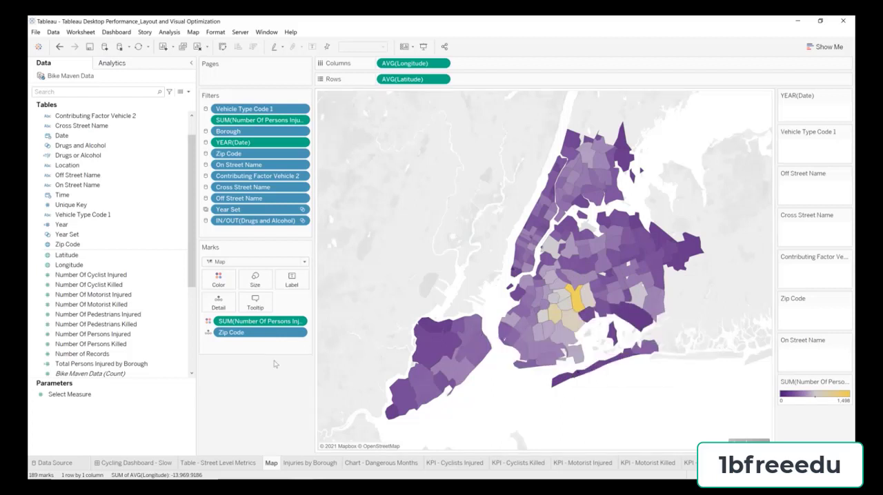
pyautogui.click(139, 47)
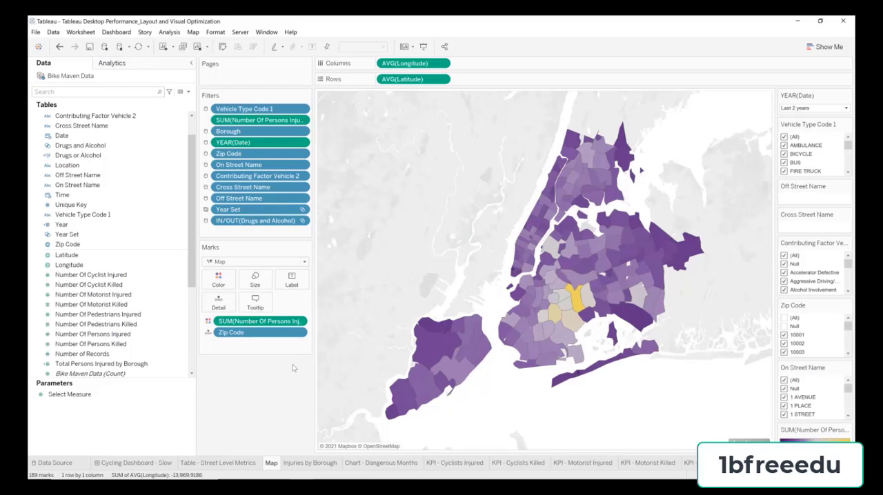
# Step: Rename the Map sheet as Injuries by Zip Code
pyautogui.doubleClick(272, 463)
pyautogui.press('BackSpace')
pyautogui.write('Injuries by ')
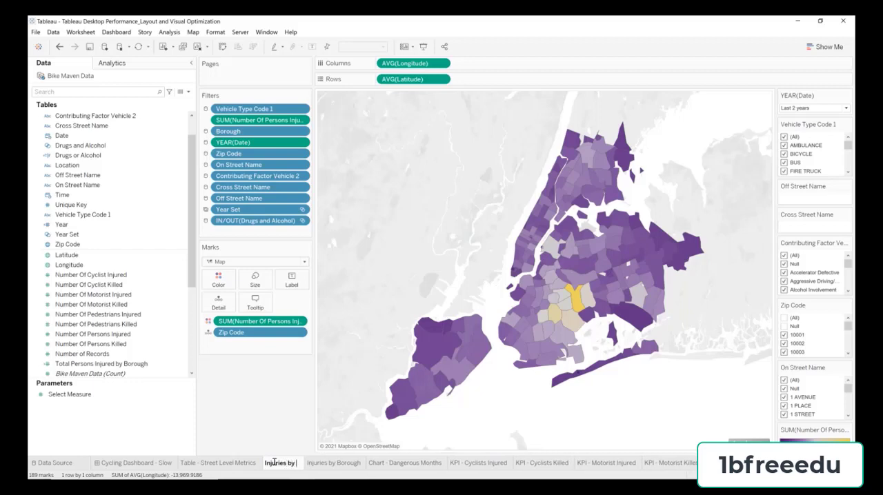
pyautogui.write('Zip Code')
pyautogui.press('Return')
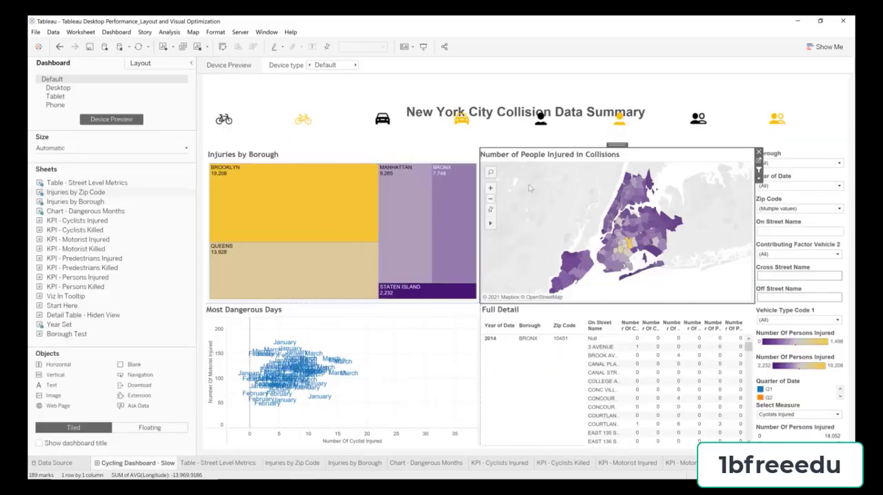
# Step: Change the map's title on the Cycling Dashboard - Slow dashboard to Injuries by Zip Code
pyautogui.doubleClick(528, 156)
pyautogui.hotkey('ctrl', 'a')
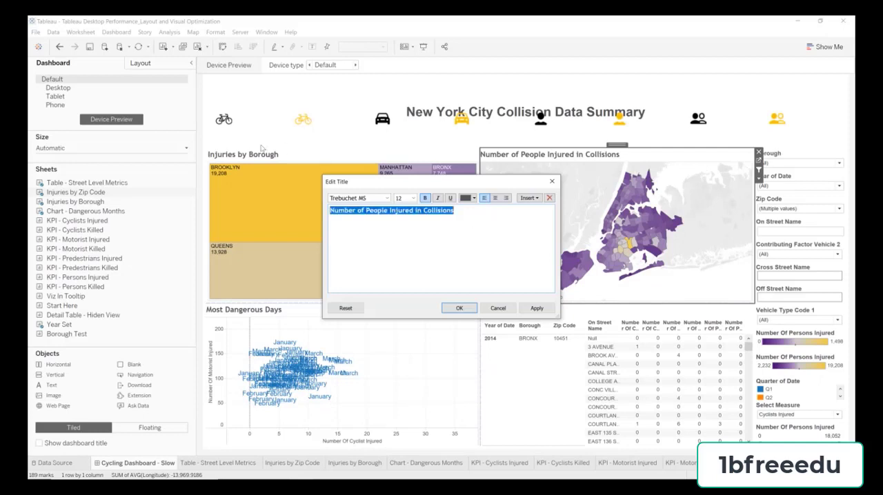
pyautogui.write('Injur')
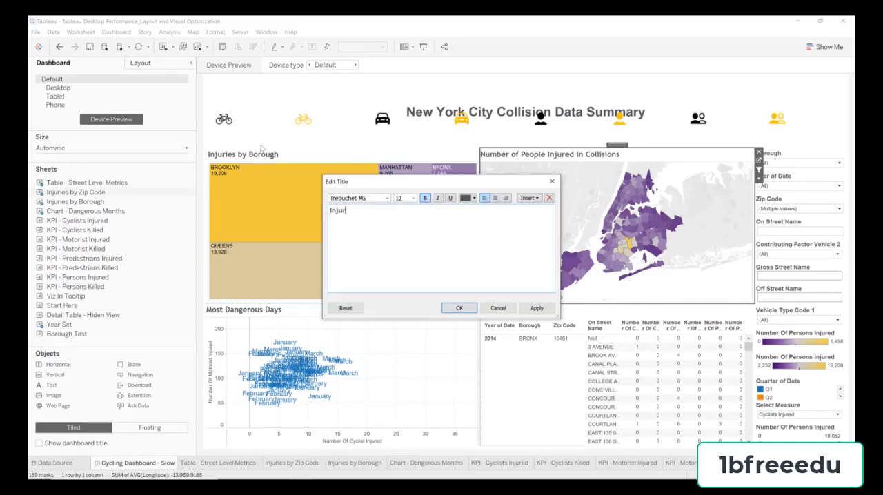
pyautogui.write('ies by Zip Code')
pyautogui.click(459, 308)
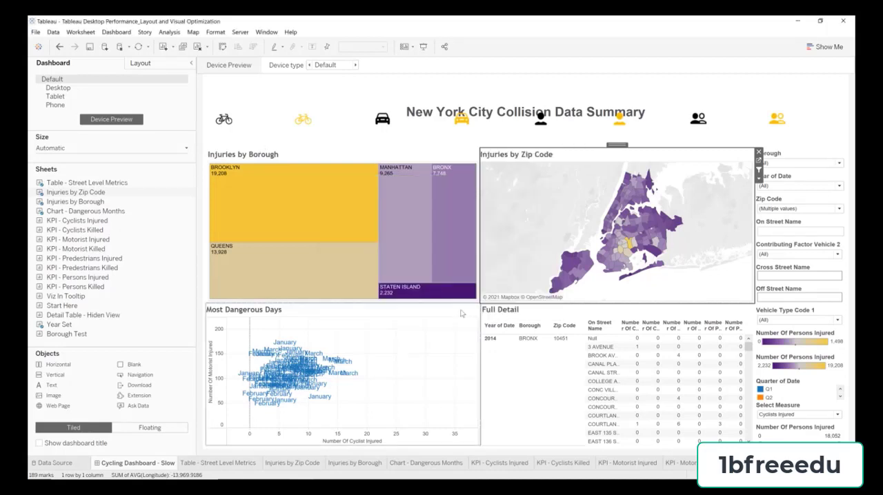
# Step: Go to the sheet behind the Most Dangerous Days chart, widen its shelf area and remove QUARTER(Date) from Pages
pyautogui.click(394, 329)
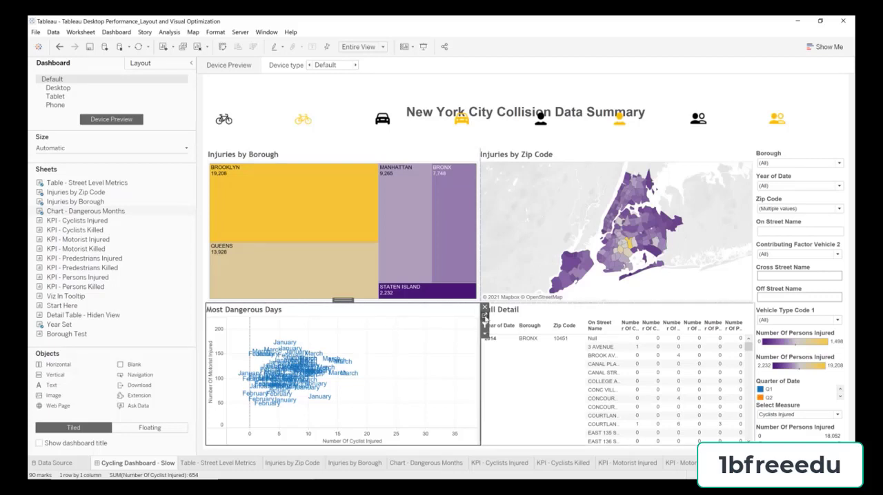
pyautogui.click(485, 318)
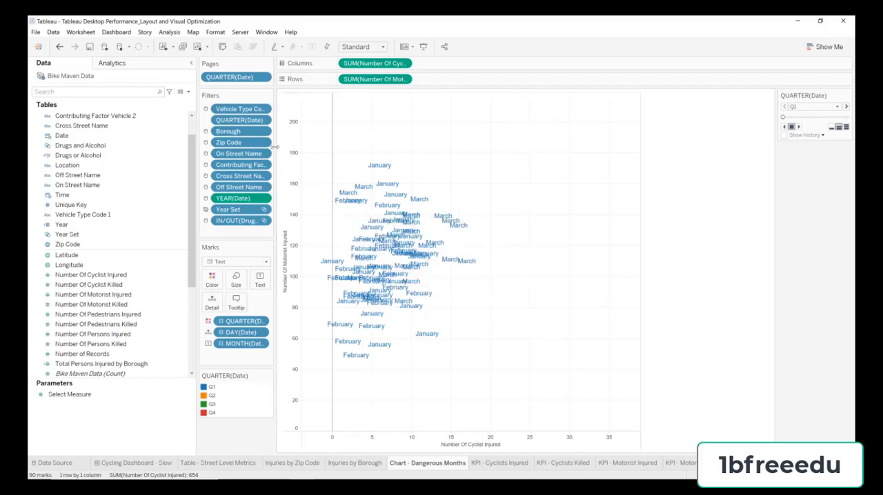
pyautogui.moveTo(275, 146); pyautogui.dragTo(332, 156)
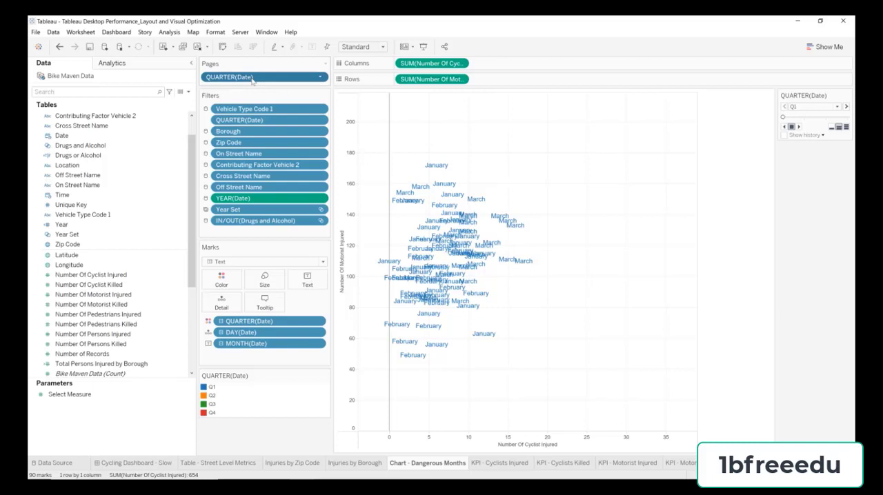
pyautogui.moveTo(251, 80); pyautogui.dragTo(252, 36)
# Step: Rename the Chart - Dangerous Months sheet as Injuries by Month
pyautogui.doubleClick(429, 465)
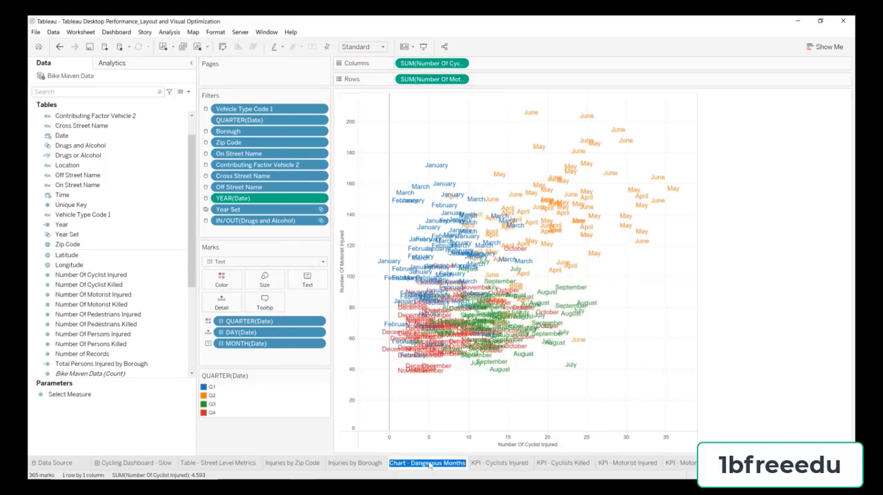
pyautogui.write('Inju')
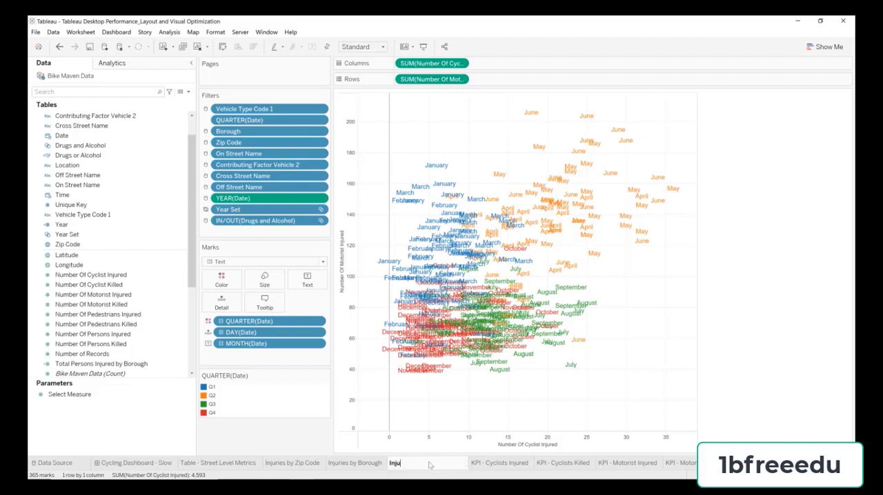
pyautogui.write('ries by Month')
pyautogui.press('Return')
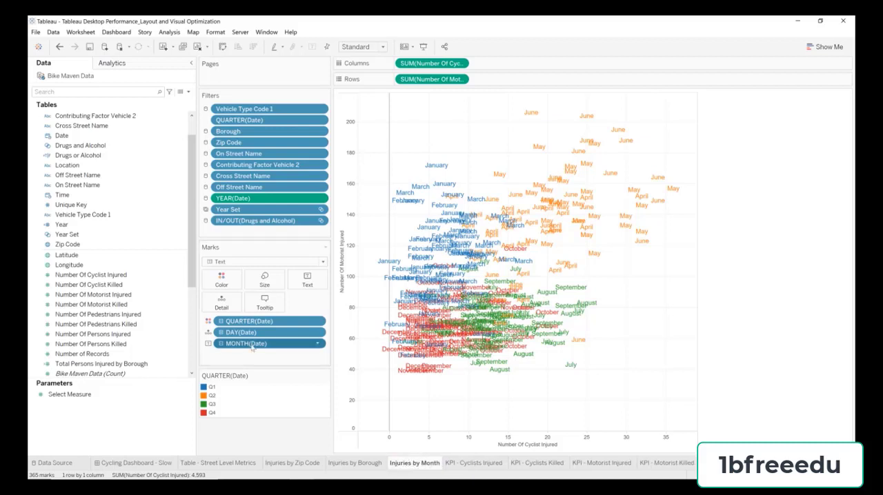
# Step: Rebuild the chart with only MONTH(Date) on Rows and SUM(Number Of Persons Injured) on Columns, dropping the motorist, cyclist, quarter and day fields
pyautogui.moveTo(251, 348); pyautogui.dragTo(494, 83)
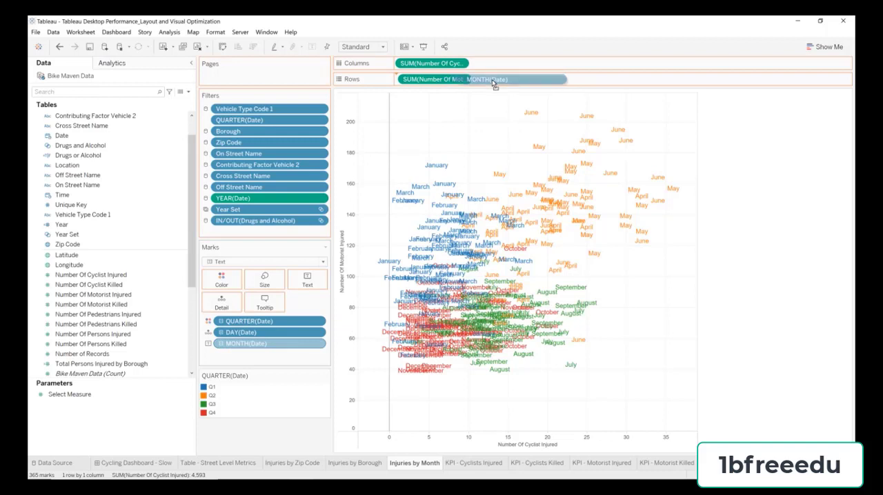
pyautogui.moveTo(493, 83); pyautogui.dragTo(507, 34)
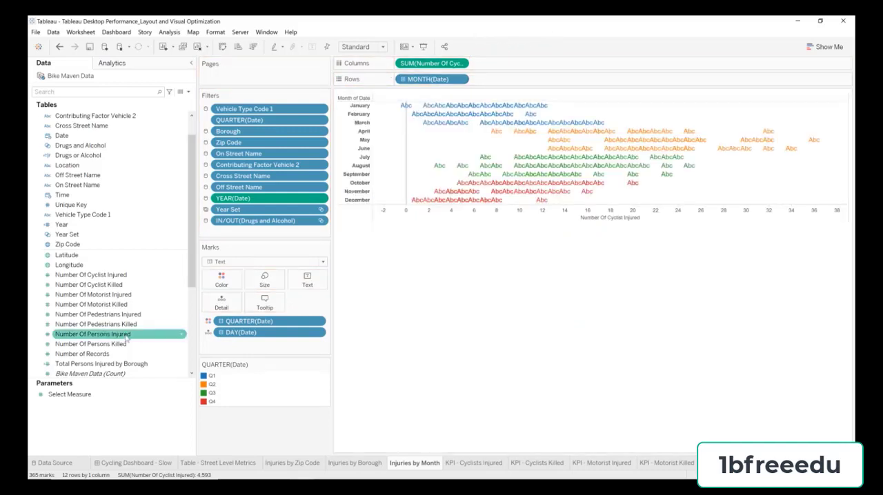
pyautogui.moveTo(128, 336); pyautogui.dragTo(427, 67)
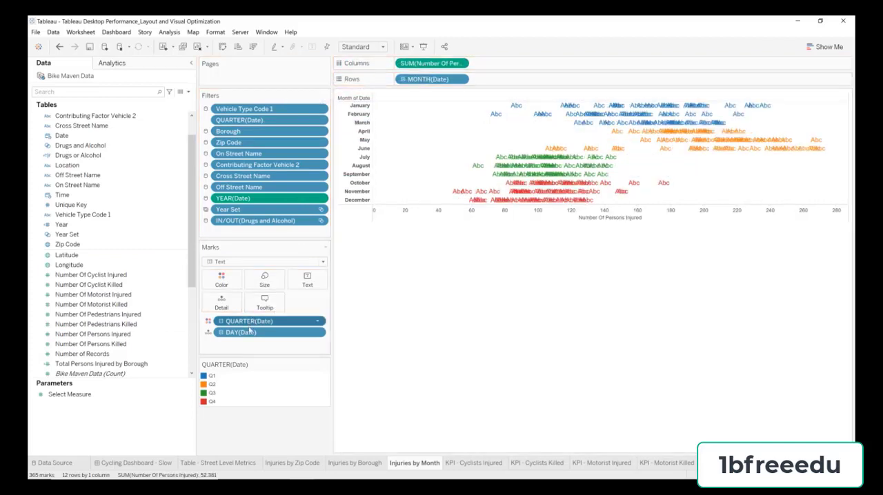
pyautogui.moveTo(260, 339); pyautogui.dragTo(273, 425)
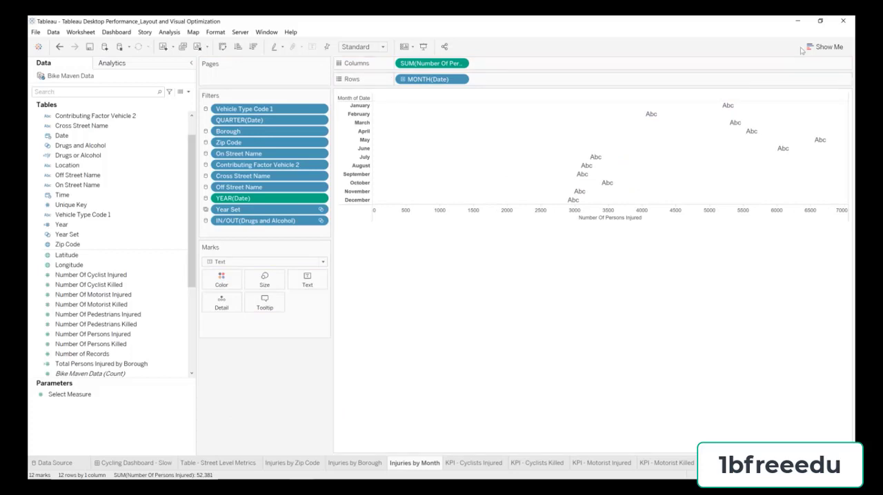
# Step: Turn the monthly view into horizontal bars and color them by SUM(Number Of Persons Injured)
pyautogui.click(825, 46)
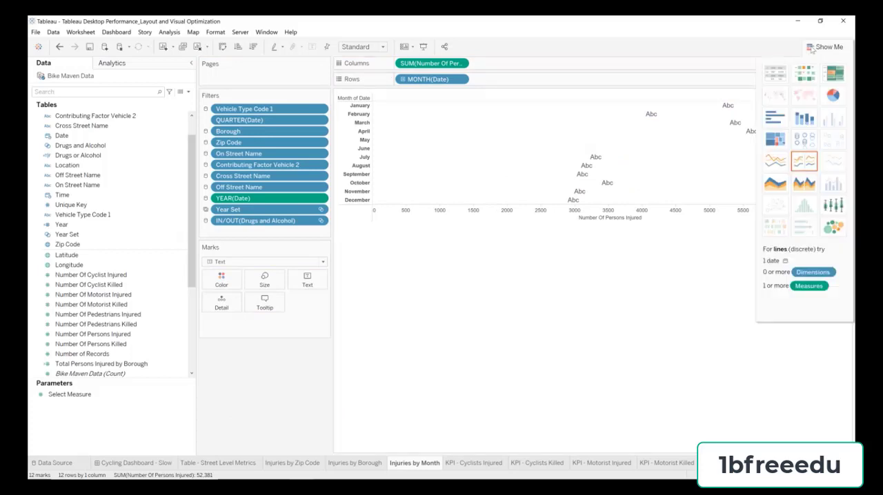
pyautogui.click(775, 119)
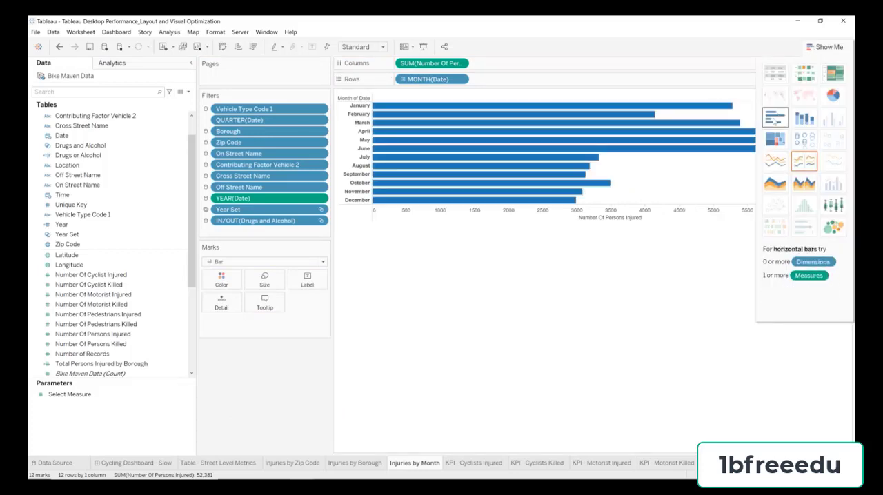
pyautogui.click(808, 52)
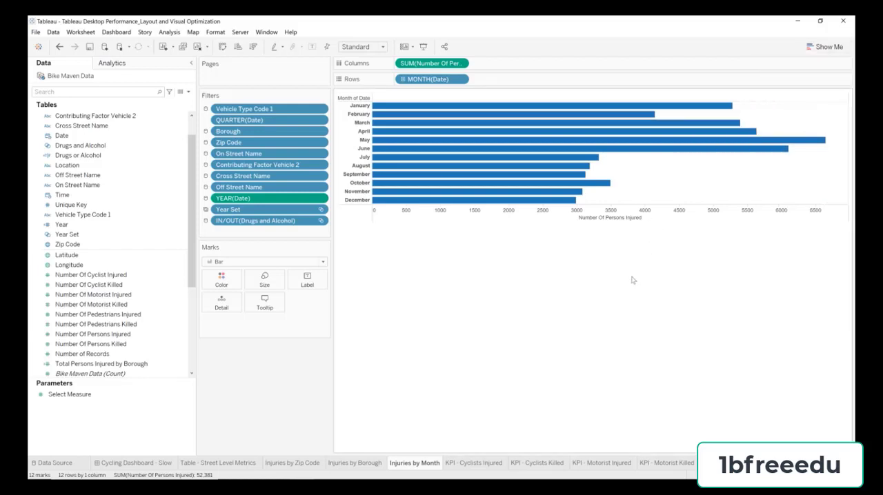
pyautogui.click(135, 335)
pyautogui.moveTo(126, 336)
pyautogui.mouseDown()
pyautogui.moveTo(207, 283)
pyautogui.moveTo(222, 286)
pyautogui.mouseUp()
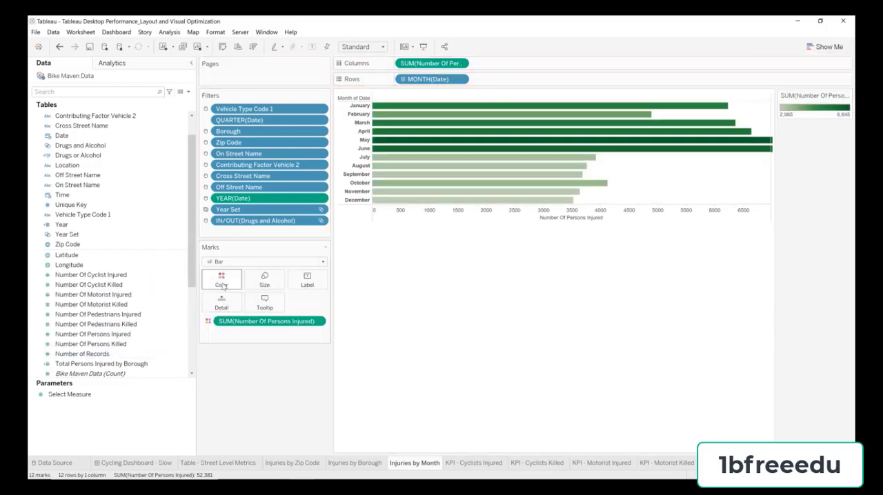
# Step: Switch the bars' color palette to Custom Diverging with the saved purple #440b70 as low-end color
pyautogui.doubleClick(813, 110)
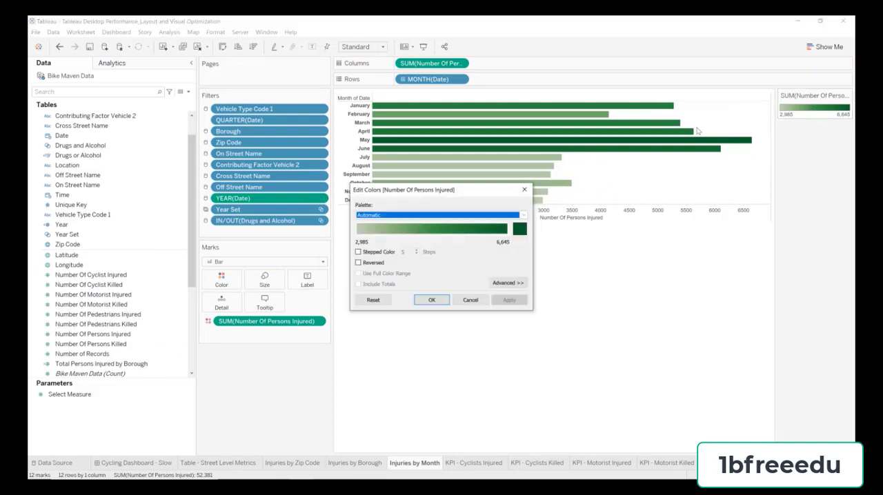
pyautogui.click(442, 216)
pyautogui.scroll(-1, 444, 336)
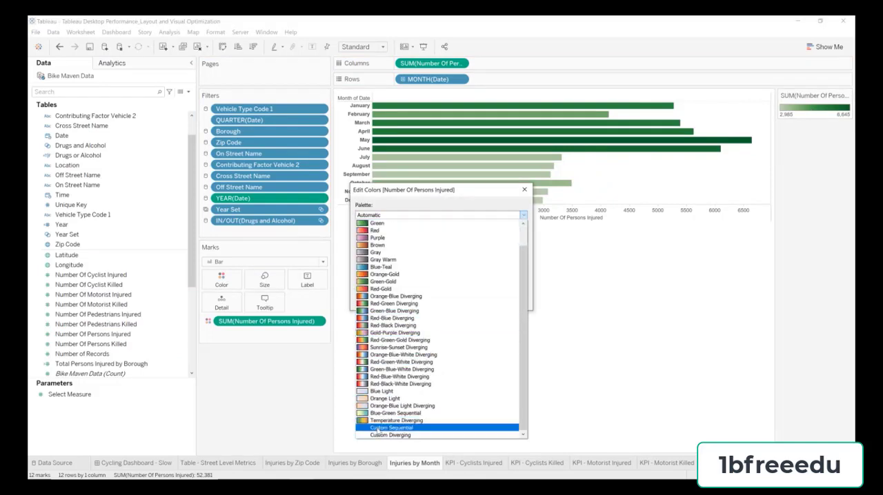
pyautogui.click(380, 436)
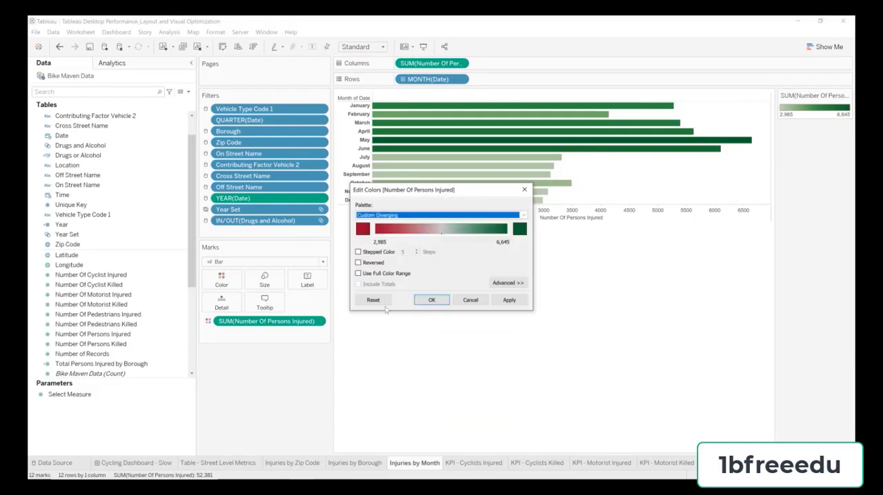
pyautogui.click(364, 231)
pyautogui.click(339, 290)
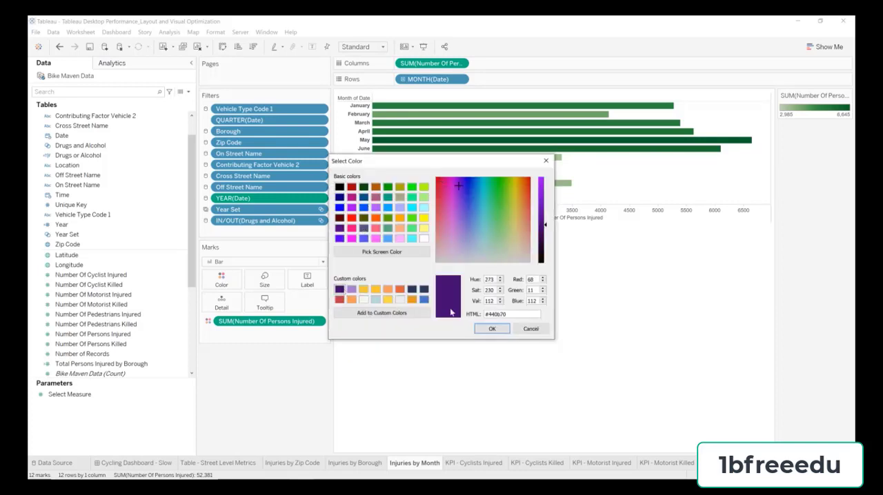
pyautogui.click(492, 329)
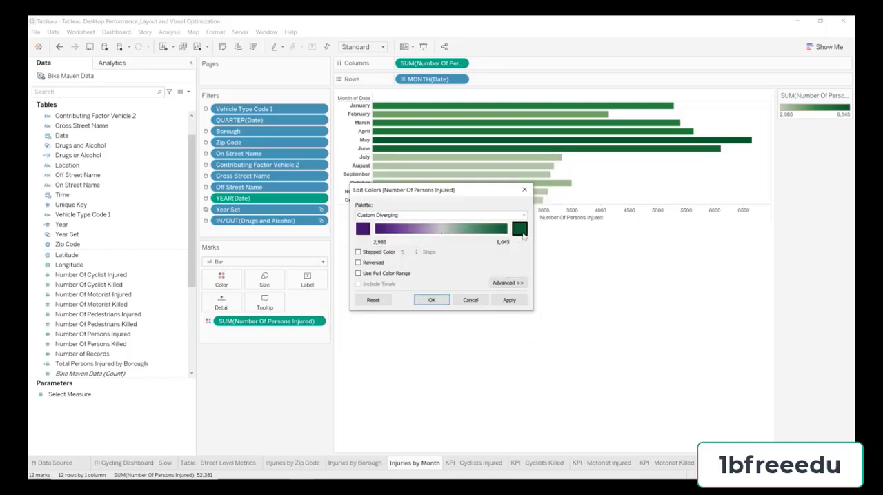
# Step: Set the bar palette's high-end color to the saved gold #eecb3c and apply the colors
pyautogui.click(521, 229)
pyautogui.click(364, 290)
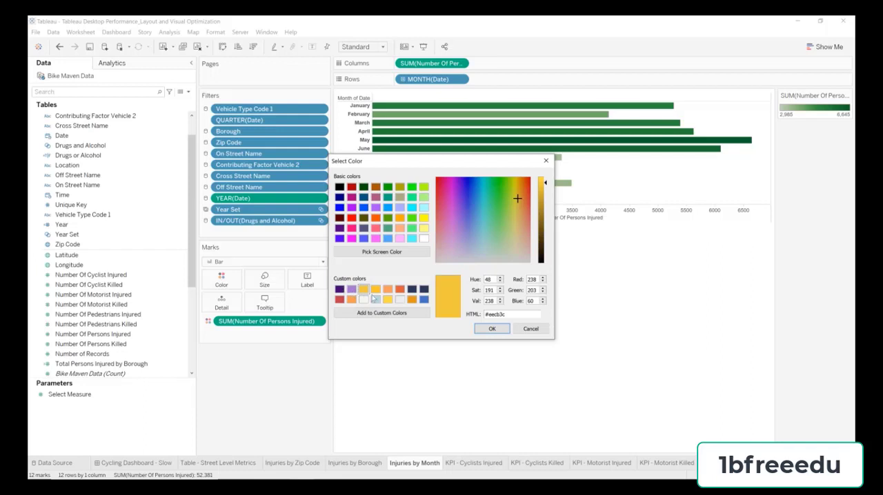
pyautogui.click(481, 329)
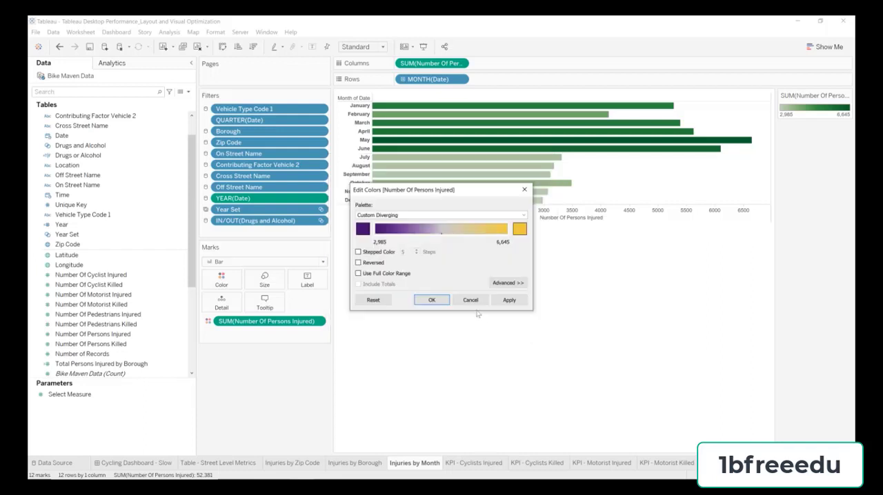
pyautogui.click(435, 301)
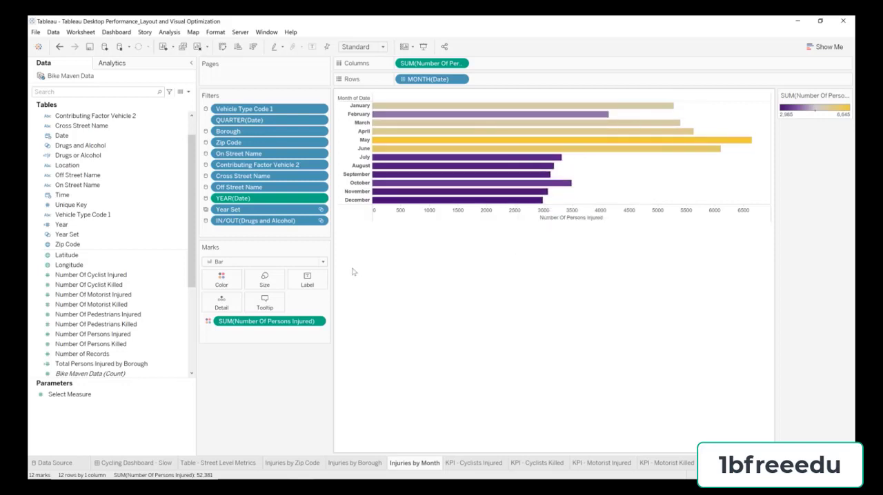
# Step: Show mark labels on the monthly injury bars
pyautogui.click(307, 279)
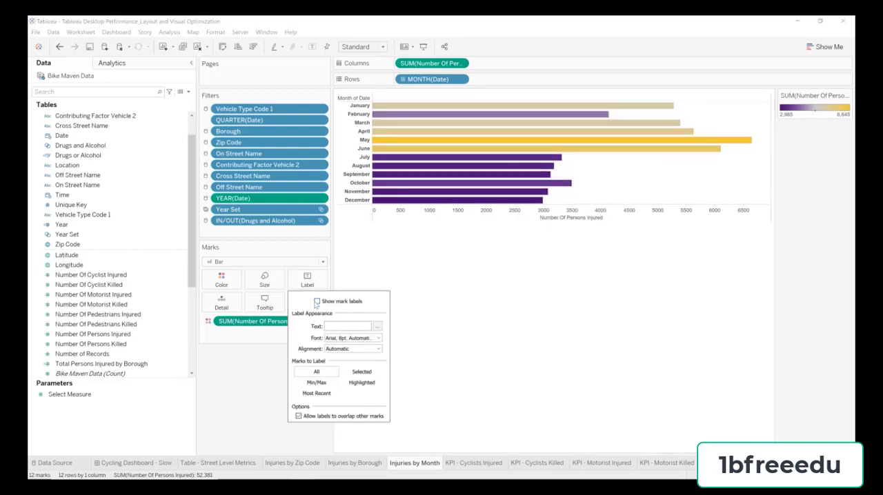
pyautogui.click(317, 301)
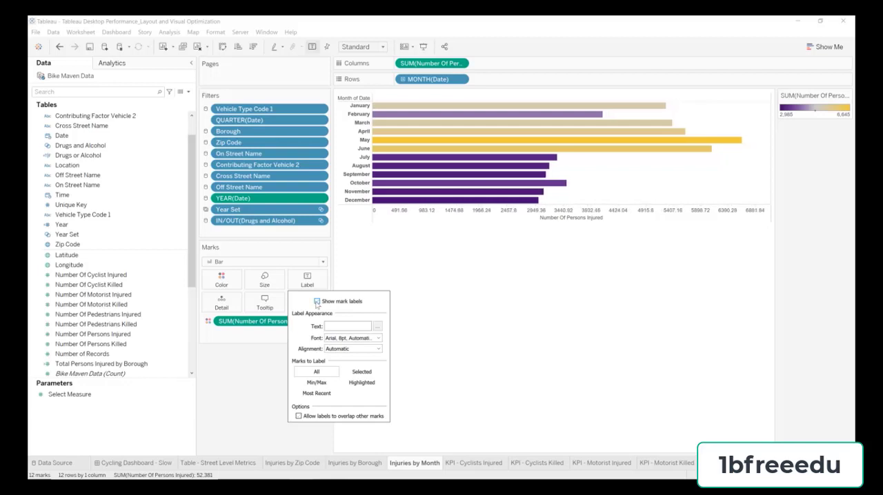
# Step: Format the MONTH(Date) row headers with left horizontal alignment and a non-bold font
pyautogui.rightClick(368, 142)
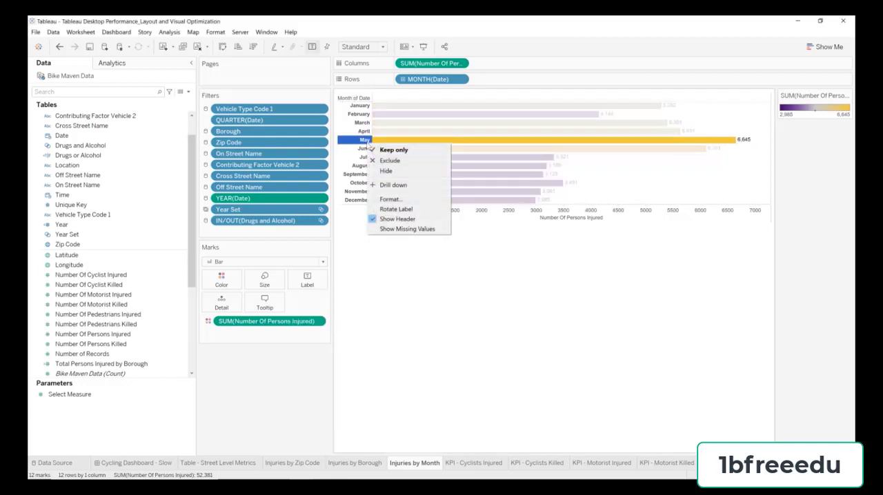
pyautogui.click(390, 198)
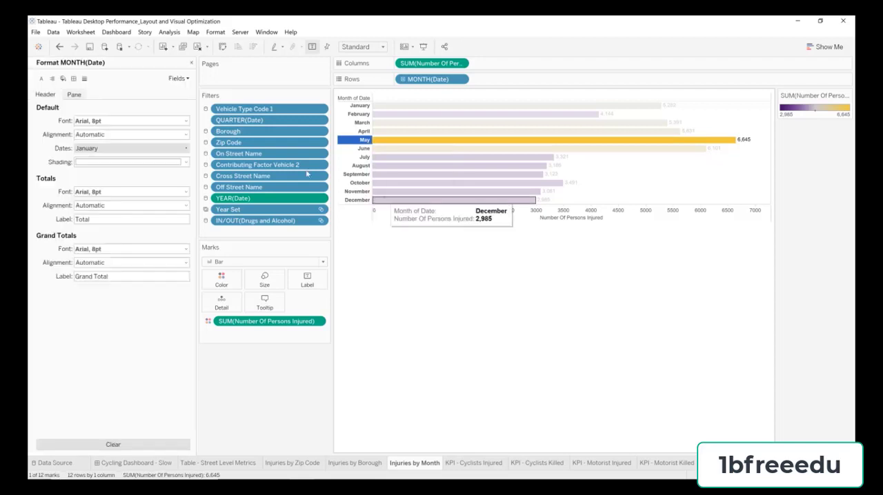
pyautogui.click(88, 136)
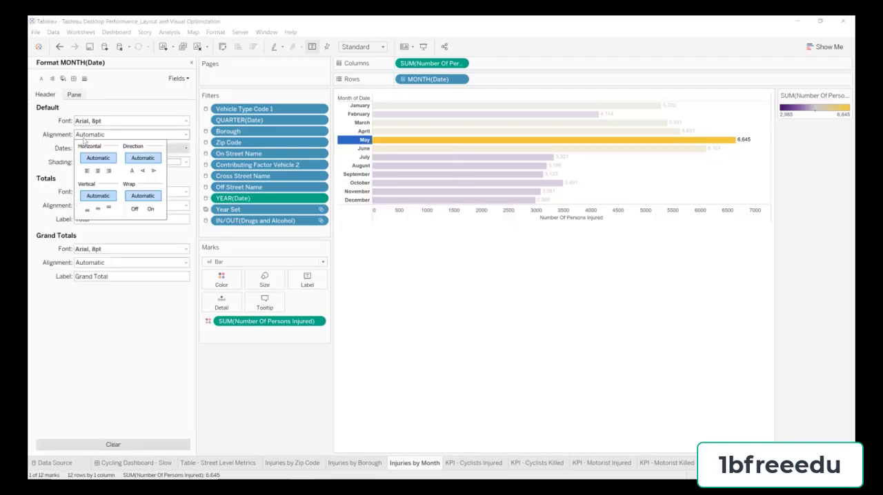
pyautogui.click(86, 172)
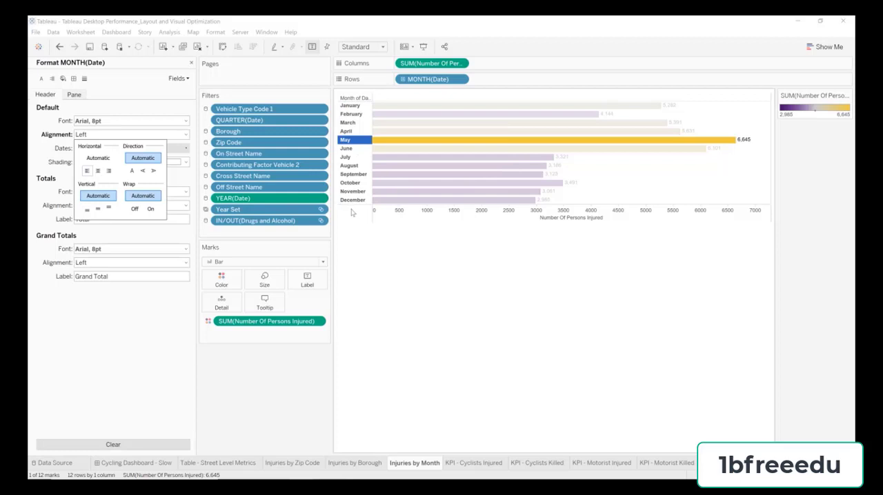
pyautogui.click(124, 121)
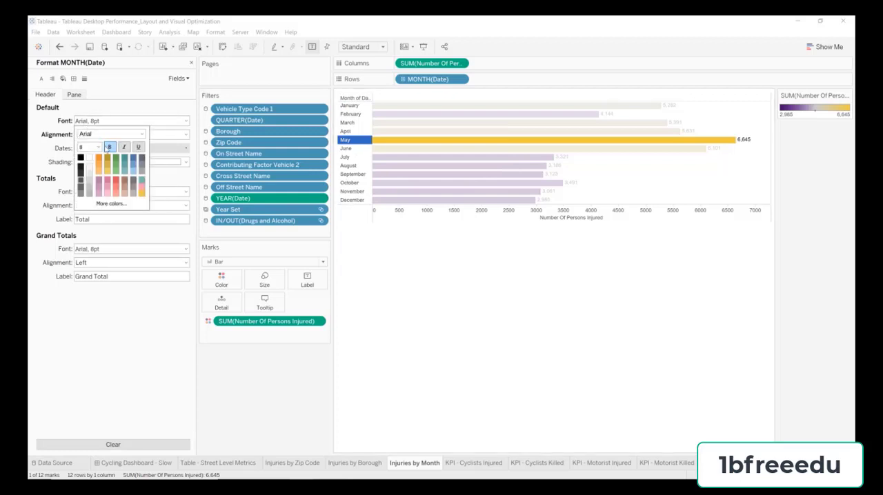
pyautogui.click(368, 100)
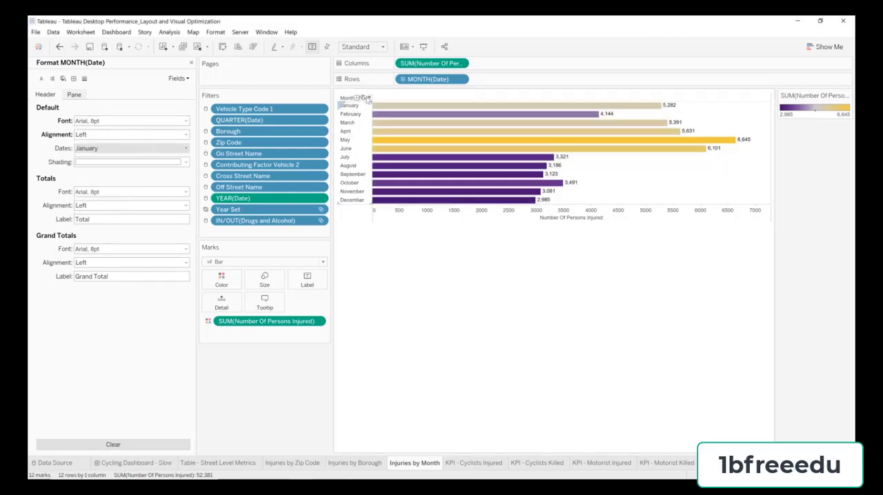
# Step: Hide the row field label on the monthly injuries chart and retitle its dashboard view Injuries by Month
pyautogui.click(368, 99)
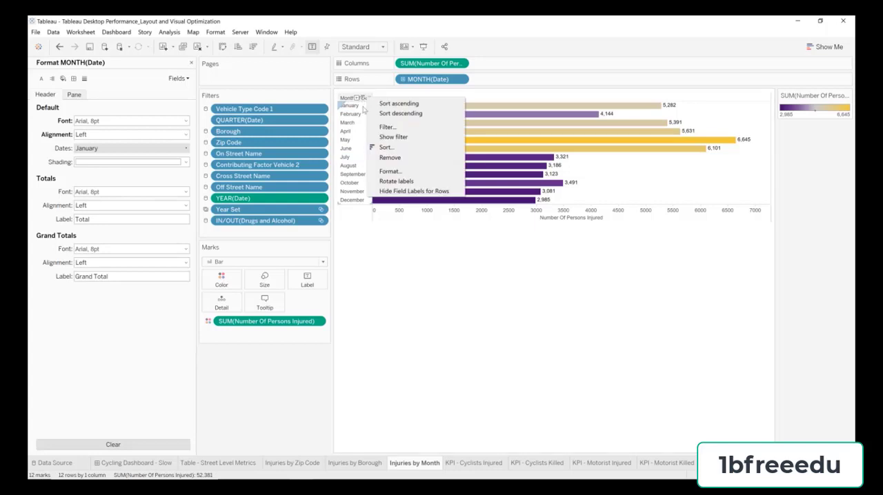
pyautogui.click(405, 192)
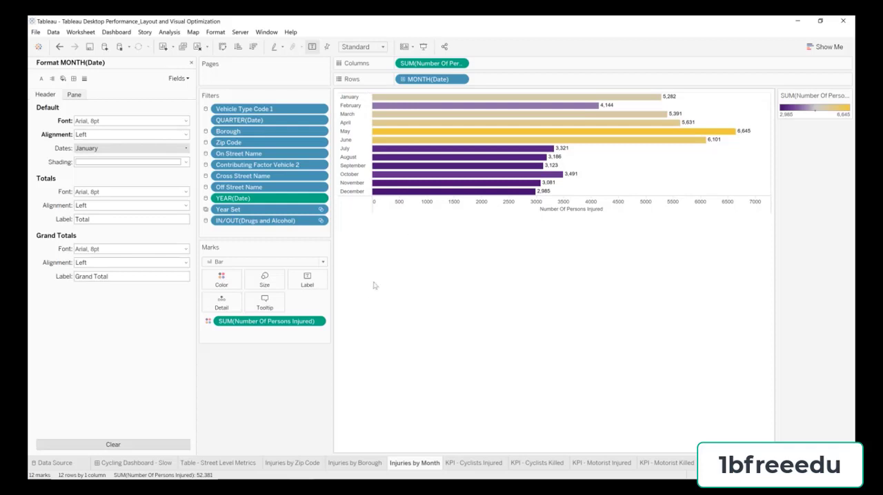
pyautogui.doubleClick(413, 463)
pyautogui.hotkey('ctrl', 'c')
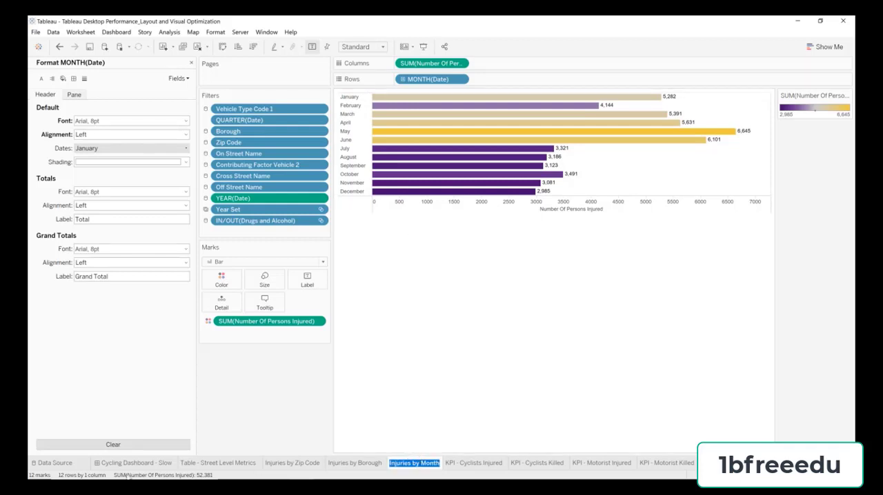
pyautogui.click(129, 467)
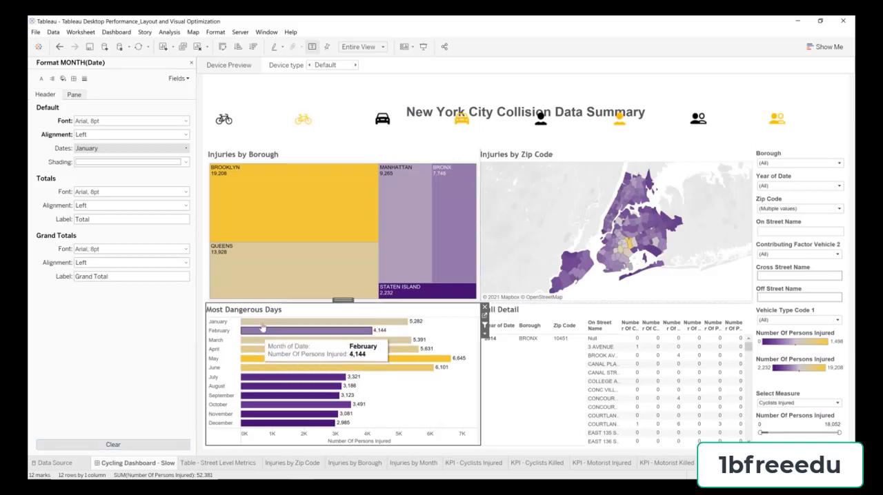
pyautogui.doubleClick(286, 307)
pyautogui.hotkey('ctrl', 'a')
pyautogui.hotkey('ctrl', 'v')
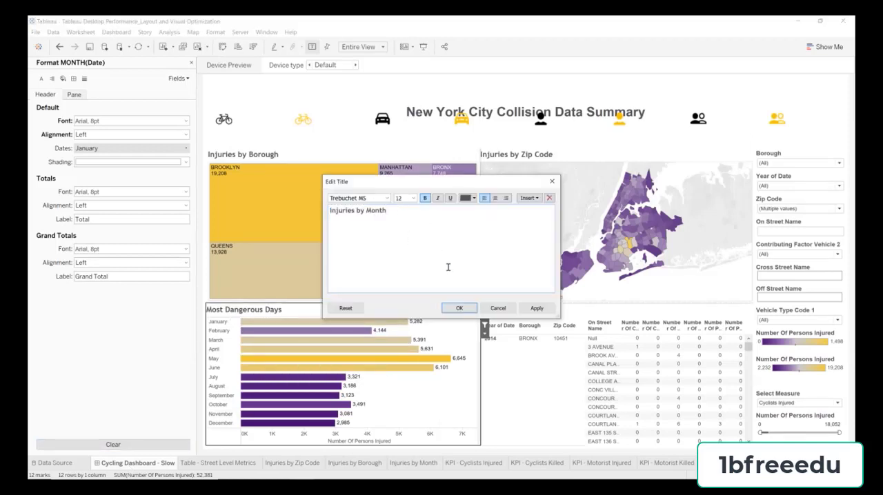
pyautogui.click(459, 309)
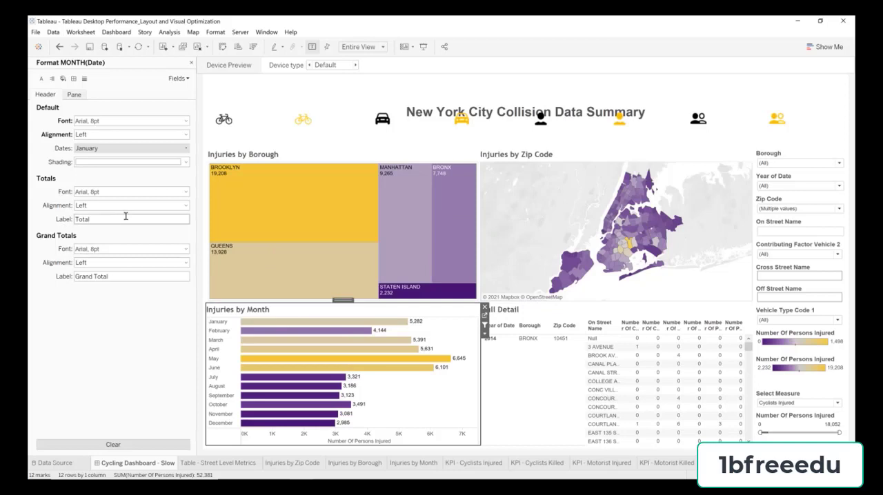
# Step: Open the Full Detail table's sheet and remove YEAR(Date), Borough and Zip Code from its rows, keeping On Street Name
pyautogui.click(545, 317)
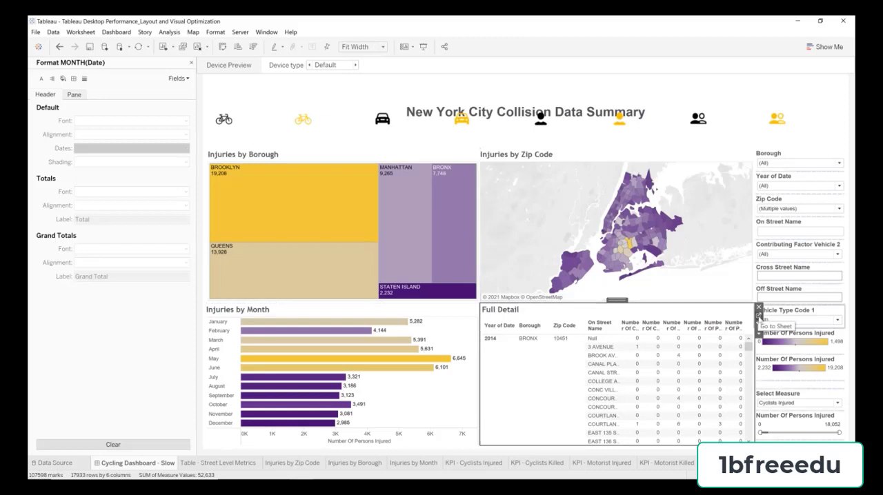
pyautogui.click(759, 316)
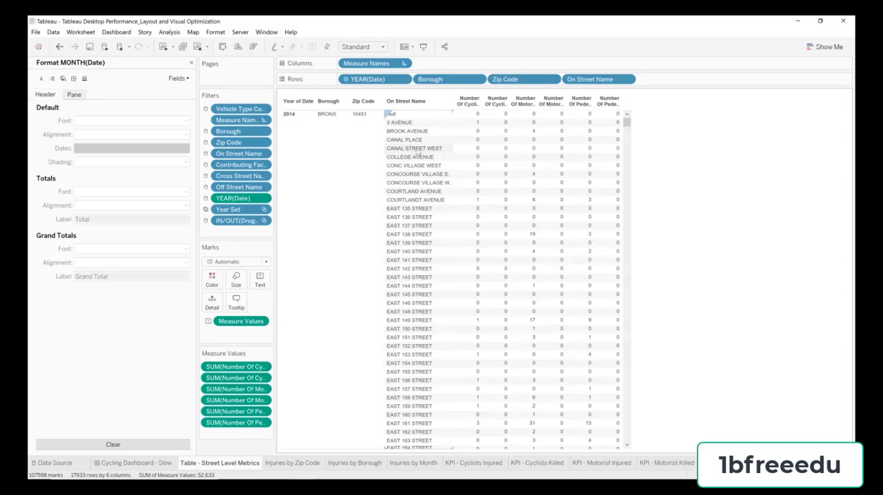
pyautogui.click(514, 79)
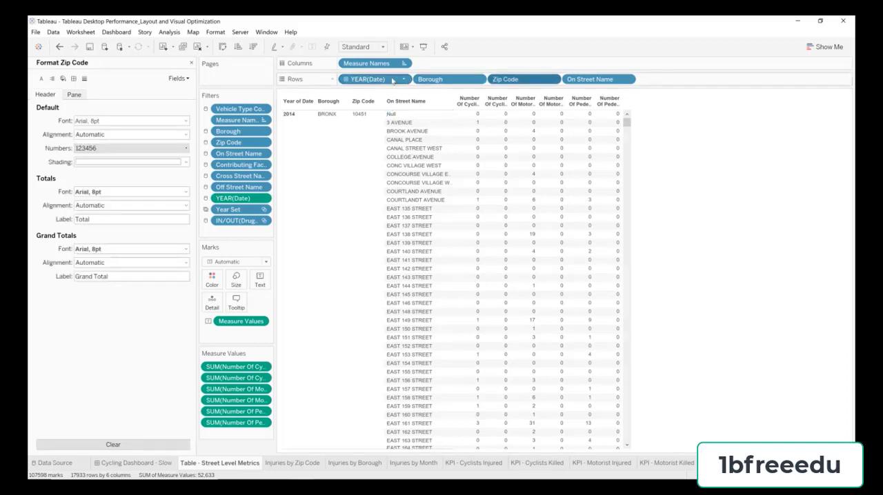
pyautogui.moveTo(366, 81); pyautogui.dragTo(387, 32)
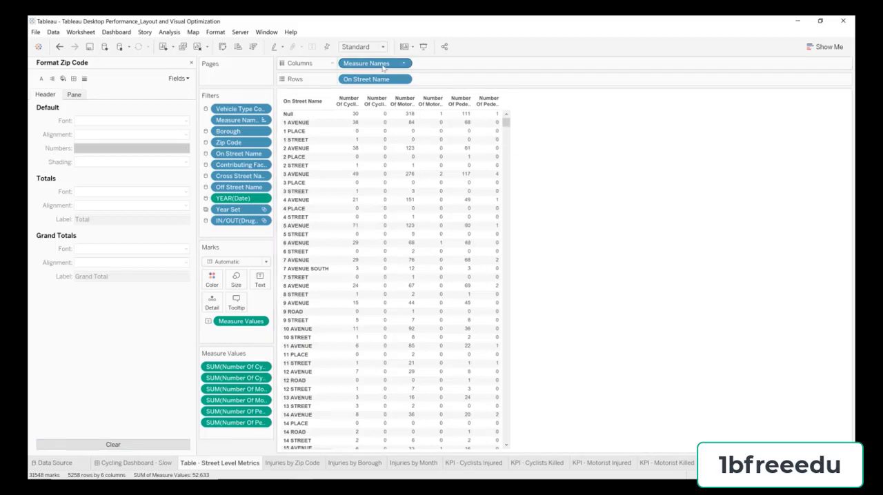
# Step: Replace Number Of Cyclist Injured with Number Of Persons Injured in the street table's measure values and remove all the other measures
pyautogui.moveTo(279, 360); pyautogui.dragTo(364, 344)
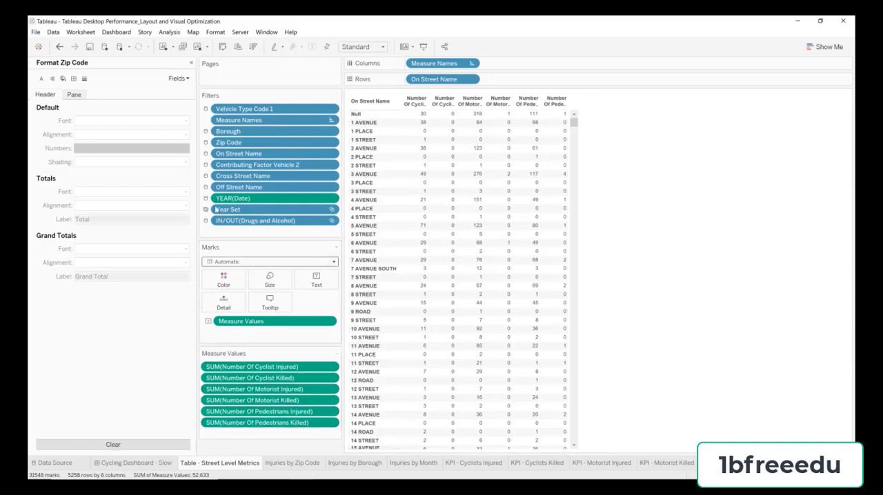
pyautogui.click(191, 62)
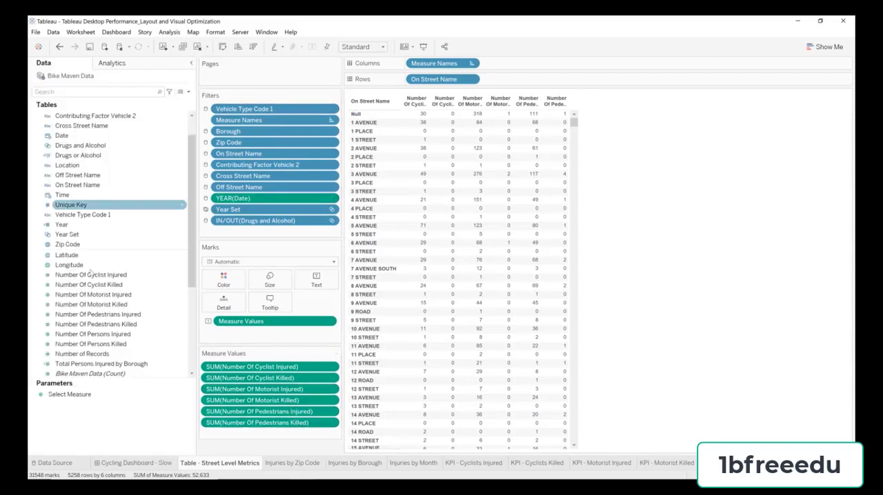
pyautogui.moveTo(120, 338); pyautogui.dragTo(284, 374)
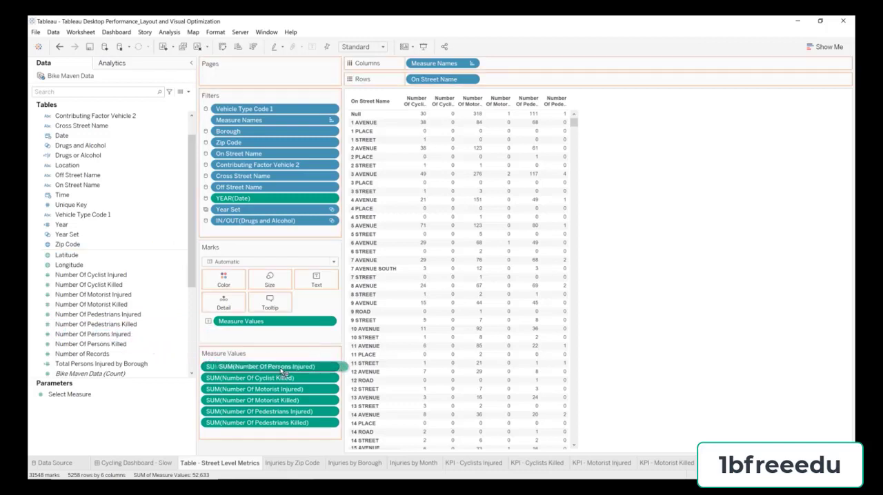
pyautogui.click(284, 379)
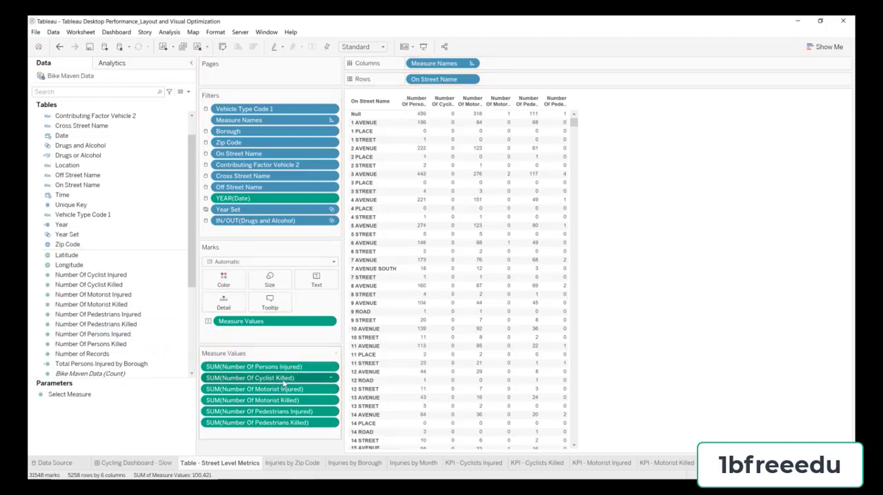
pyautogui.keyDown('shift'); pyautogui.click(281, 424); pyautogui.keyUp('shift')
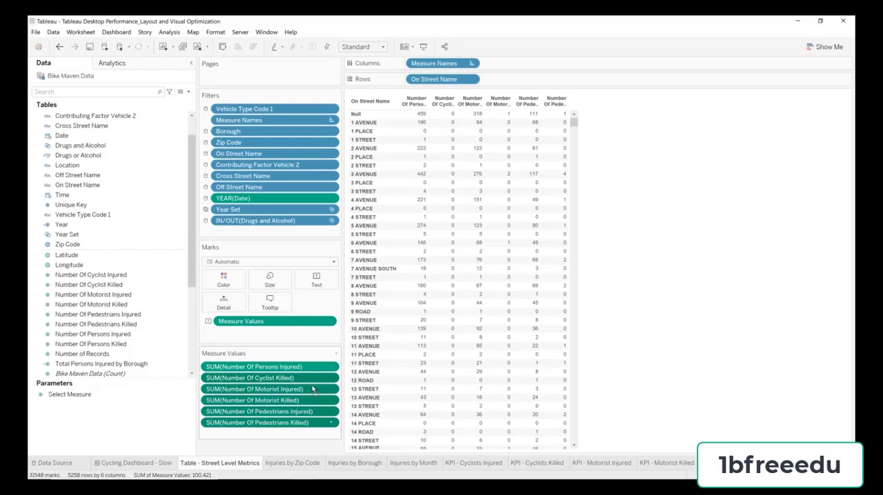
pyautogui.moveTo(311, 390); pyautogui.dragTo(284, 27)
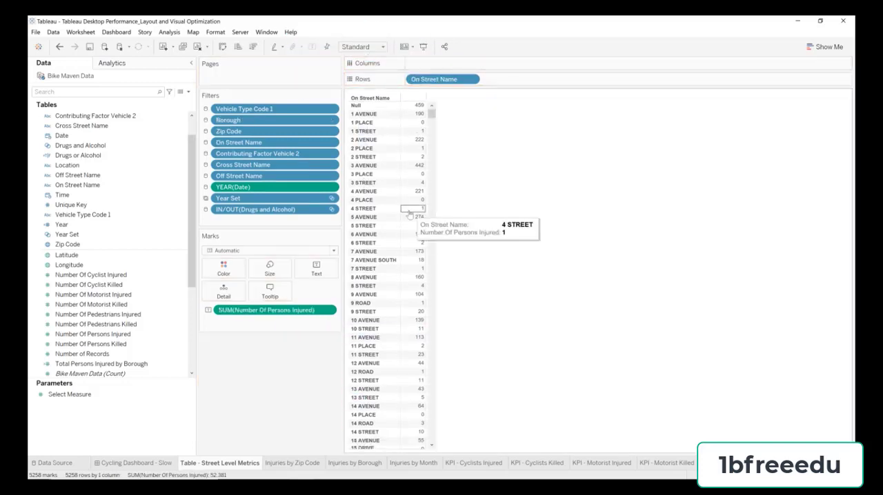
# Step: Convert the street table to horizontal bars and sort the streets by persons injured in descending order
pyautogui.click(822, 47)
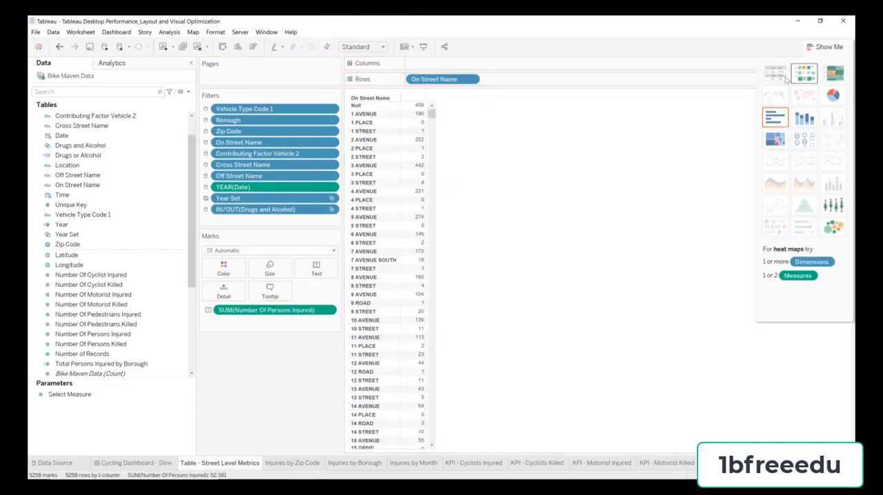
pyautogui.click(774, 118)
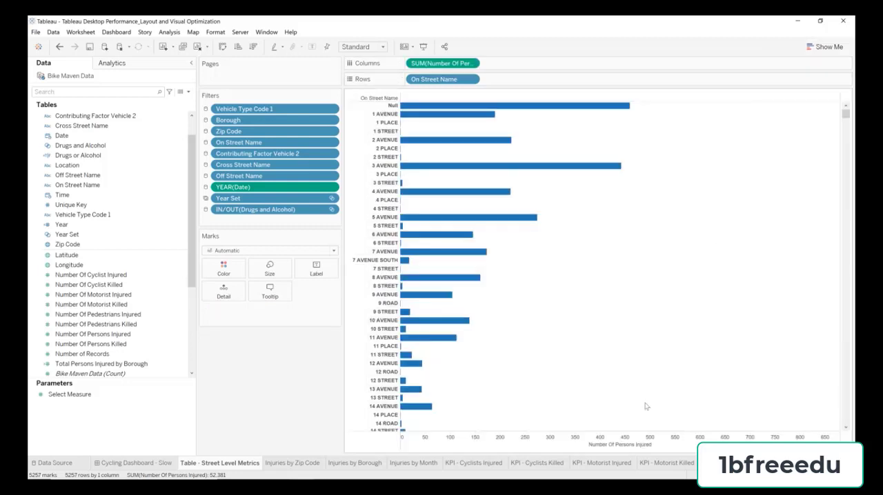
pyautogui.click(656, 446)
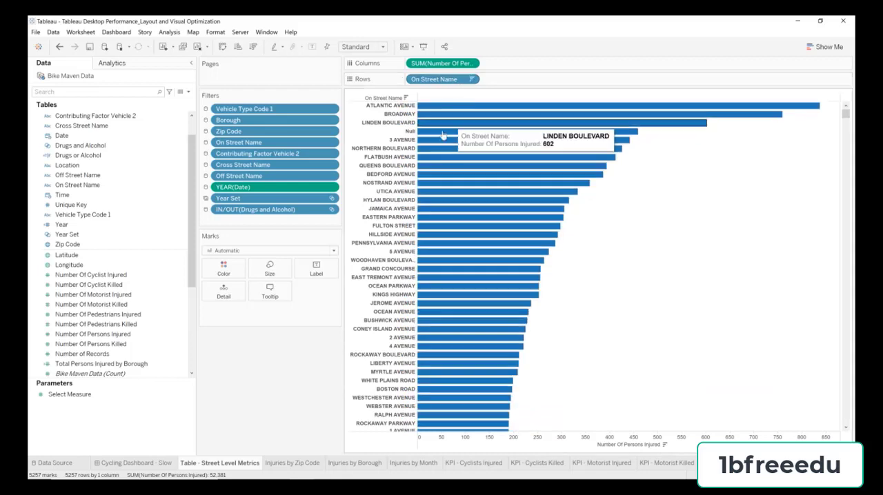
# Step: Format the On Street Name headers with left horizontal alignment and a non-bold font, and hide the row field label
pyautogui.rightClick(387, 123)
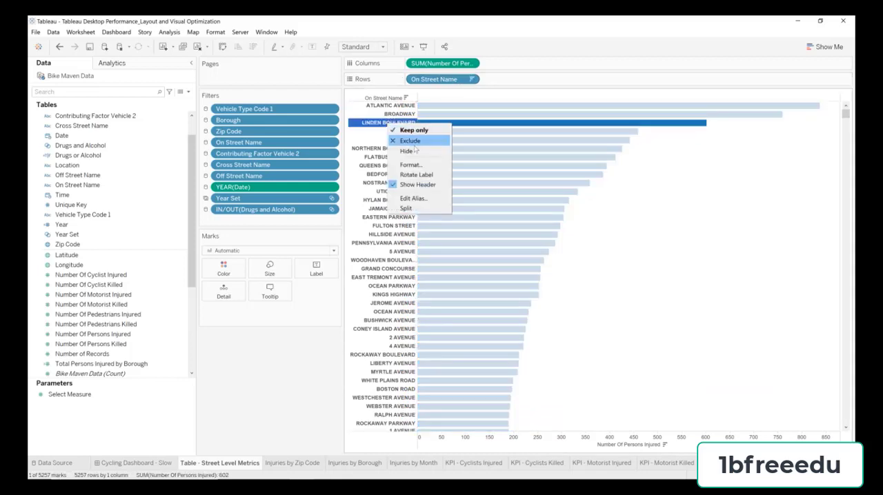
pyautogui.click(417, 166)
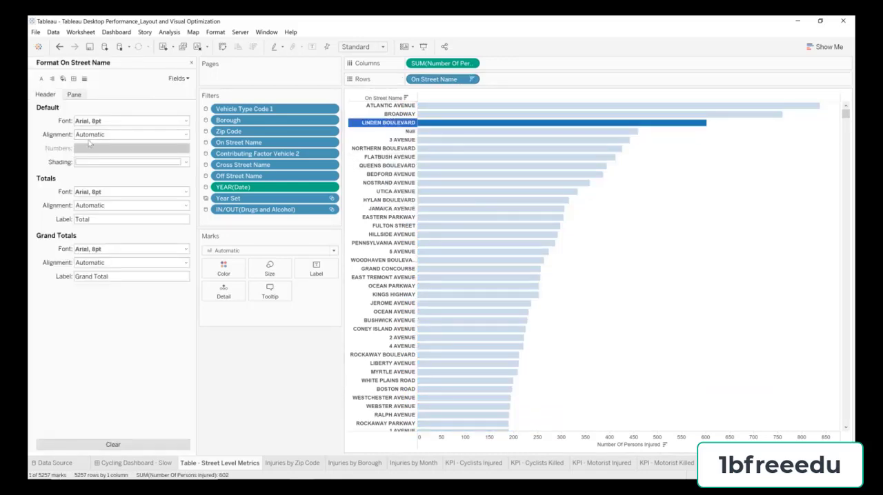
pyautogui.click(87, 136)
pyautogui.click(87, 170)
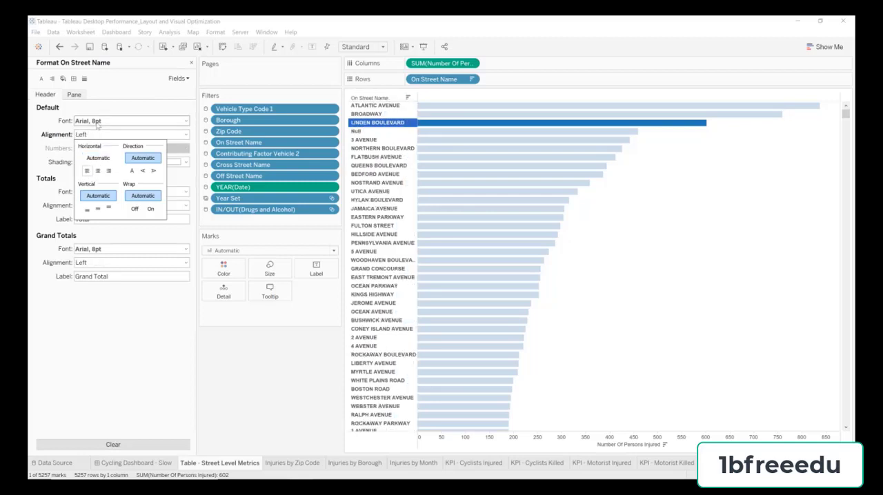
pyautogui.click(111, 121)
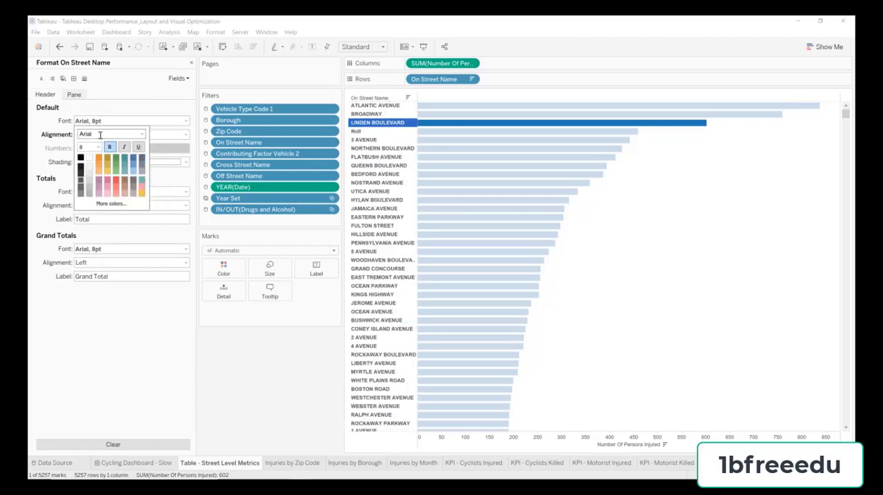
pyautogui.rightClick(379, 101)
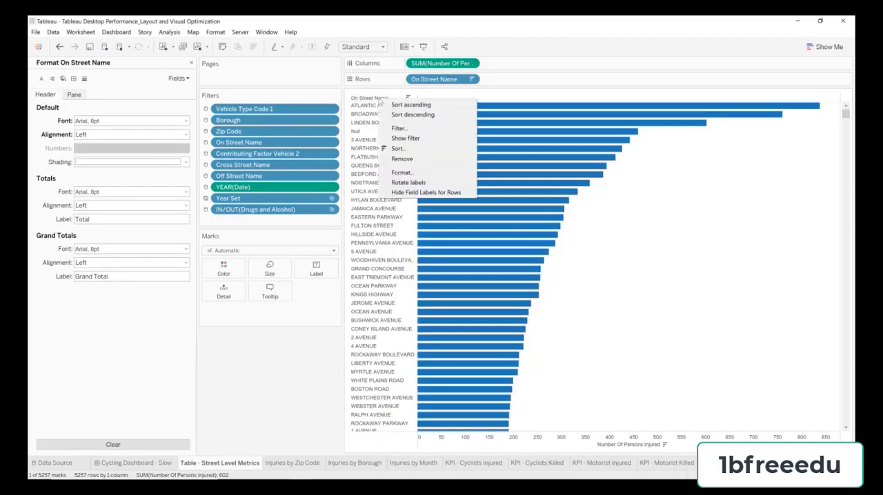
pyautogui.click(425, 192)
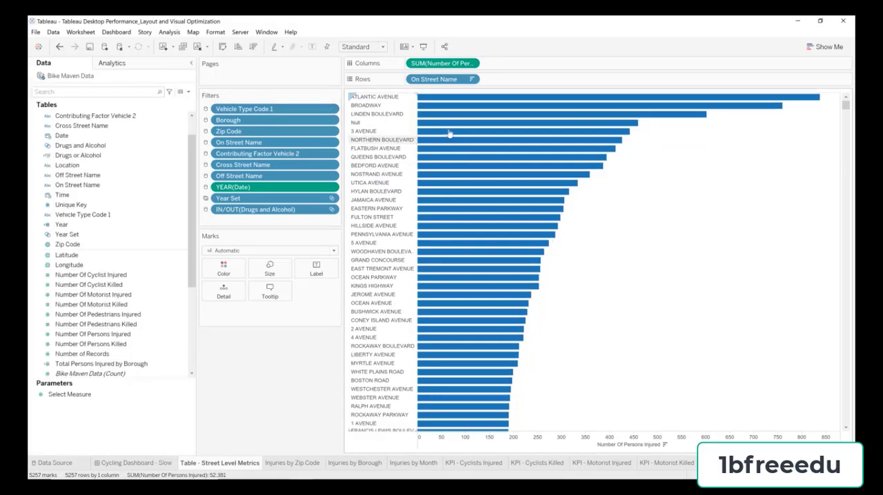
# Step: Show mark labels on the street bars with left horizontal alignment
pyautogui.click(324, 271)
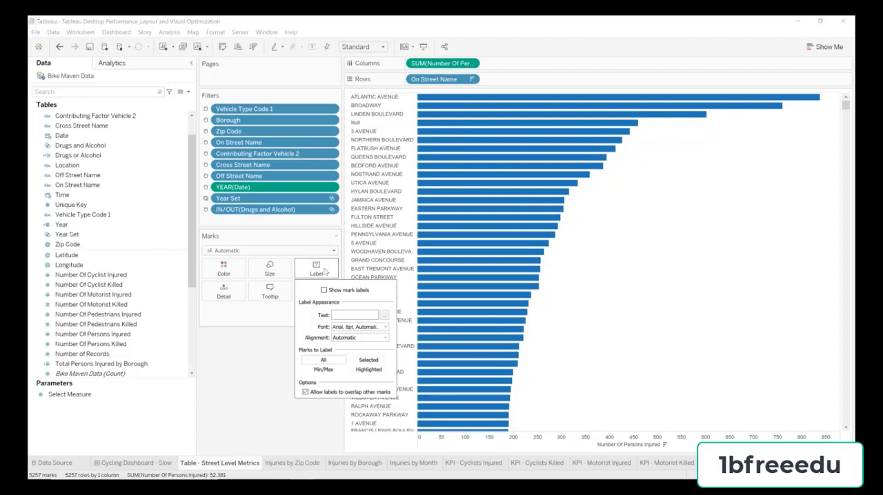
pyautogui.click(324, 291)
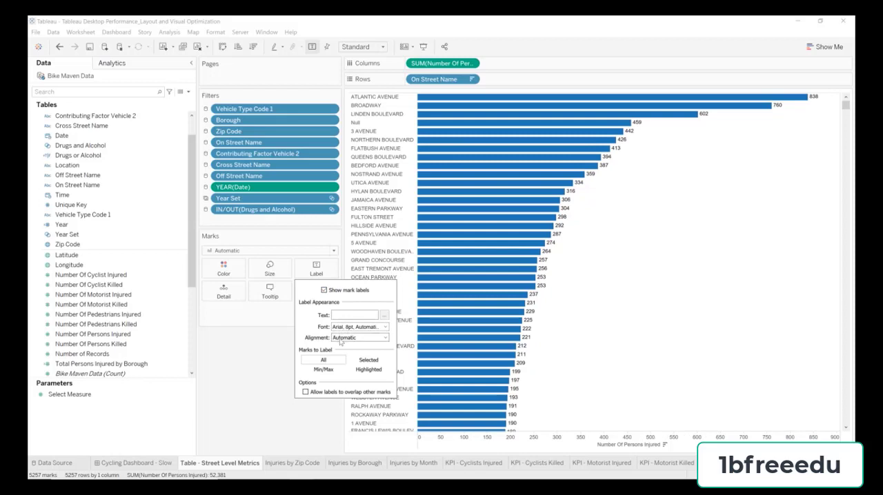
pyautogui.click(341, 343)
pyautogui.click(345, 373)
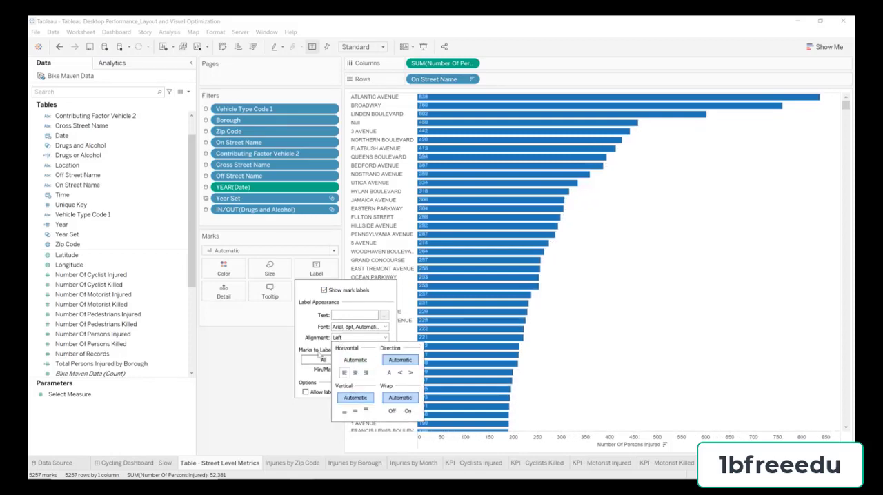
pyautogui.click(273, 344)
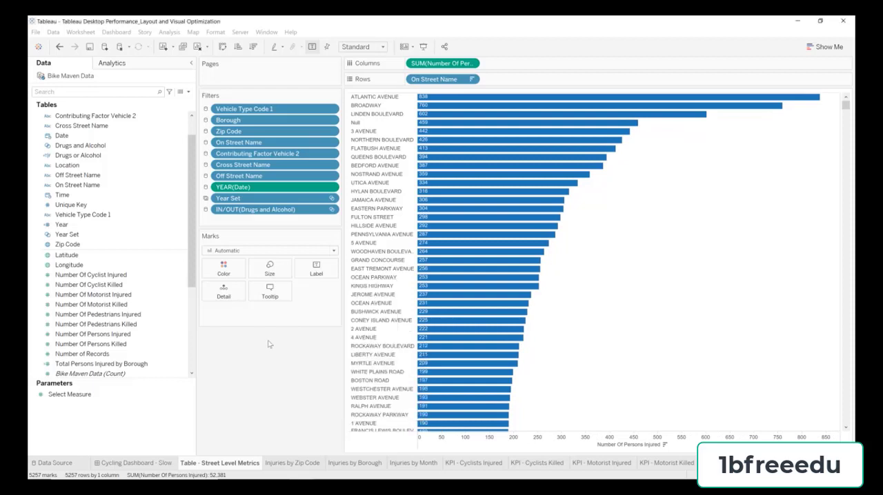
# Step: Increase the size of the street bars so that only thin gaps separate them
pyautogui.click(270, 270)
pyautogui.moveTo(310, 291); pyautogui.dragTo(324, 291)
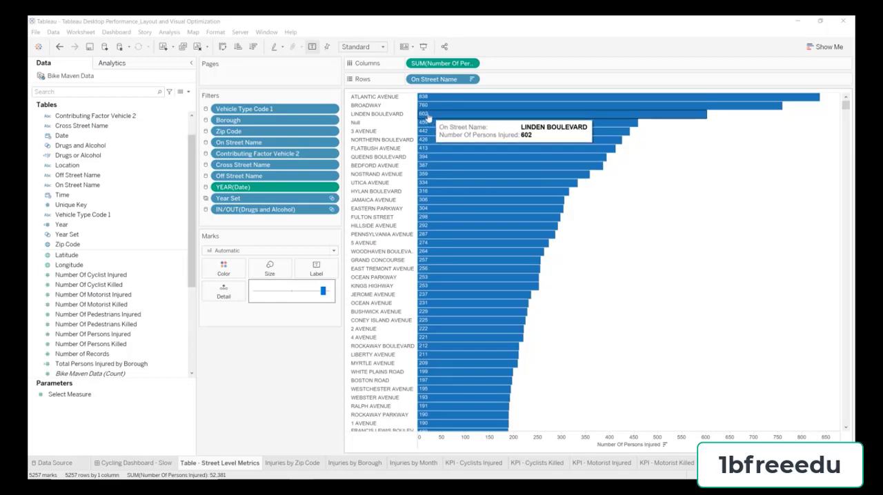
pyautogui.click(255, 357)
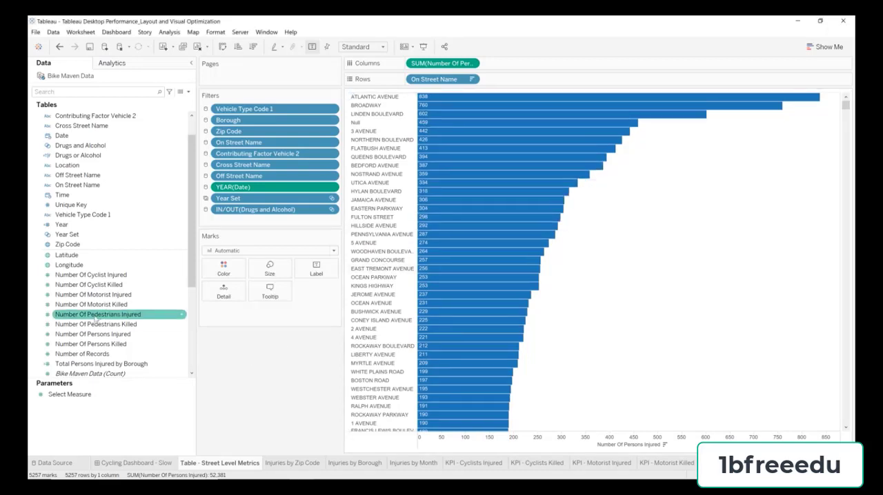
# Step: Color the street bars by Number Of Persons Injured and choose the Custom Diverging palette
pyautogui.moveTo(109, 340); pyautogui.dragTo(221, 273)
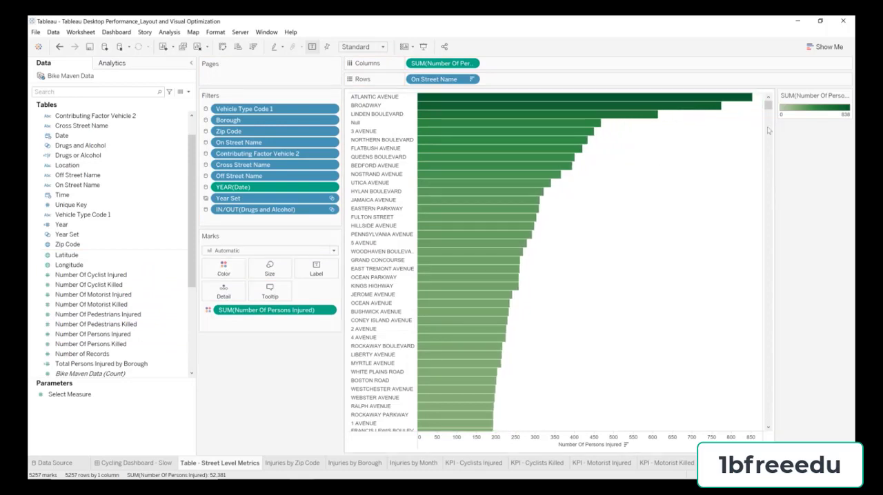
pyautogui.doubleClick(802, 112)
pyautogui.click(370, 215)
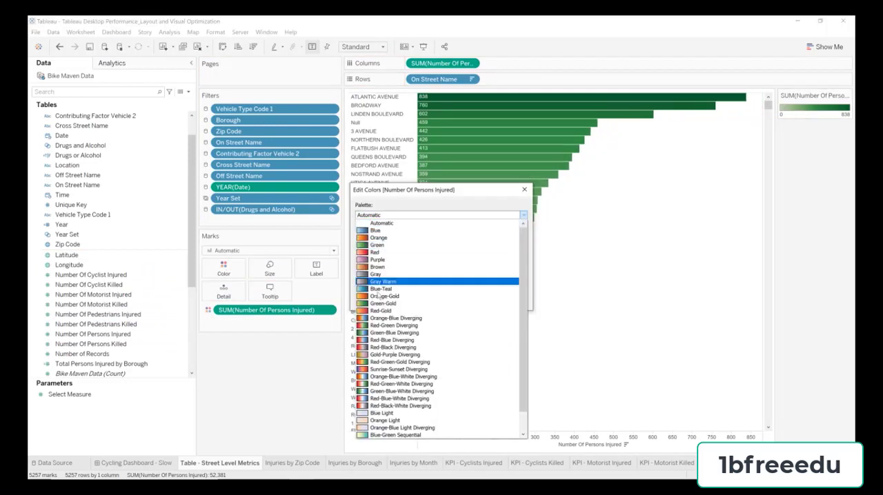
pyautogui.scroll(-1, 400, 414)
pyautogui.click(390, 435)
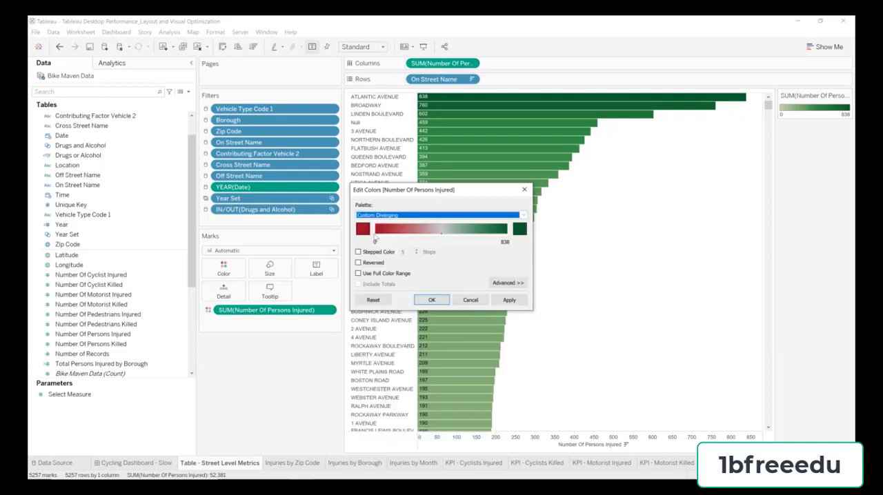
# Step: Set the diverging palette's low end to purple #440b70 and its high end to yellow #eecb3c, and apply it
pyautogui.click(363, 229)
pyautogui.click(339, 289)
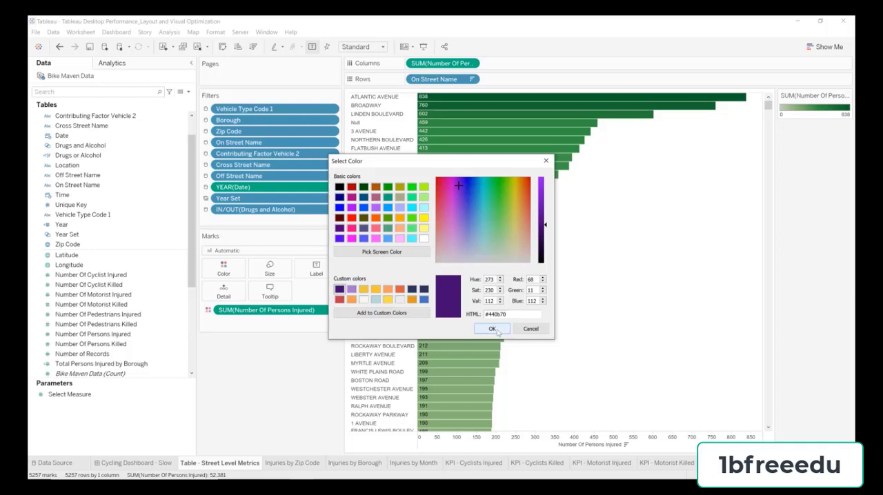
pyautogui.click(492, 329)
pyautogui.click(523, 229)
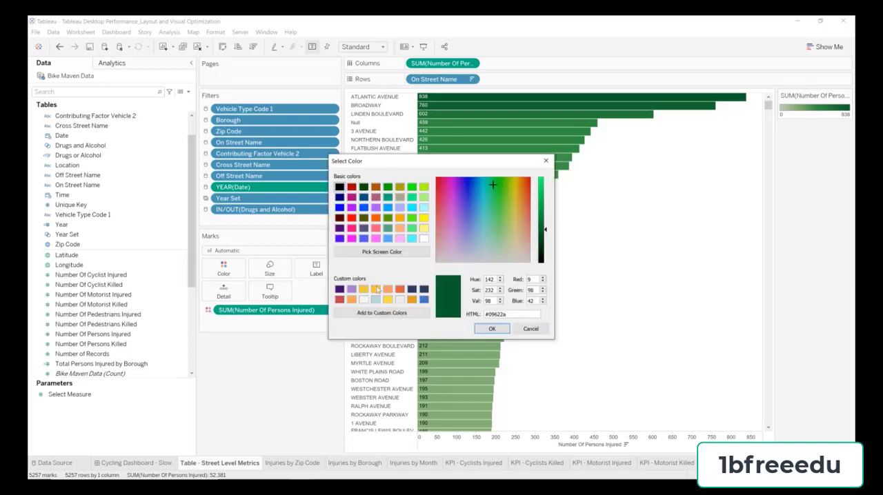
pyautogui.click(362, 290)
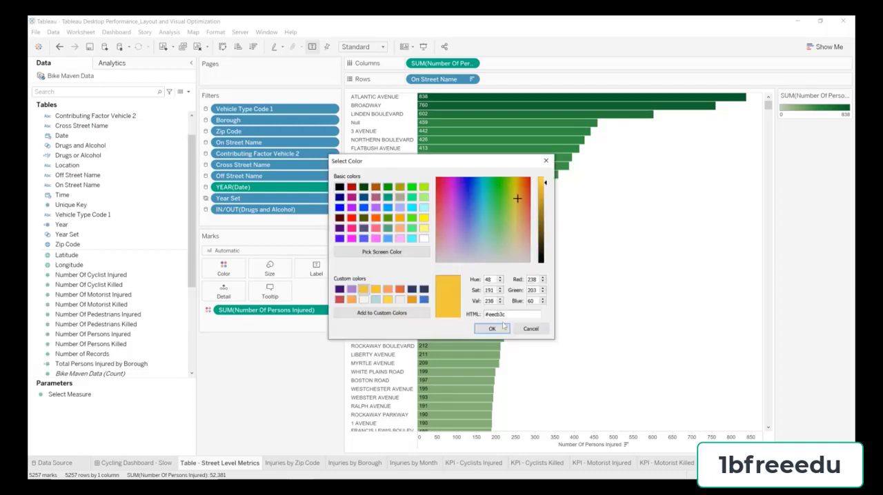
pyautogui.click(492, 330)
pyautogui.click(432, 298)
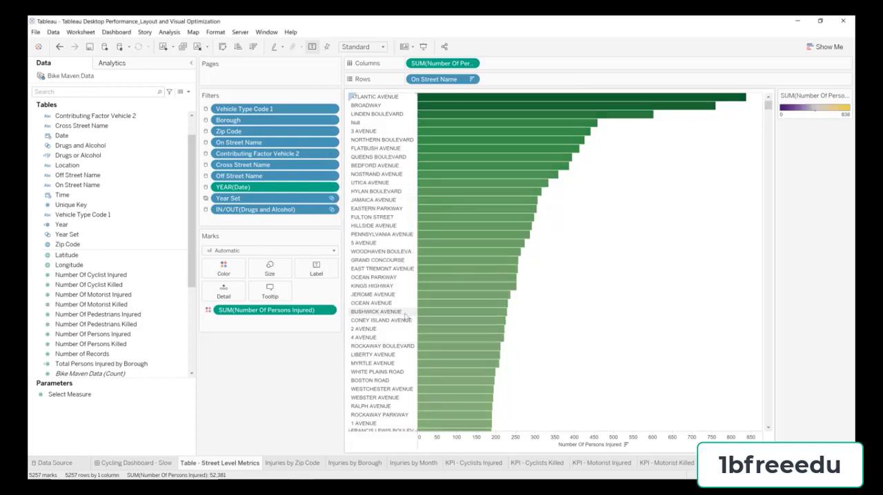
# Step: Rename the Table - Street Level Metrics worksheet as Injuries by Street
pyautogui.doubleClick(232, 464)
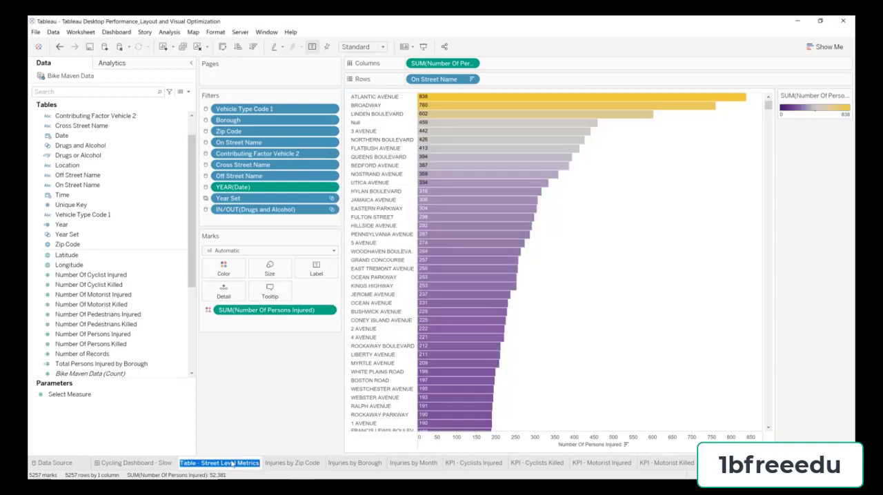
pyautogui.press('BackSpace')
pyautogui.write('Injuries by Stree')
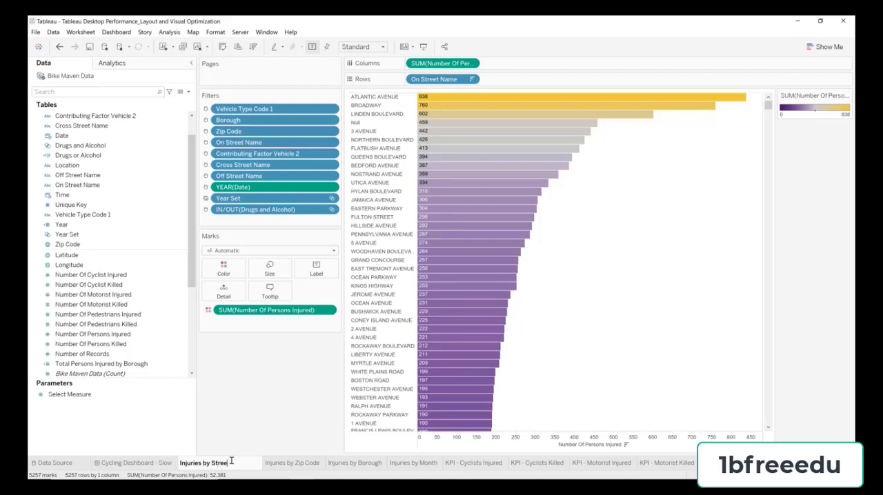
pyautogui.write('t')
pyautogui.hotkey('ctrl', 'a')
pyautogui.hotkey('ctrl', 'c')
pyautogui.click(262, 419)
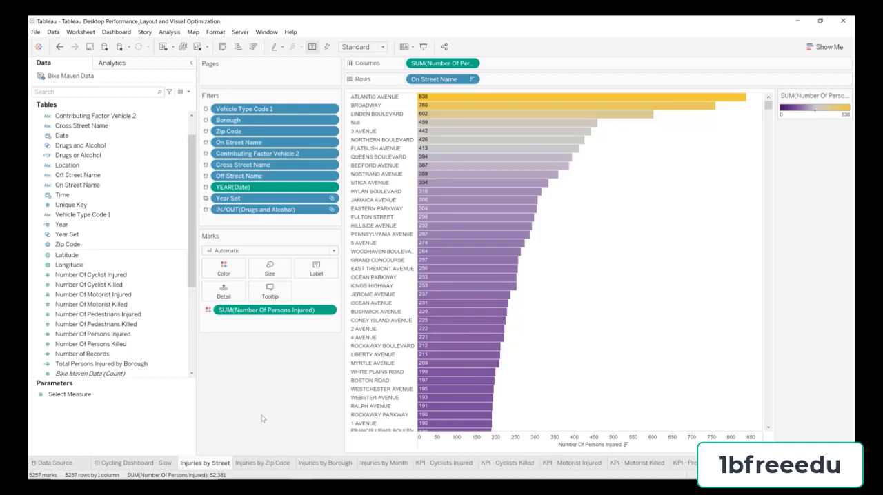
# Step: On the Cycling Dashboard - Slow dashboard, change the Full Detail view's title to Injuries by Street
pyautogui.click(156, 462)
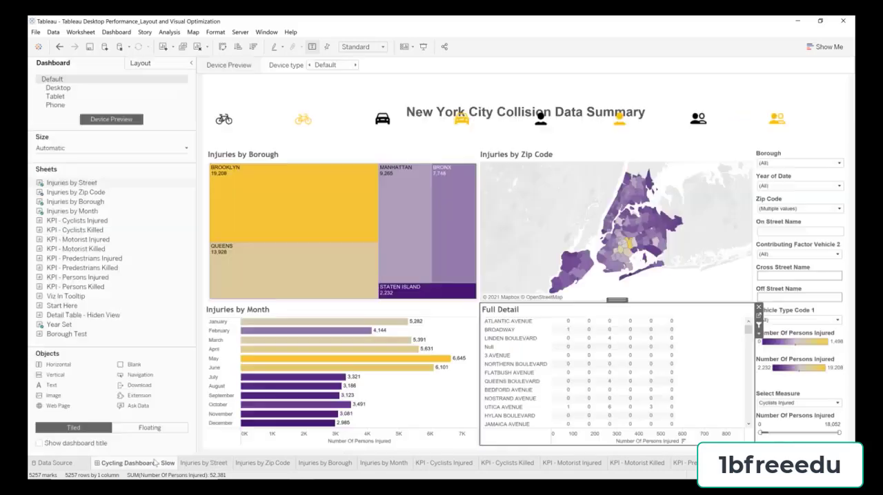
pyautogui.doubleClick(504, 314)
pyautogui.moveTo(466, 229); pyautogui.dragTo(227, 81)
pyautogui.hotkey('ctrl', 'v')
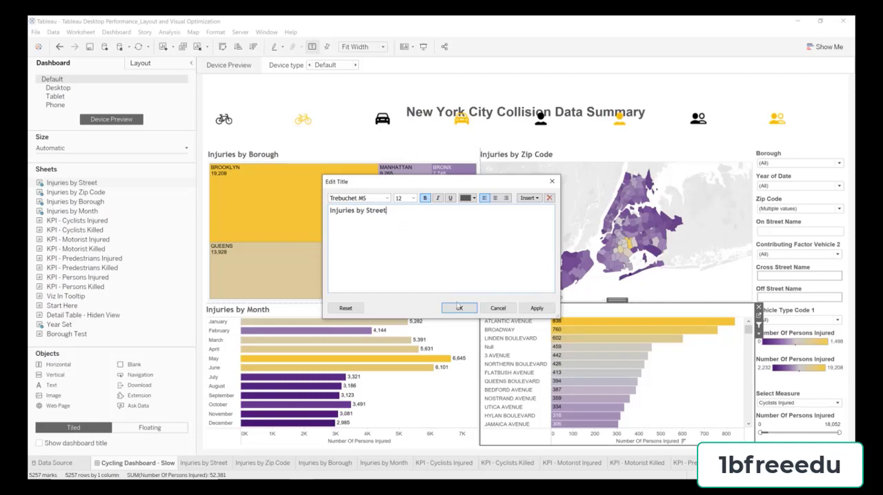
pyautogui.click(458, 307)
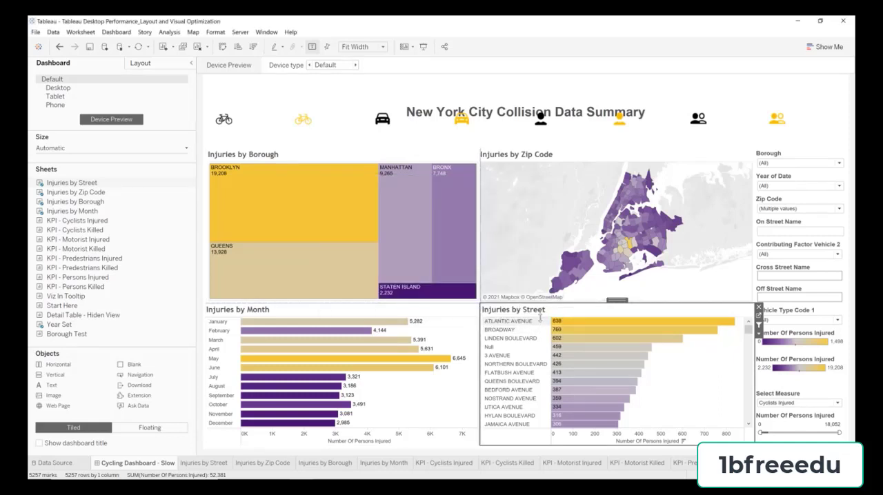
pyautogui.click(442, 314)
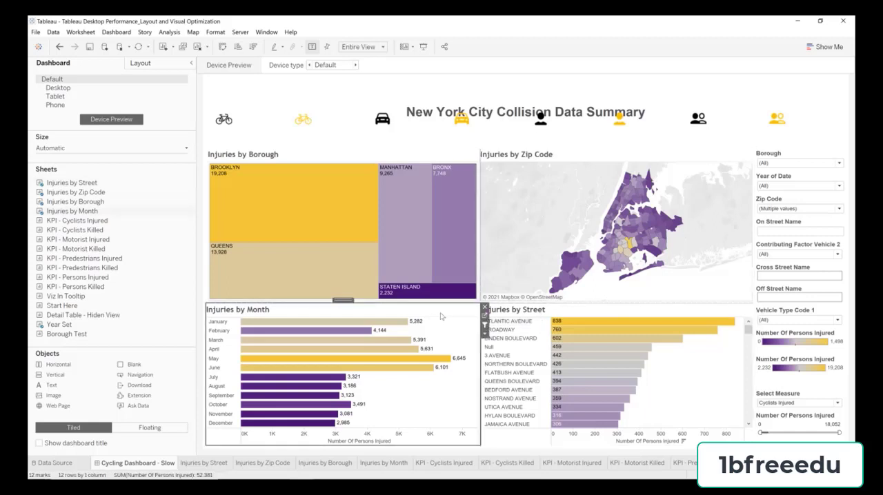
pyautogui.click(539, 156)
pyautogui.click(418, 160)
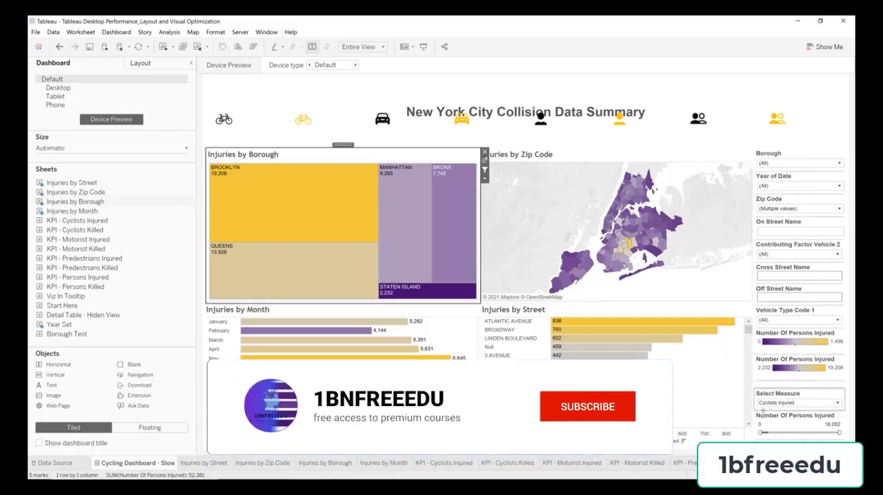
# Step: Switch to the Start Here worksheet and save the workbook
pyautogui.click(817, 475)
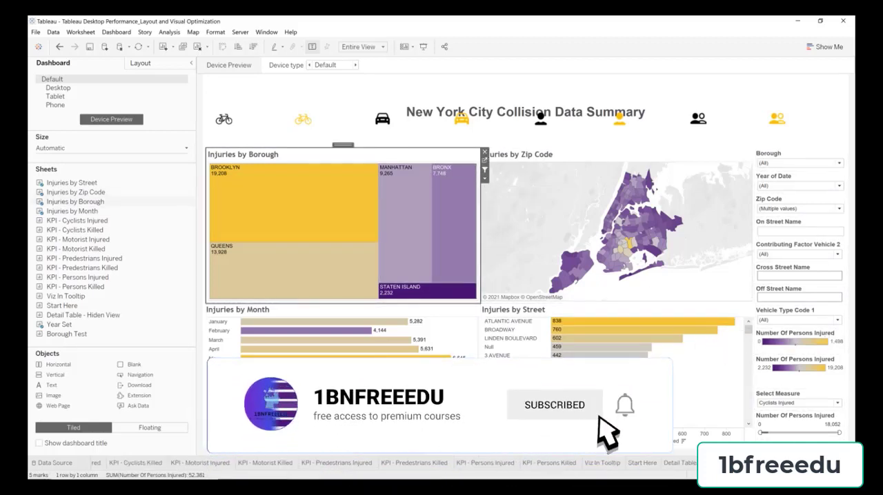
pyautogui.click(650, 463)
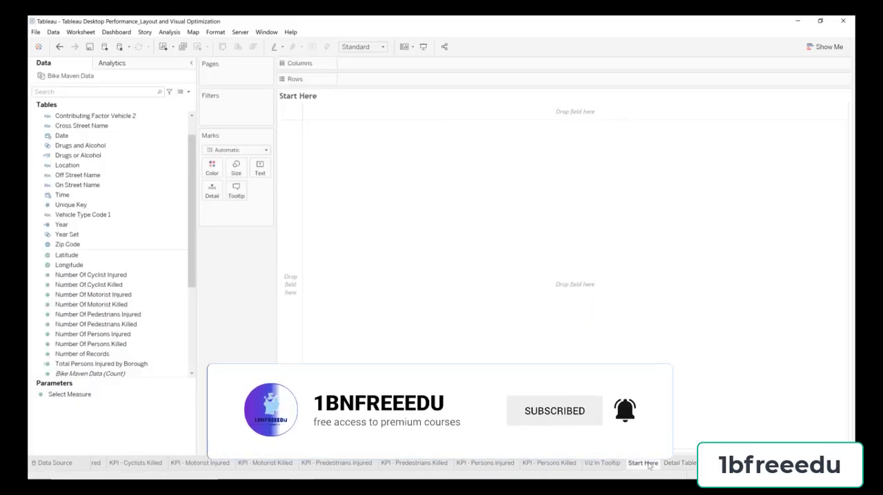
pyautogui.click(91, 48)
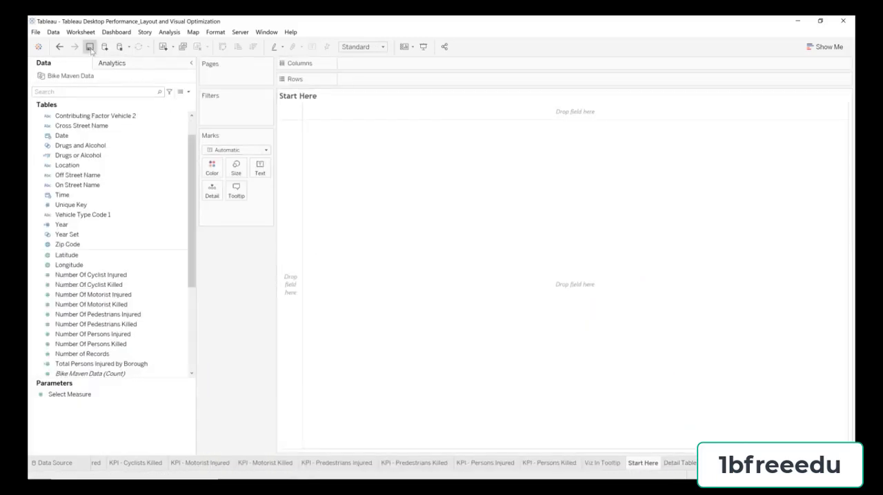
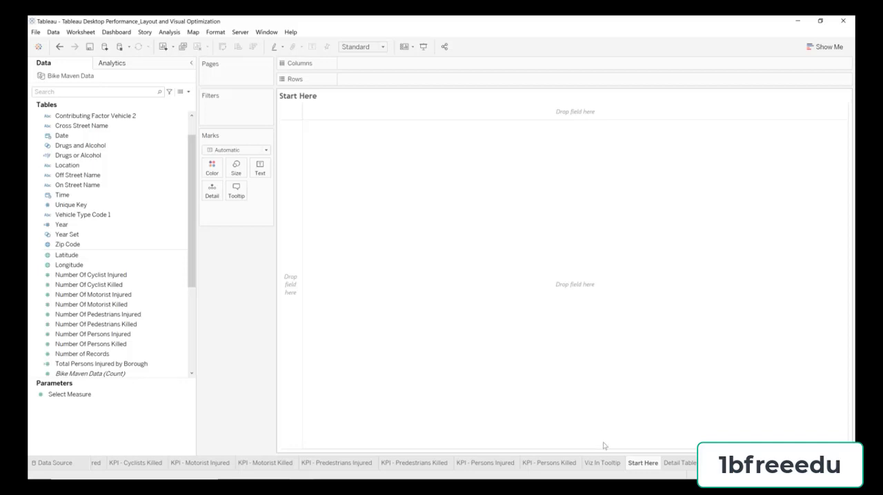
# Step: Clear the Viz In Tooltip worksheet and rebuild it as descending horizontal bars of Number Of Persons Injured by Contributing Factor Vehicle 2
pyautogui.click(602, 463)
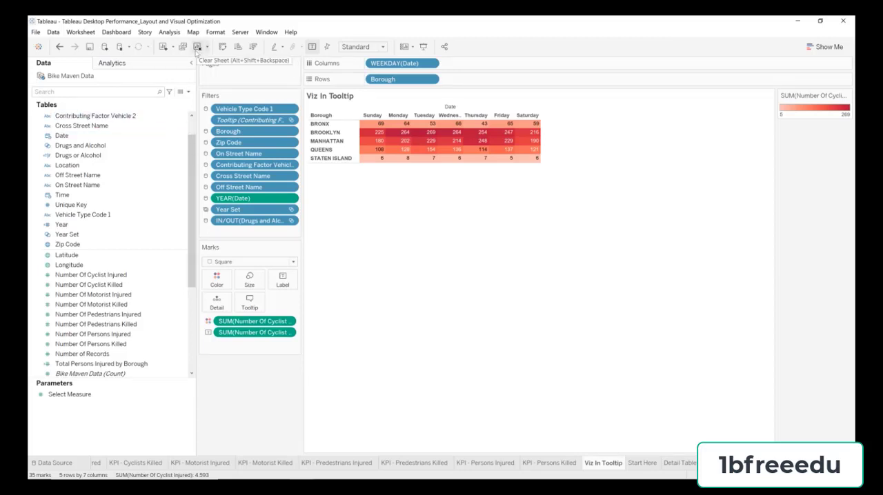
pyautogui.click(197, 47)
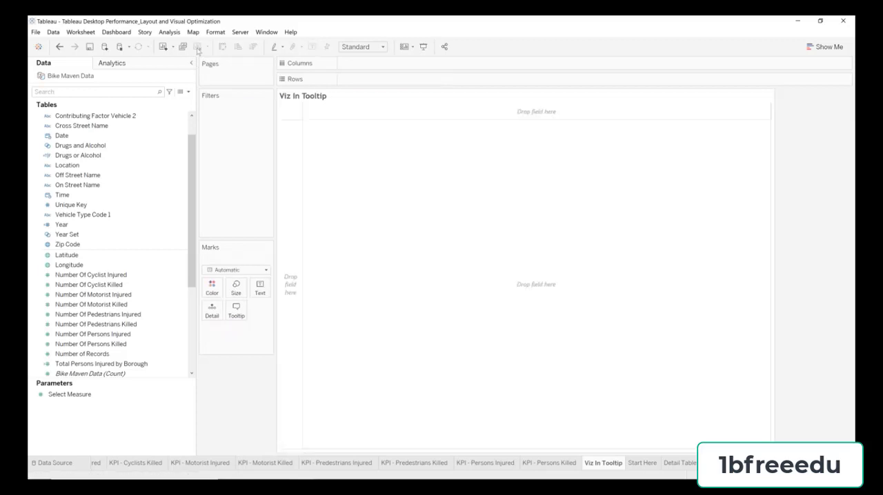
pyautogui.click(133, 118)
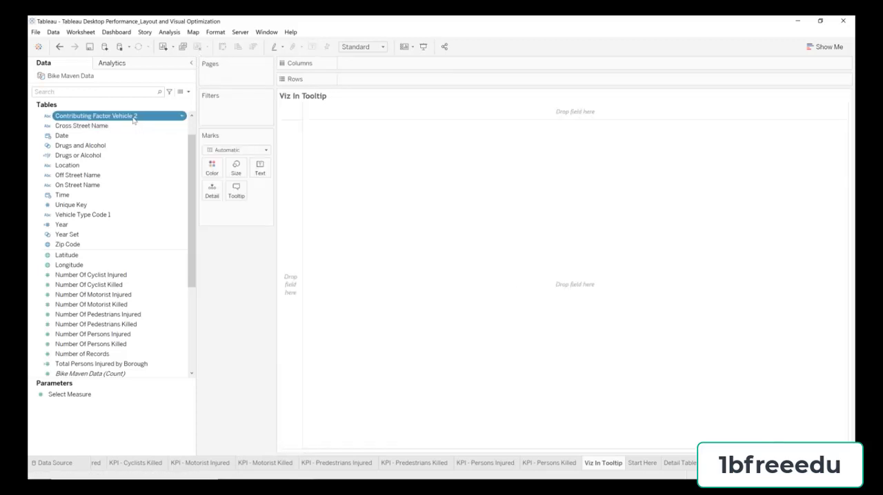
pyautogui.keyDown('ctrl'); pyautogui.click(120, 334); pyautogui.keyUp('ctrl')
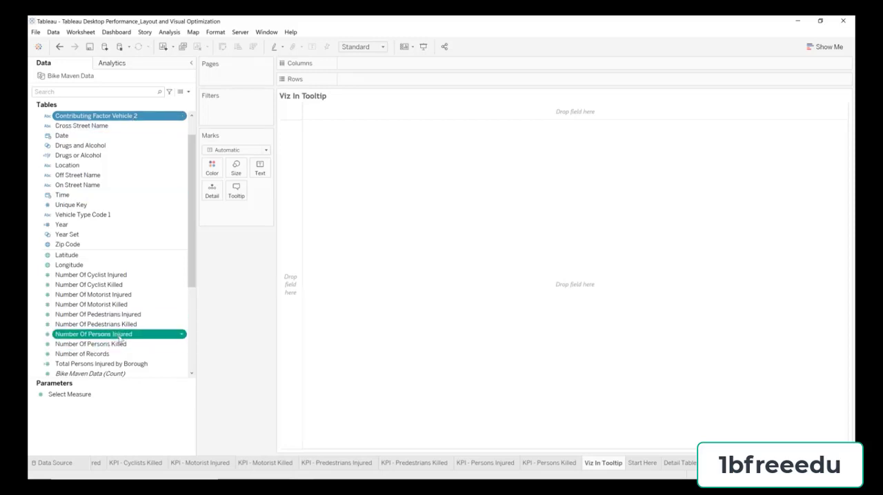
pyautogui.click(824, 47)
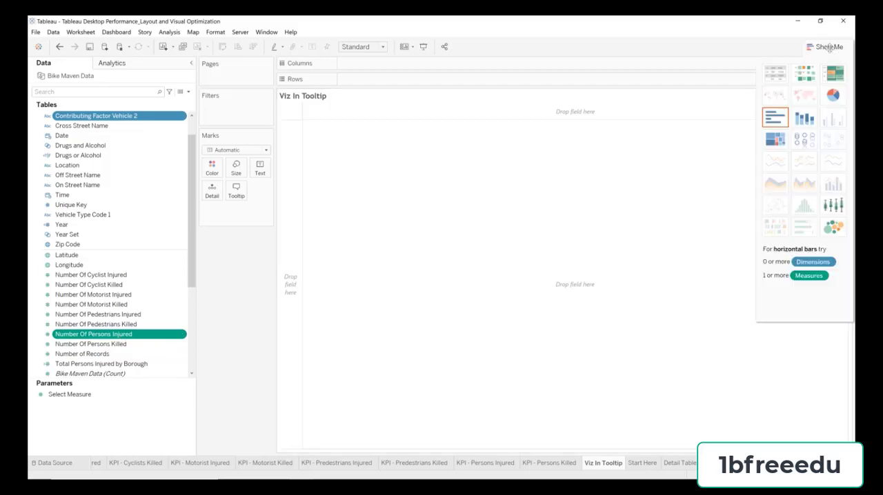
pyautogui.click(780, 118)
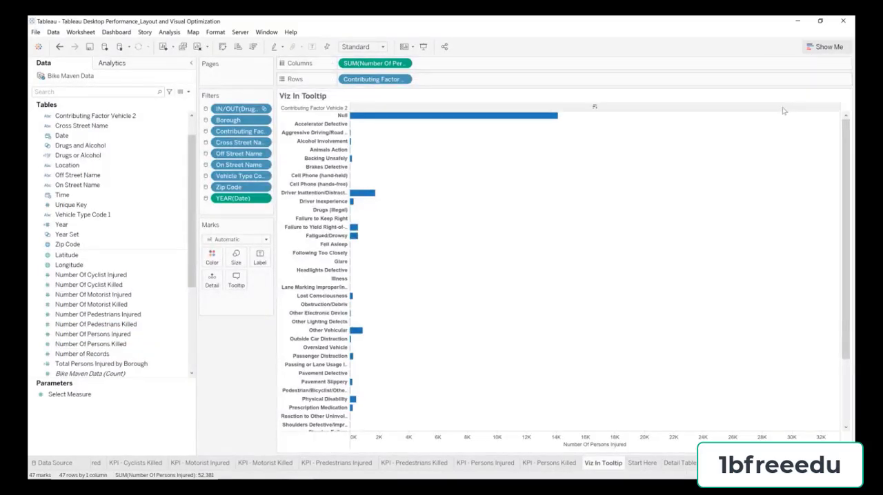
pyautogui.click(630, 445)
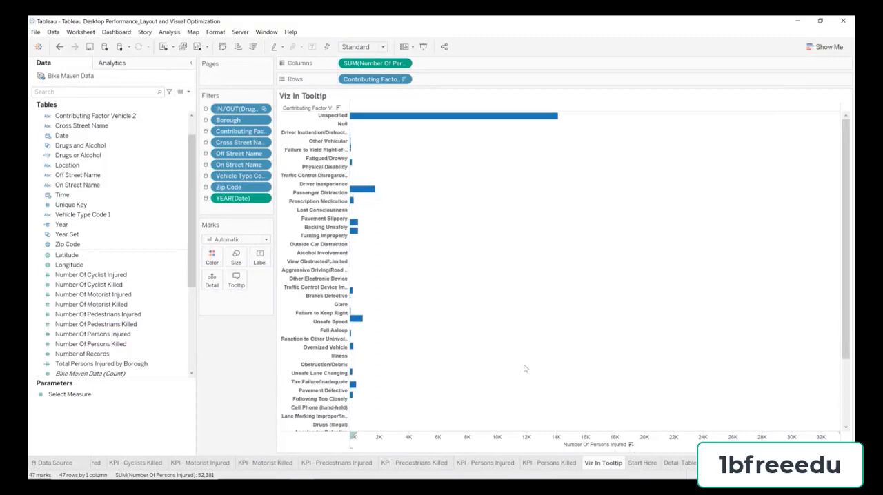
# Step: Color the bars by Number Of Persons Injured and choose the Custom Diverging palette
pyautogui.moveTo(127, 336); pyautogui.dragTo(213, 264)
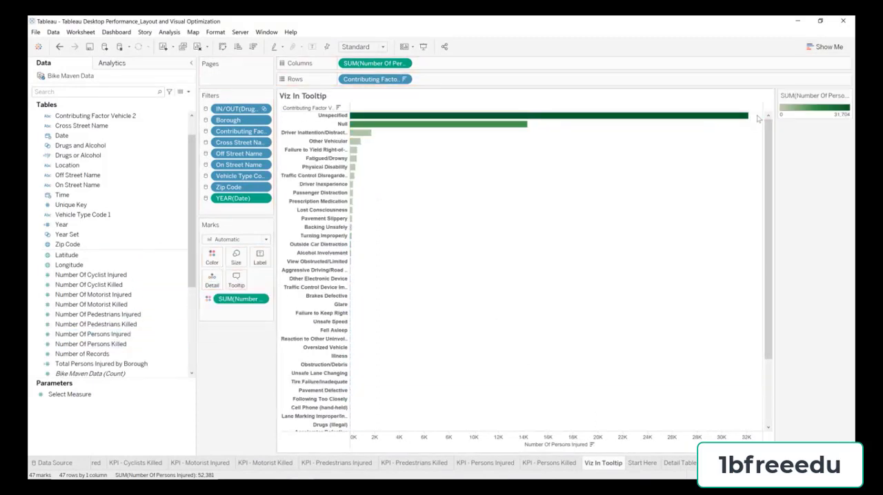
pyautogui.doubleClick(794, 110)
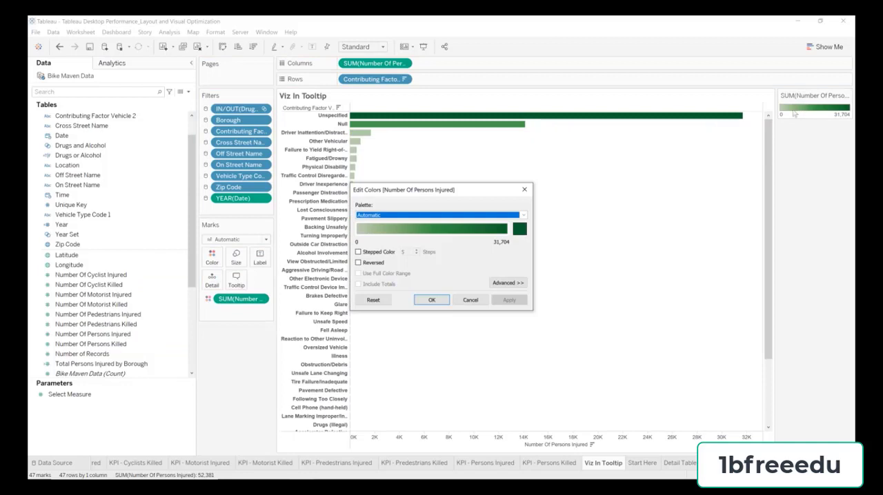
pyautogui.click(494, 215)
pyautogui.scroll(-1, 414, 345)
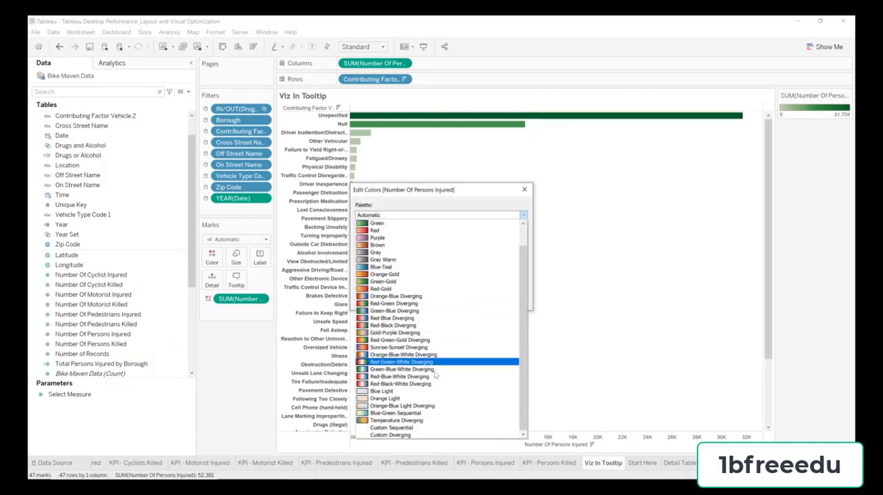
pyautogui.click(399, 435)
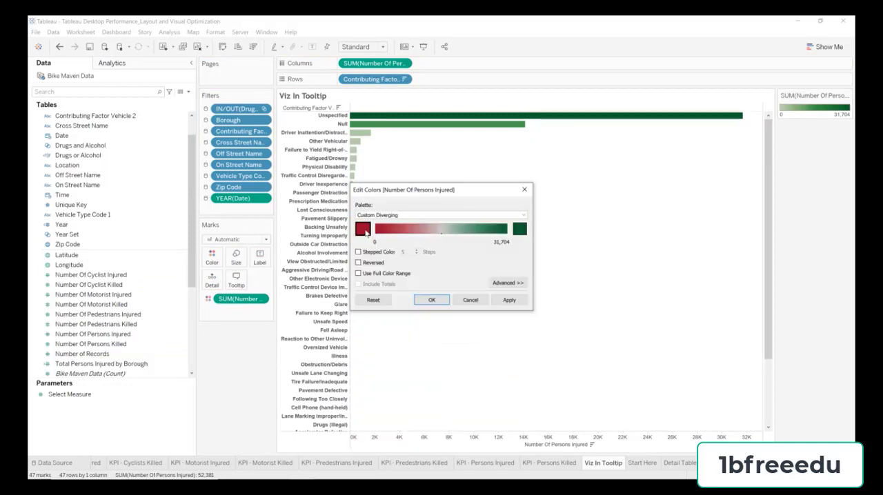
# Step: Set the bar palette's low end to purple #440b70 and its high end to yellow #eecb3c, and accept the colors
pyautogui.click(365, 231)
pyautogui.click(340, 289)
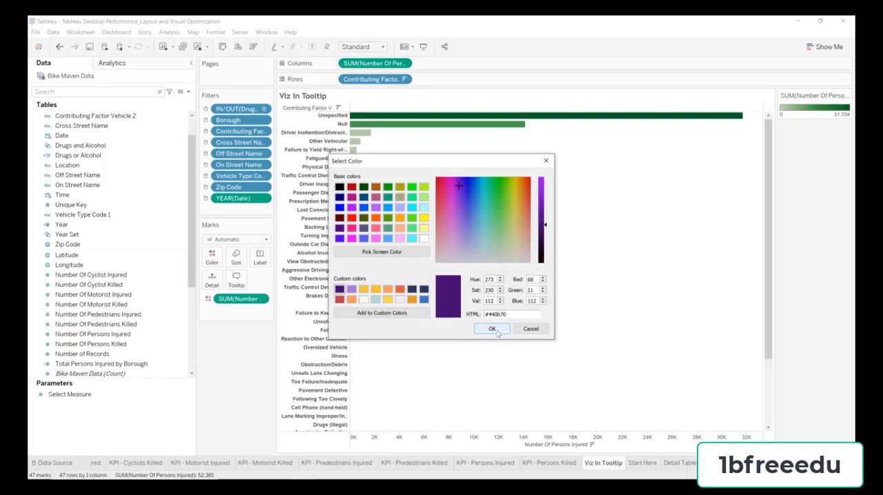
pyautogui.click(493, 329)
pyautogui.click(518, 229)
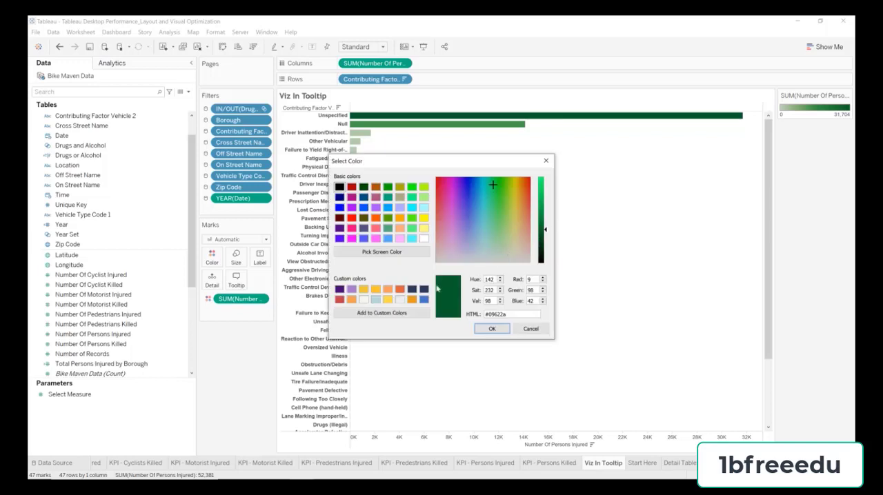
pyautogui.click(365, 291)
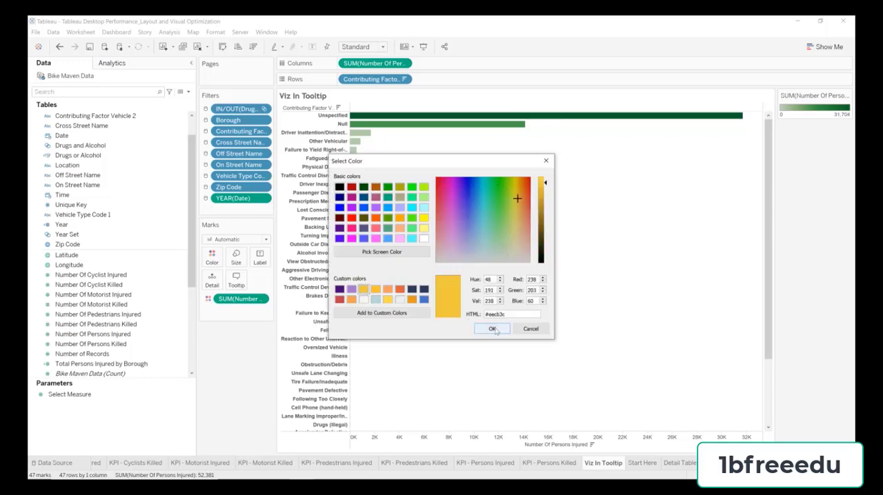
pyautogui.click(492, 329)
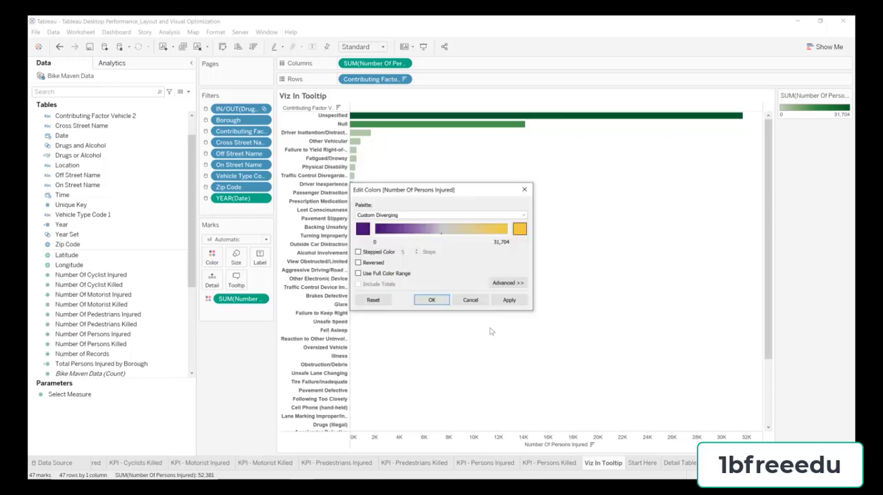
pyautogui.click(431, 301)
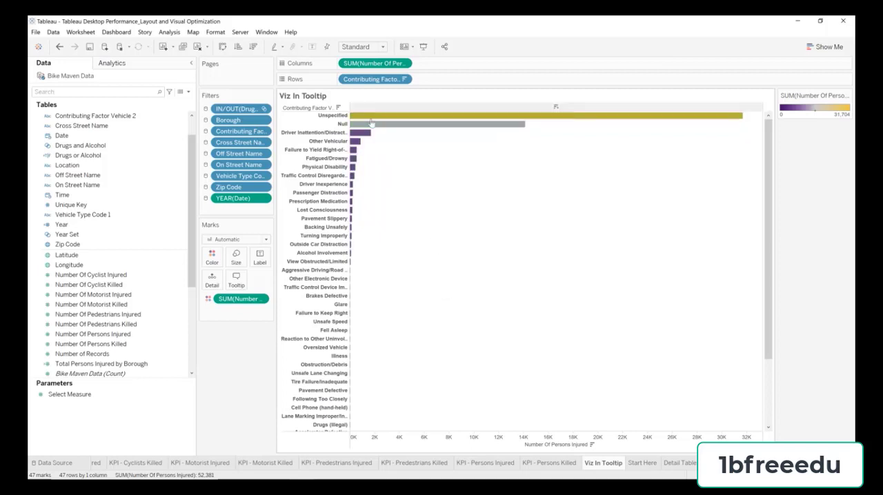
# Step: Show mark labels on the contributing factor bars
pyautogui.moveTo(357, 170)
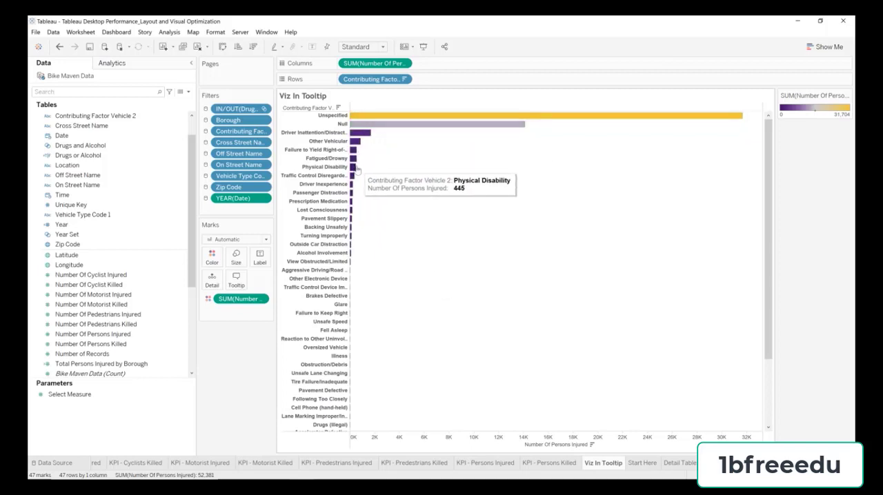
pyautogui.click(259, 257)
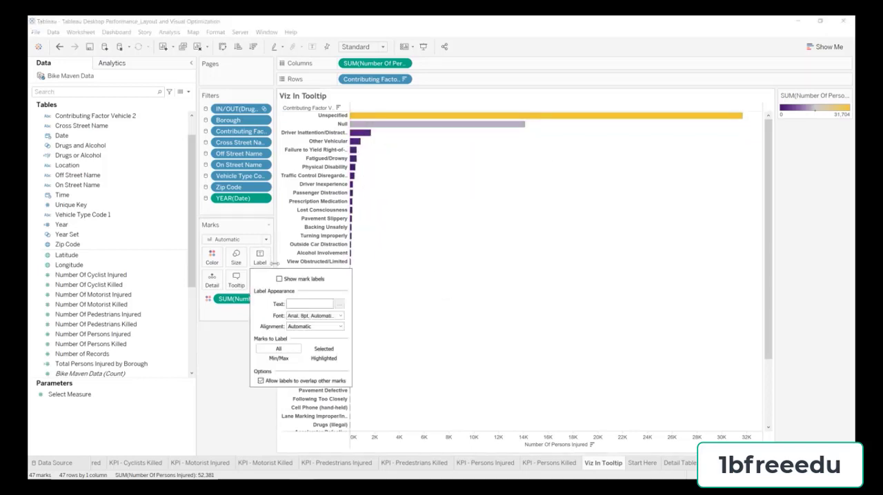
pyautogui.click(280, 279)
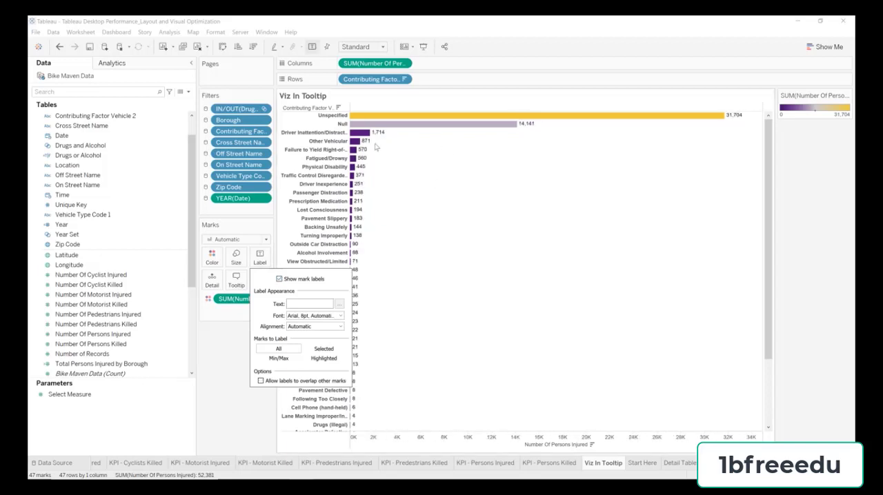
# Step: Hide the Number Of Persons Injured axis and the field label for the rows
pyautogui.click(541, 442)
pyautogui.rightClick(542, 442)
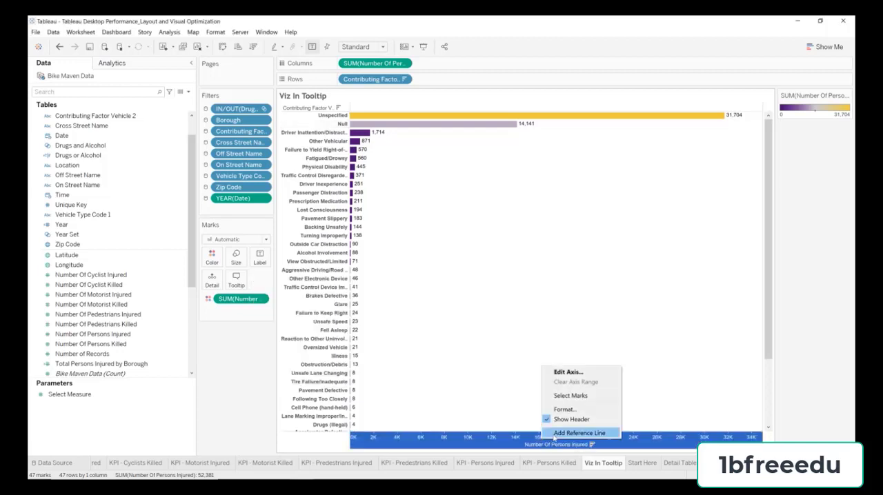
pyautogui.click(563, 420)
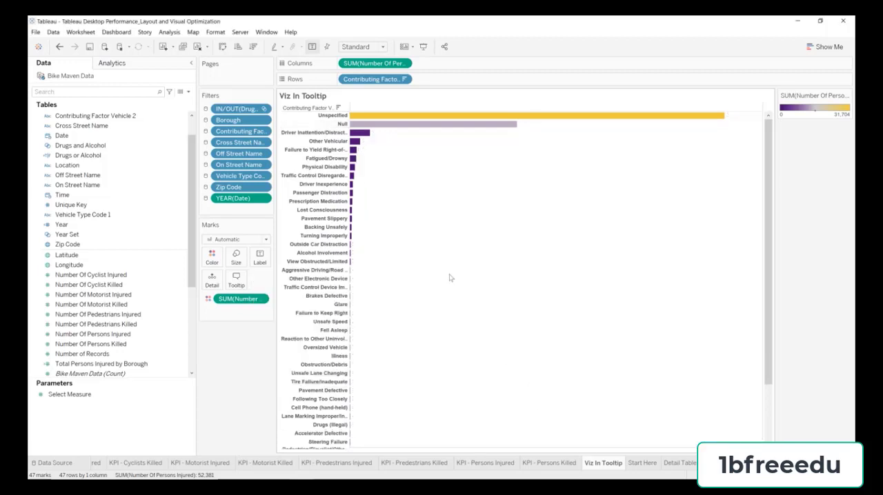
pyautogui.rightClick(316, 108)
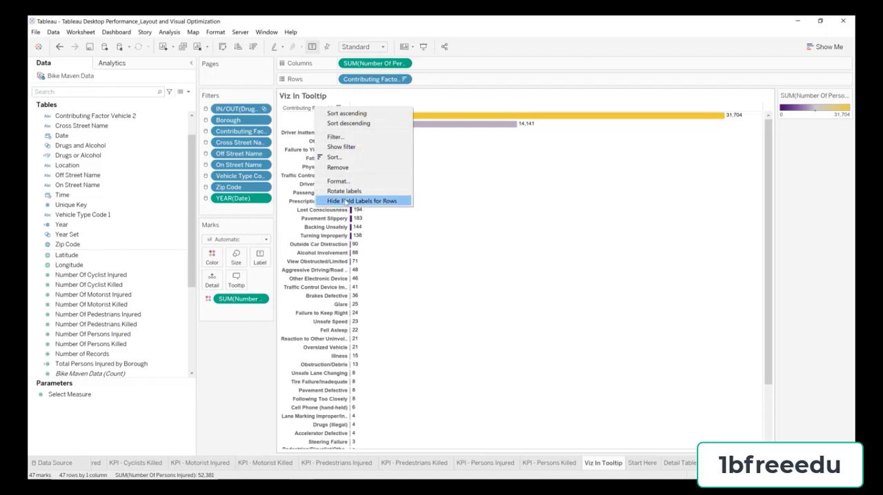
pyautogui.click(365, 202)
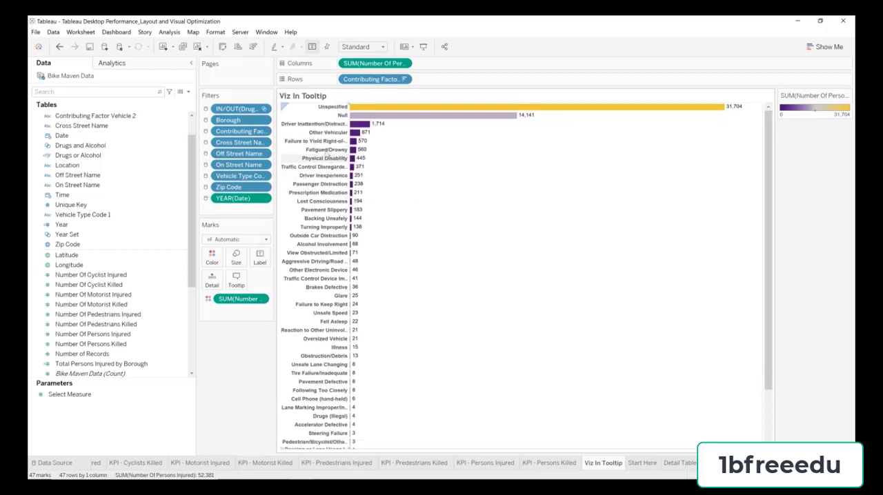
# Step: Format the Contributing Factor Vehicle 2 row headers as left-aligned, non-bold text and close the formatting options
pyautogui.rightClick(330, 150)
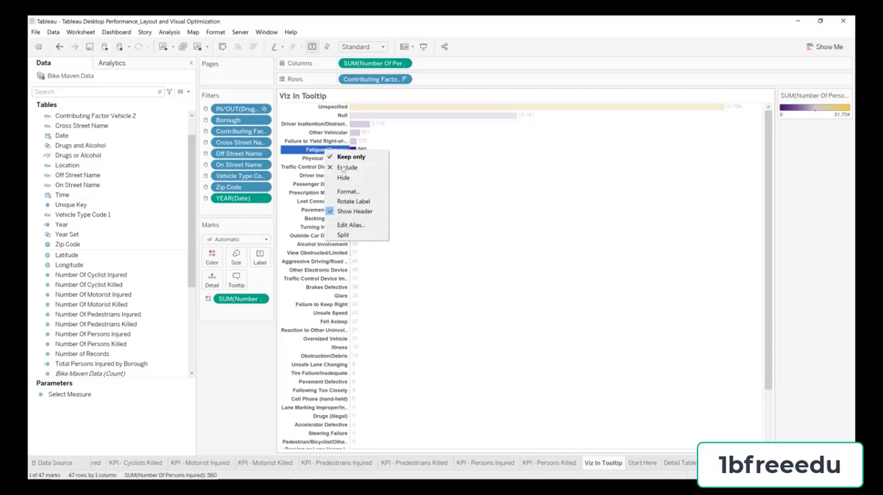
pyautogui.click(365, 196)
pyautogui.click(121, 134)
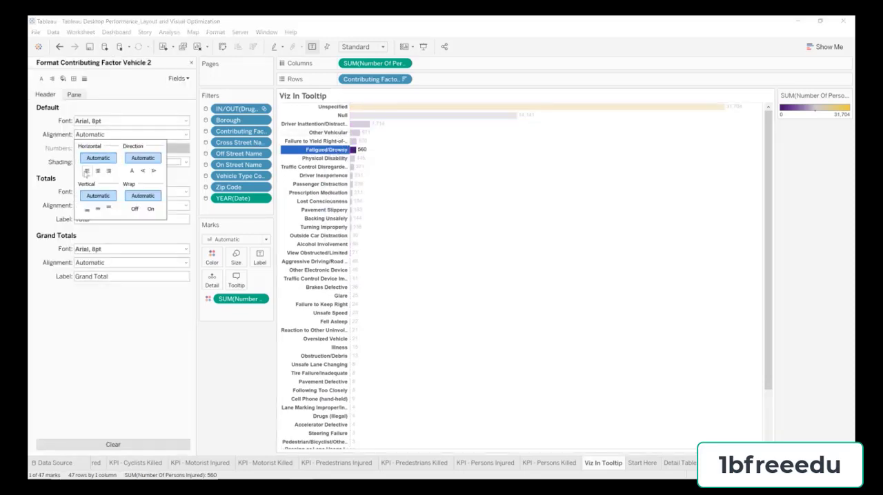
pyautogui.click(86, 171)
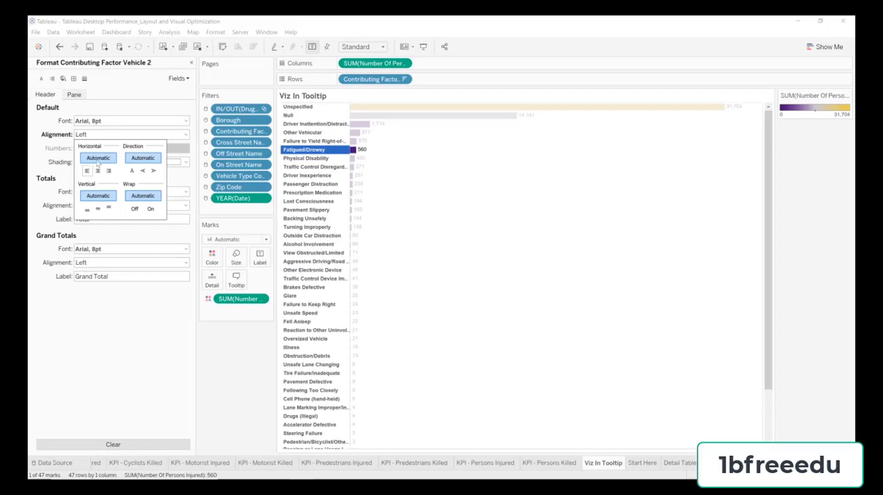
pyautogui.click(98, 122)
pyautogui.click(112, 147)
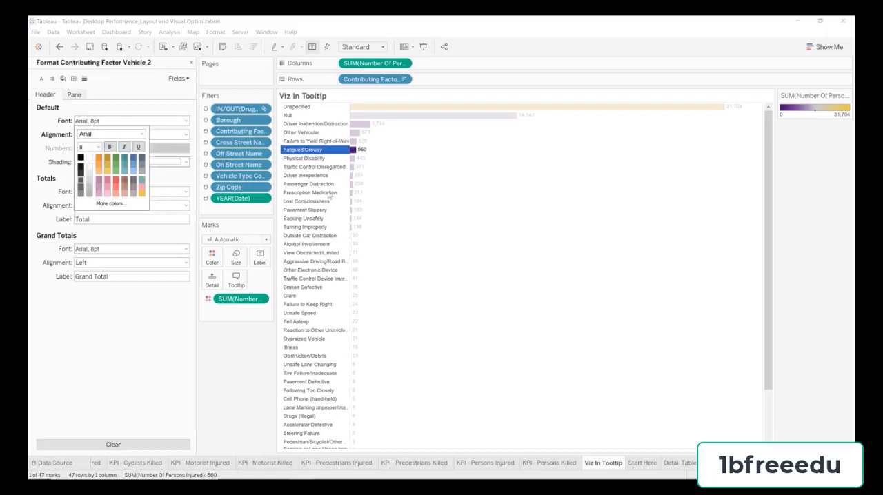
pyautogui.click(407, 208)
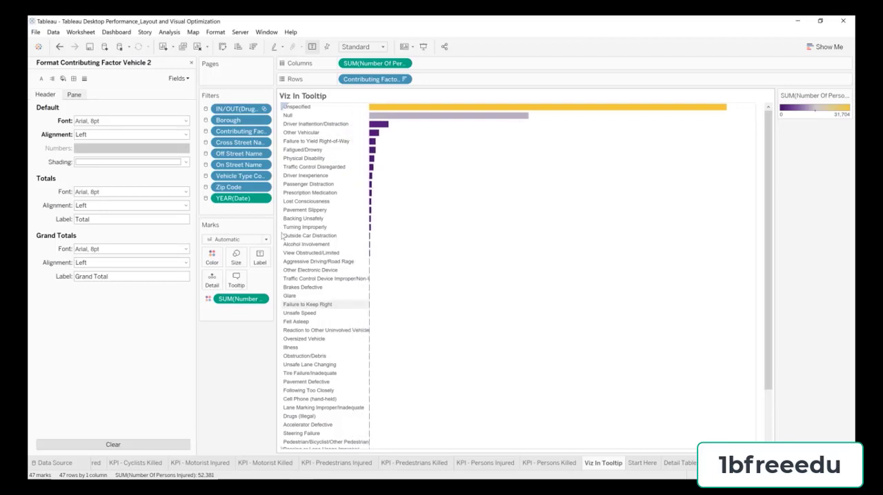
pyautogui.click(191, 62)
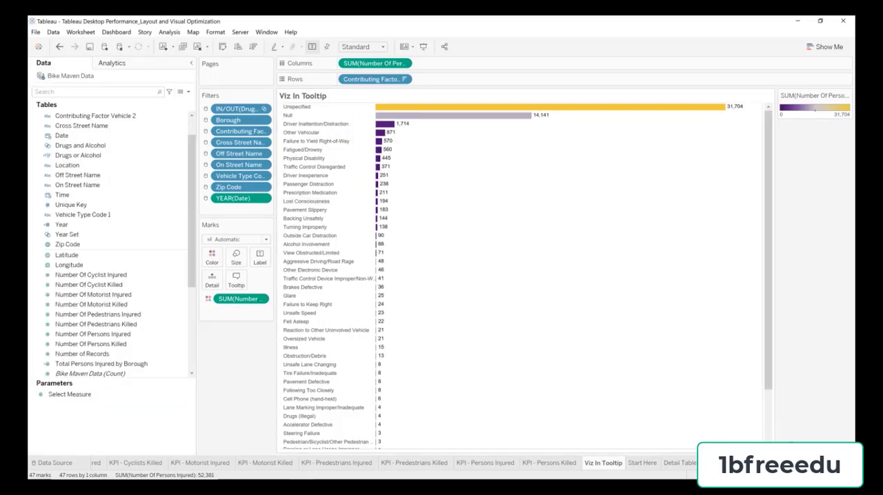
# Step: On the Injuries by Zip Code worksheet, insert the Viz In Tooltip sheet below the existing tooltip text and preview the tooltip
pyautogui.scroll(5, 250, 463)
pyautogui.moveTo(251, 467)
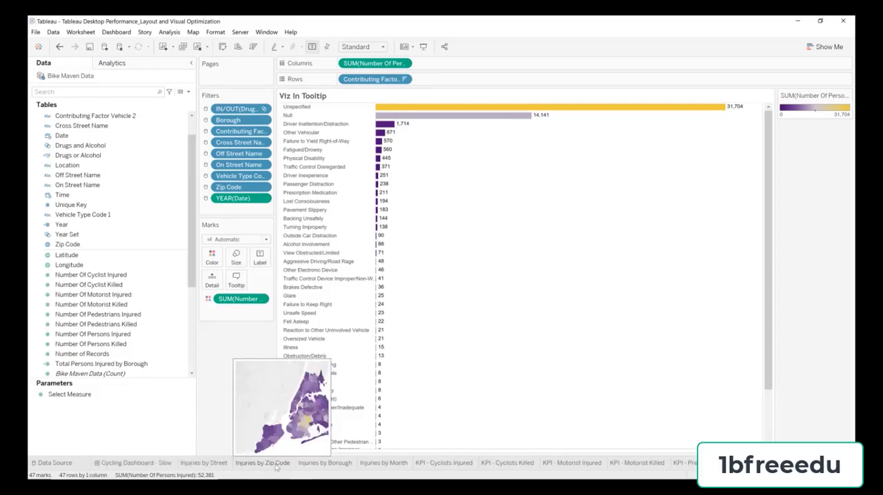
pyautogui.click(275, 464)
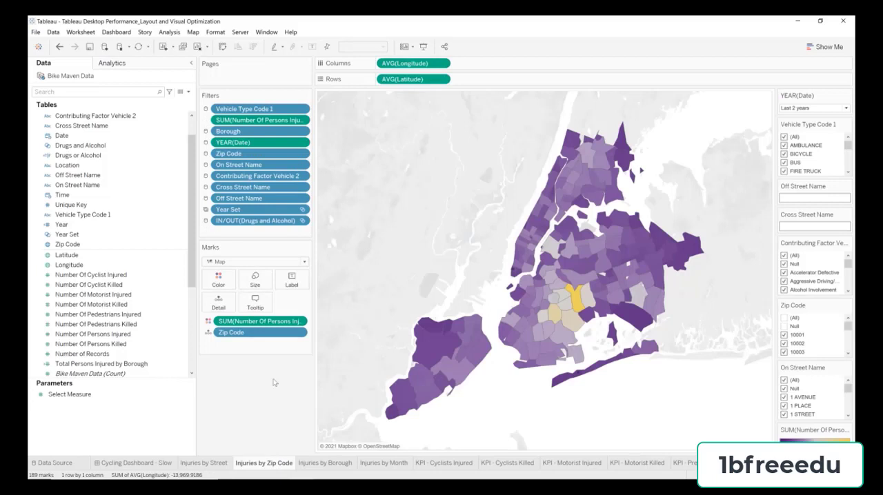
pyautogui.click(255, 304)
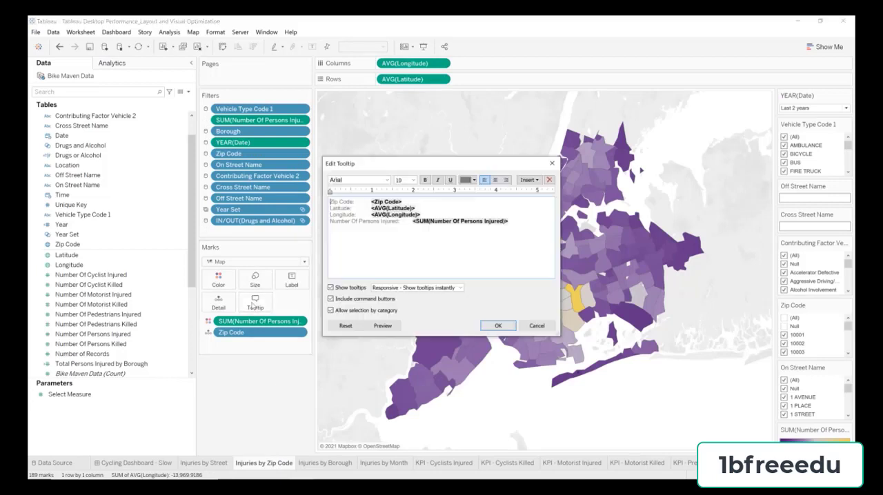
pyautogui.click(513, 231)
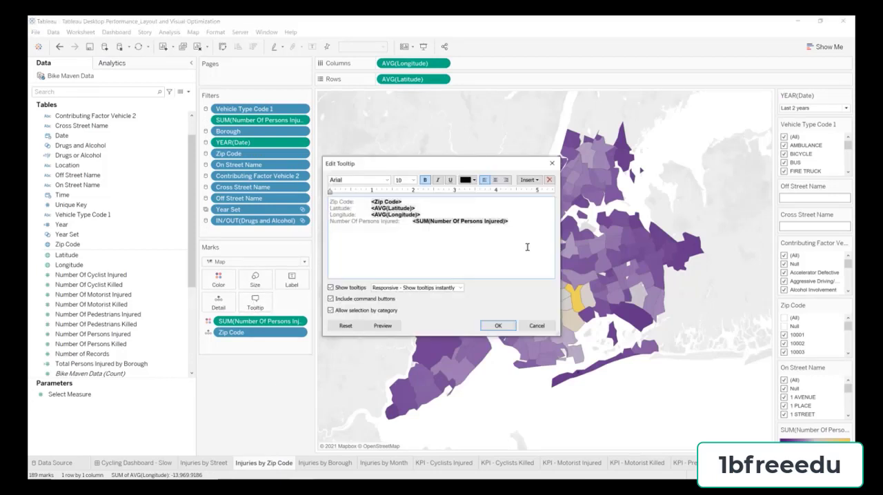
pyautogui.click(529, 180)
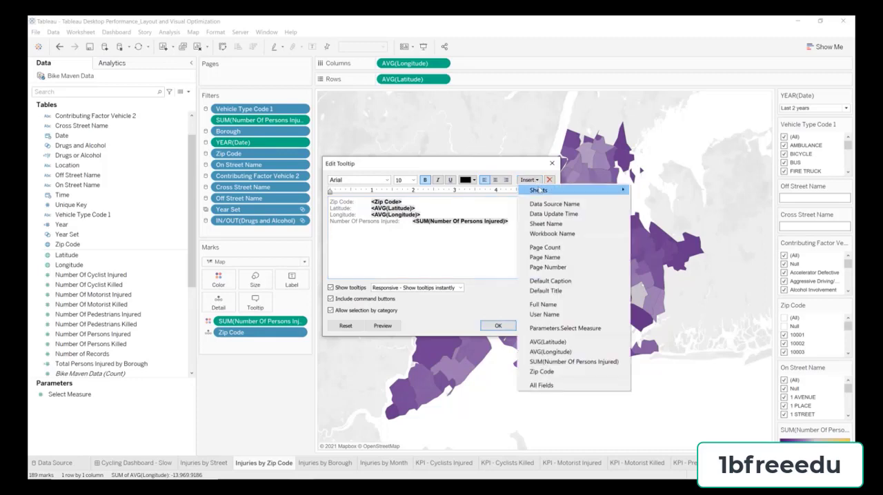
pyautogui.moveTo(538, 191)
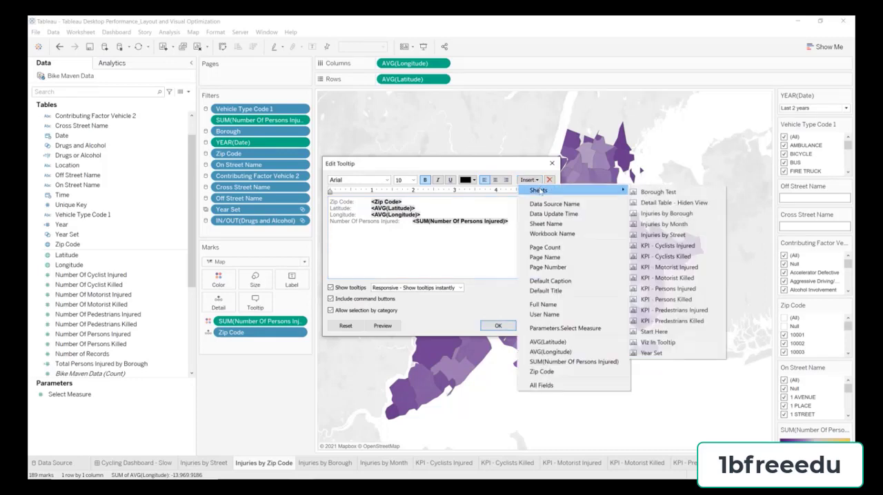
pyautogui.click(673, 343)
pyautogui.click(391, 327)
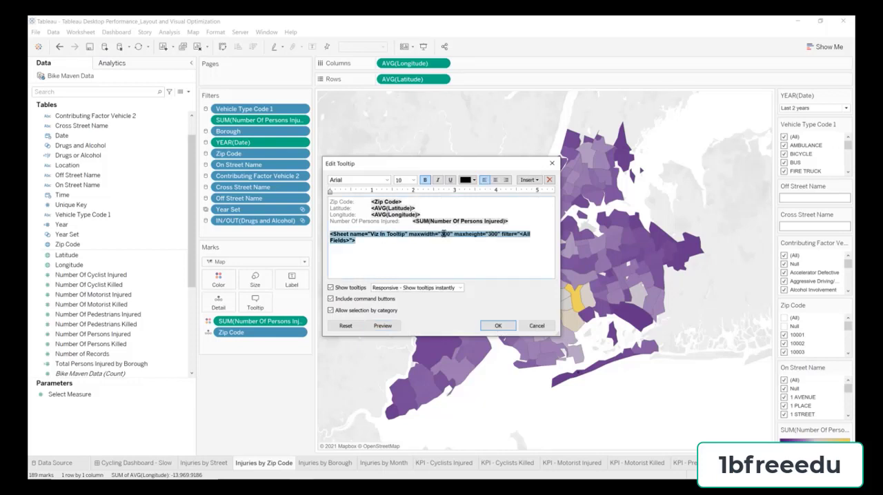
# Step: Set the embedded Viz In Tooltip sheet's maximum width to 800 and maximum height to 600, and check the tooltip on several zip codes
pyautogui.press('BackSpace')
pyautogui.click(383, 325)
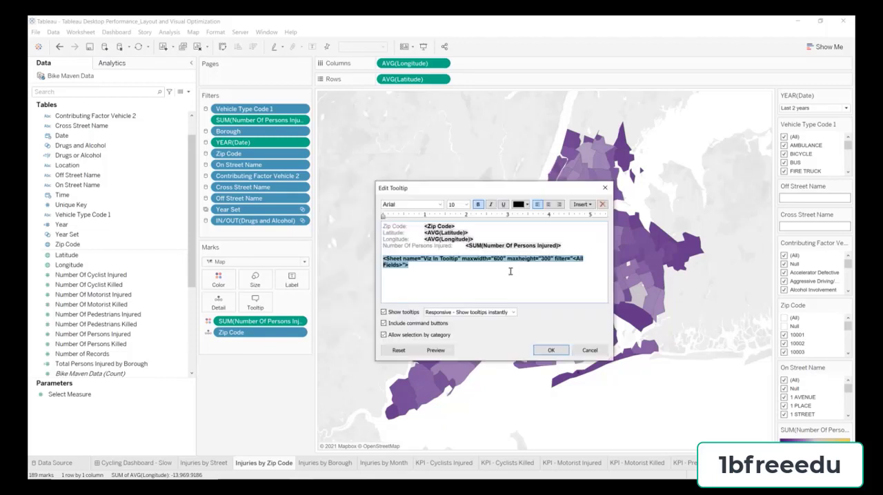
pyautogui.press('BackSpace')
pyautogui.write('8')
pyautogui.press('BackSpace')
pyautogui.write('6')
pyautogui.click(556, 352)
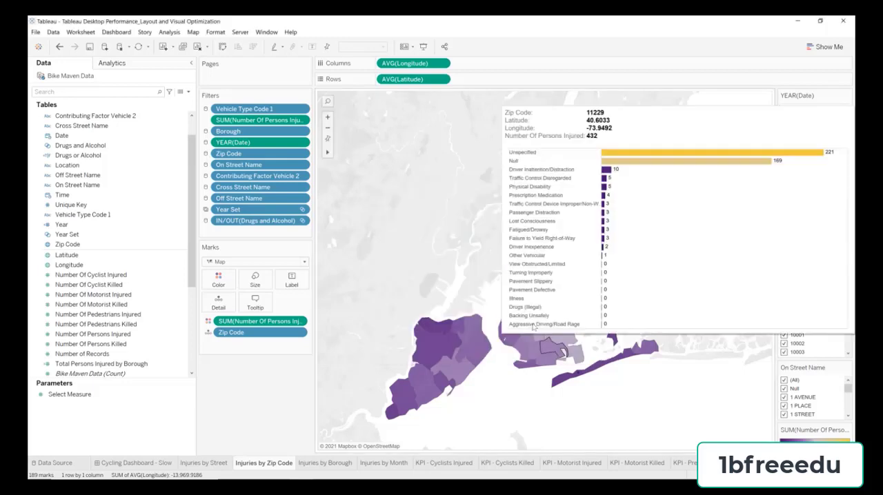
pyautogui.moveTo(533, 328)
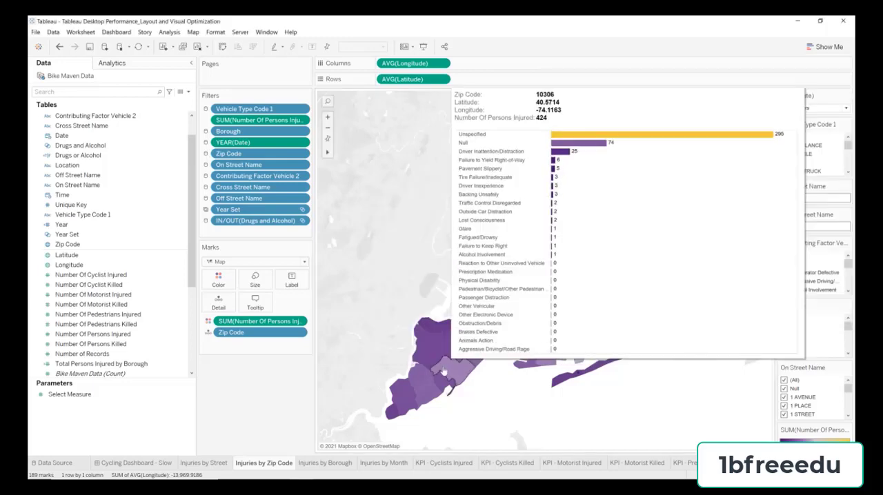
pyautogui.moveTo(419, 352)
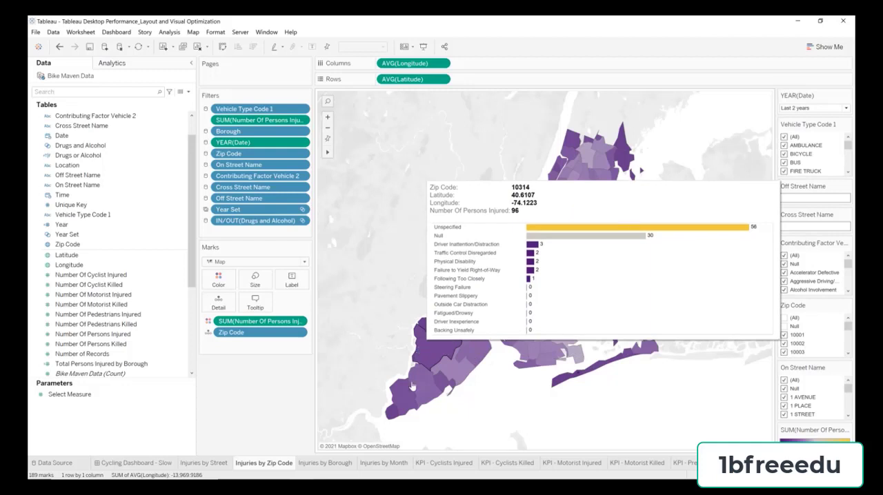
pyautogui.moveTo(411, 390)
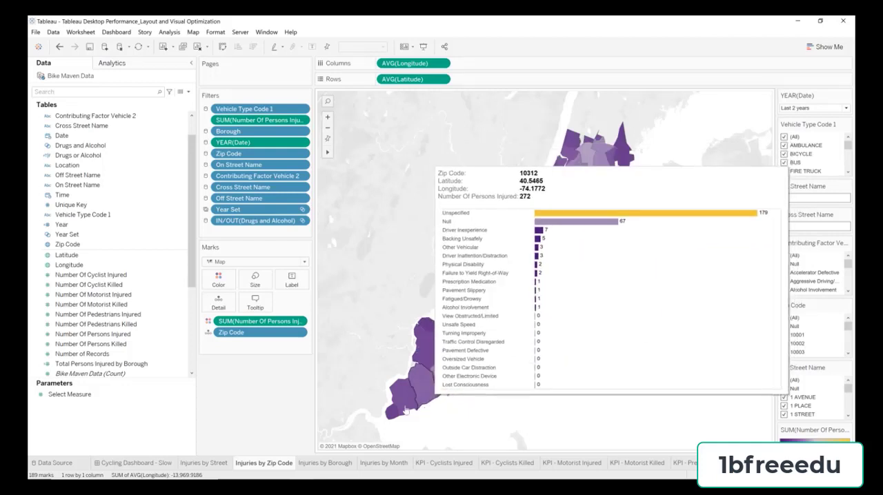
pyautogui.moveTo(394, 414)
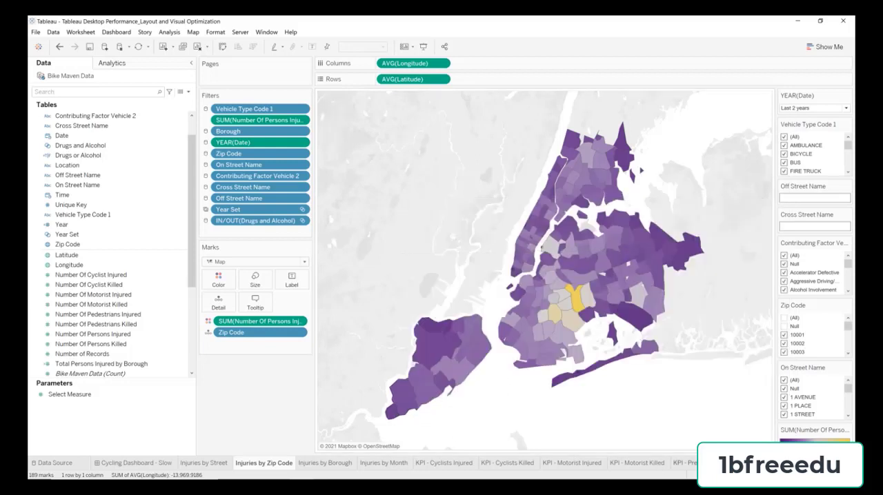
# Step: On the Viz In Tooltip worksheet, add a filter keeping only contributing factors whose sum of Number Of Persons Injured is at least 1
pyautogui.click(811, 475)
pyautogui.click(604, 463)
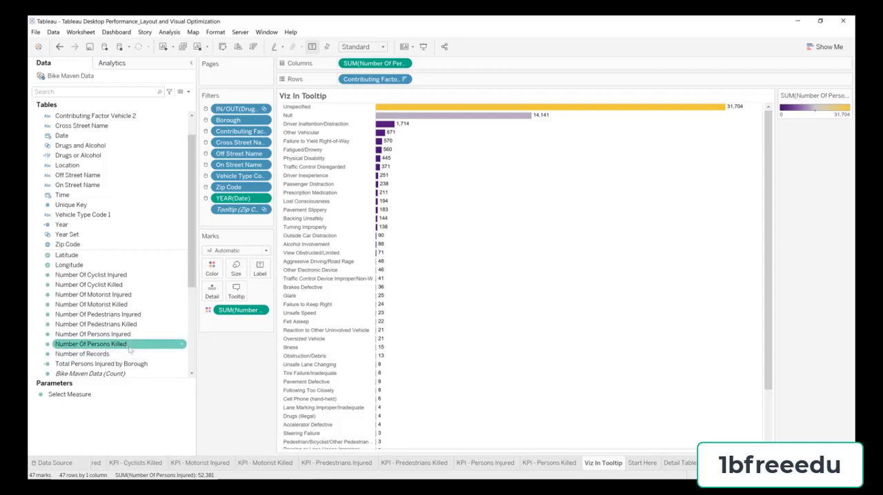
pyautogui.moveTo(125, 343); pyautogui.dragTo(231, 222)
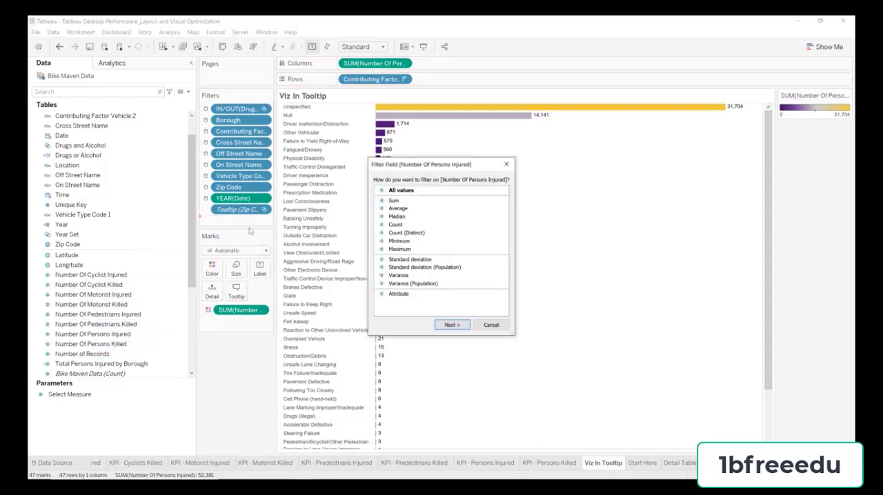
pyautogui.doubleClick(401, 201)
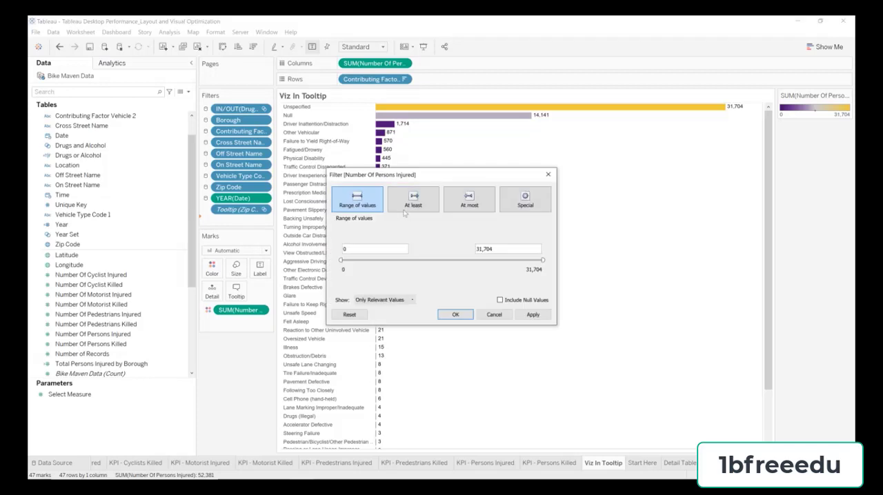
pyautogui.click(411, 202)
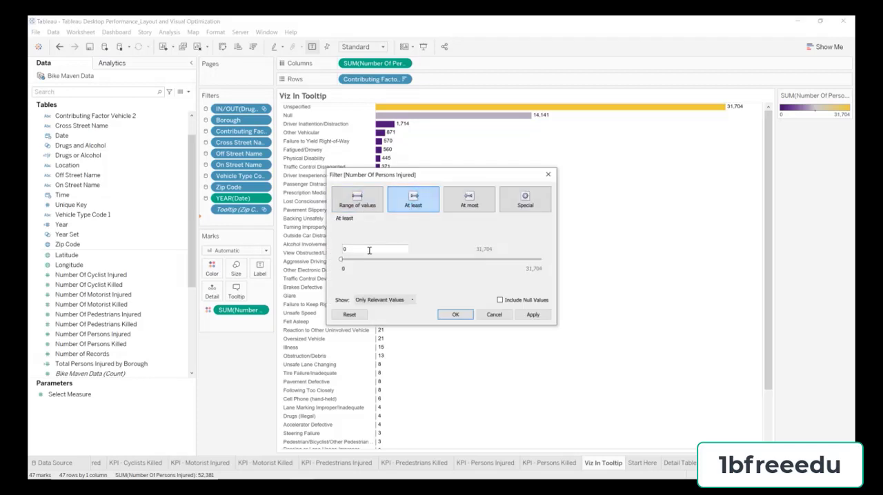
pyautogui.doubleClick(368, 249)
pyautogui.write('1')
pyautogui.click(455, 316)
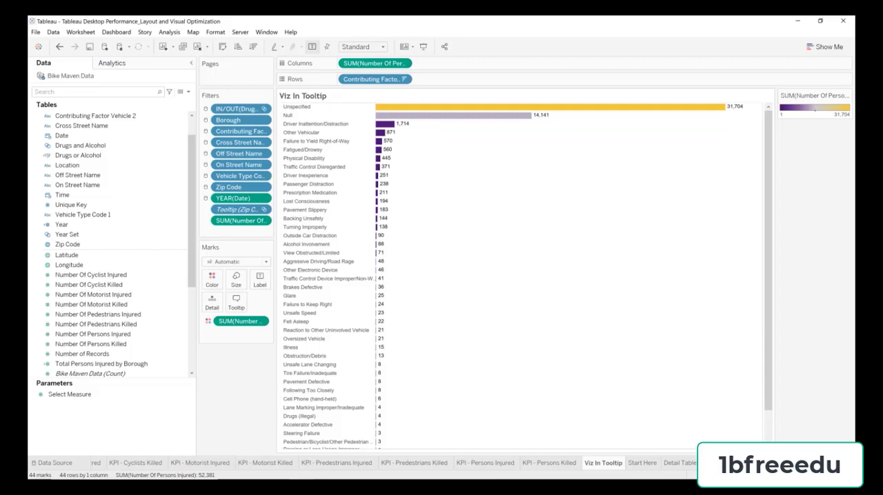
# Step: Return to the Cycling Dashboard - Slow dashboard and inspect the bar chart tooltip on the Injuries by Zip Code map
pyautogui.click(799, 476)
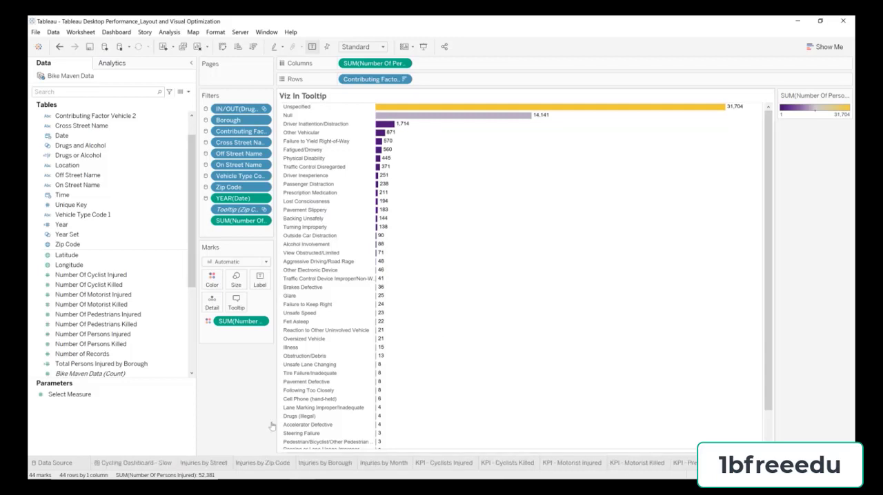
pyautogui.click(134, 463)
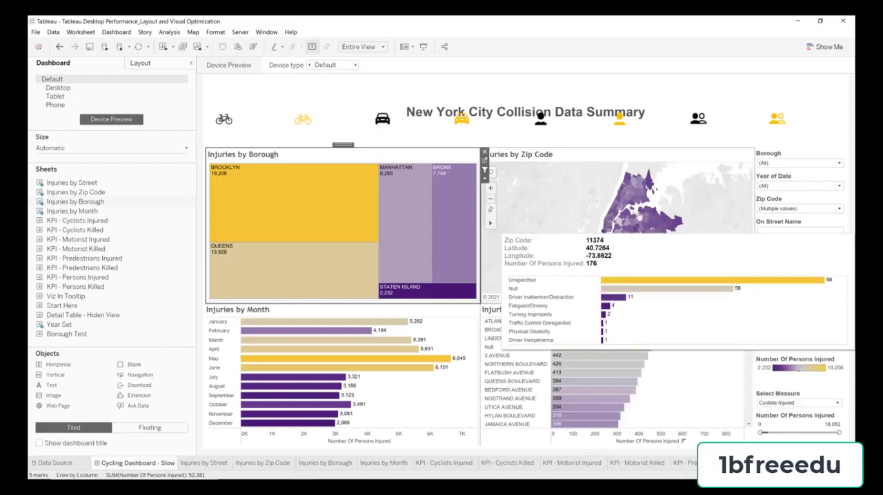
pyautogui.click(561, 178)
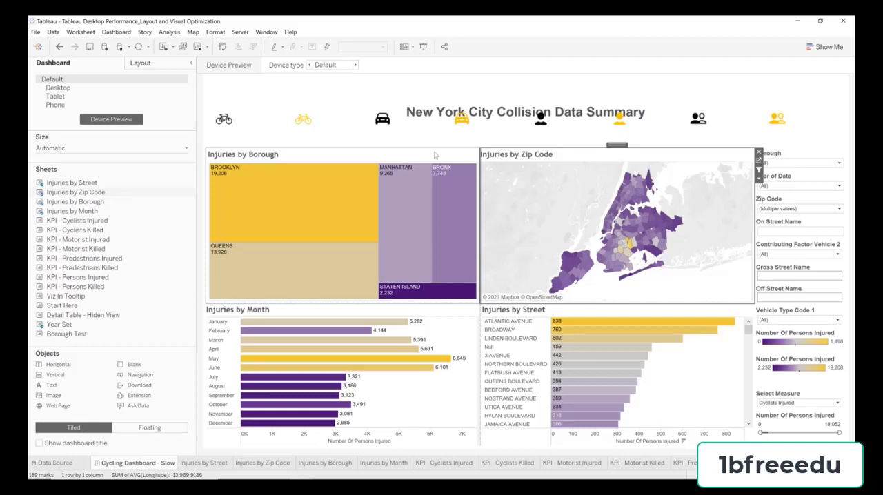
# Step: Open the blank Start Here worksheet
pyautogui.click(814, 475)
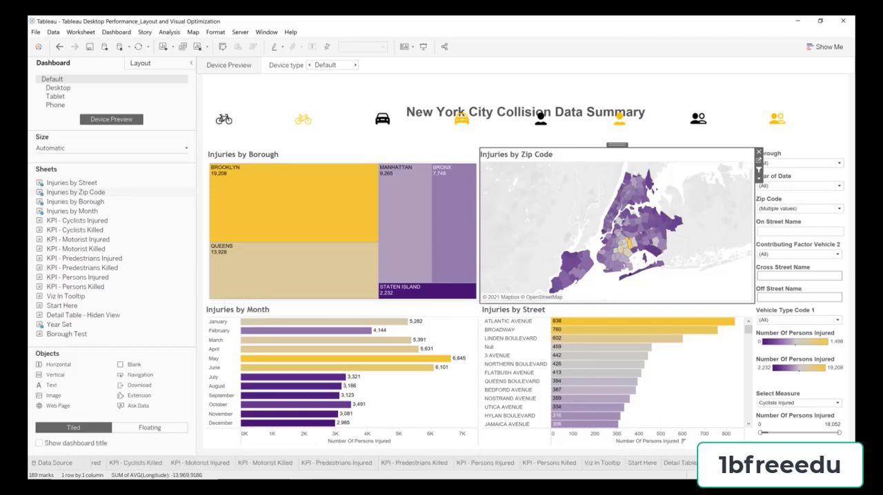
pyautogui.click(639, 465)
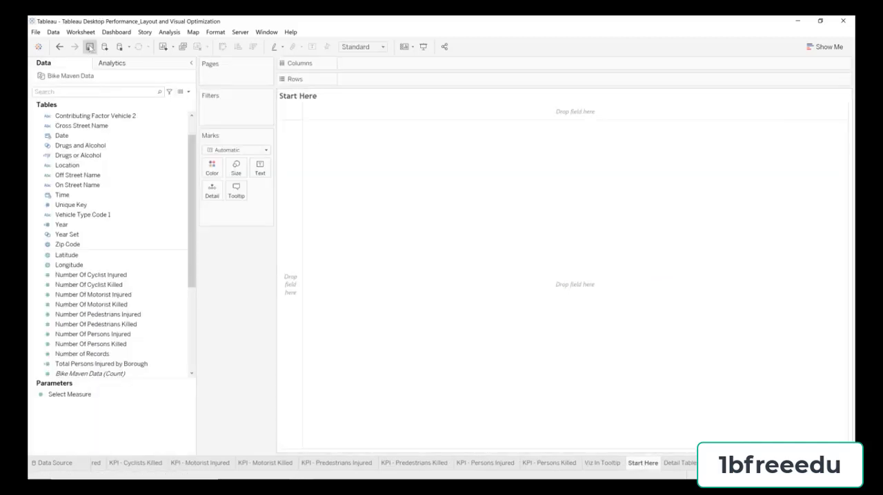
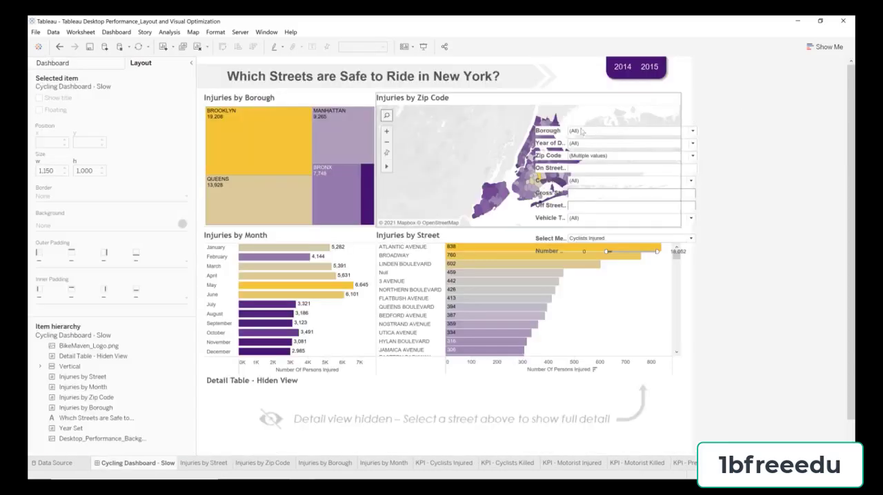
# Step: Give the floating Vertical container holding the dashboard filters a solid white background
pyautogui.click(555, 133)
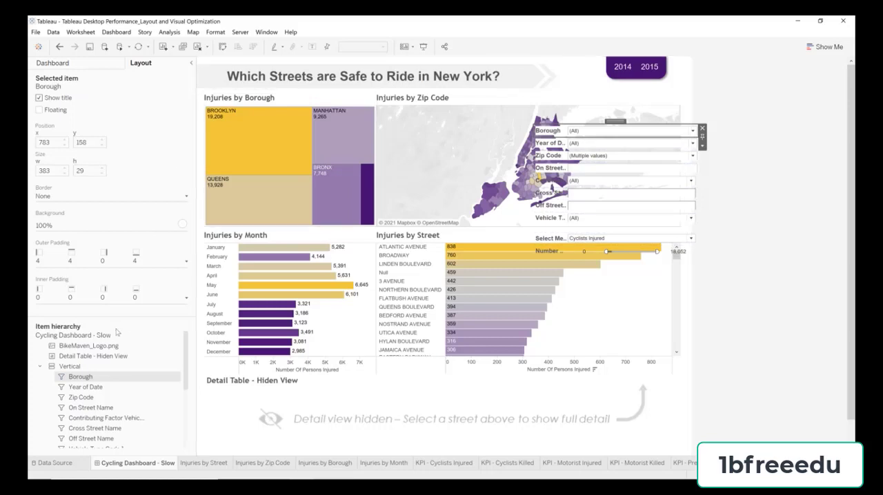
pyautogui.click(70, 366)
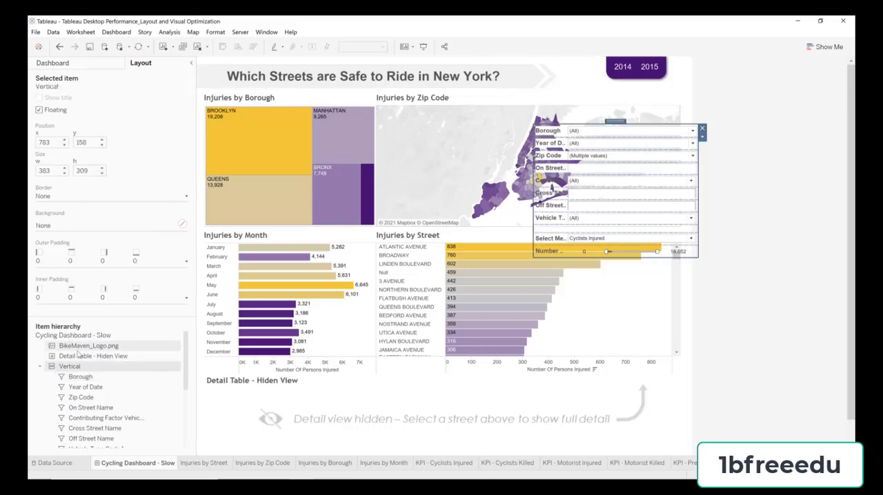
pyautogui.click(74, 231)
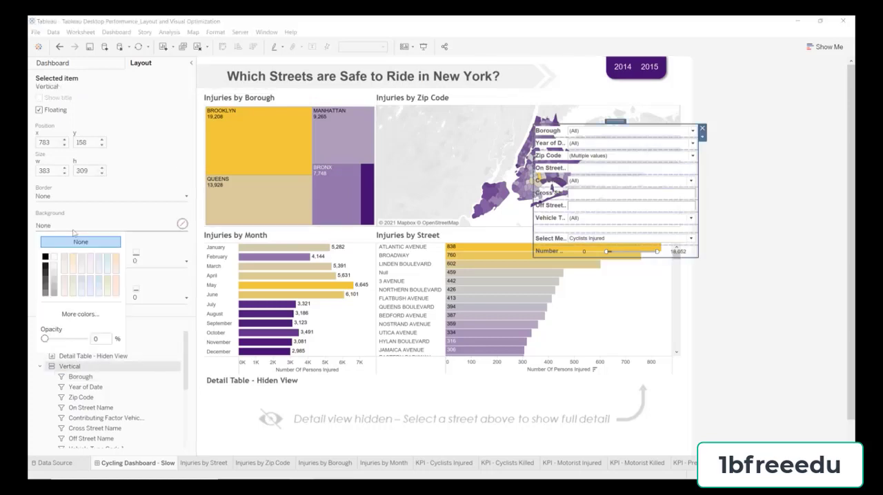
pyautogui.click(54, 258)
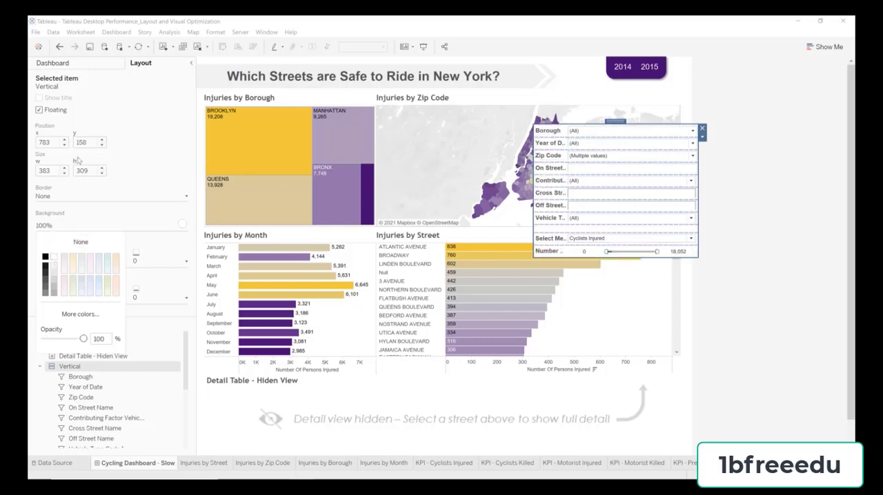
# Step: Set the Vertical filter container's position to x 773, y 68 and its size to width 269, height 472
pyautogui.click(53, 141)
pyautogui.click(53, 141)
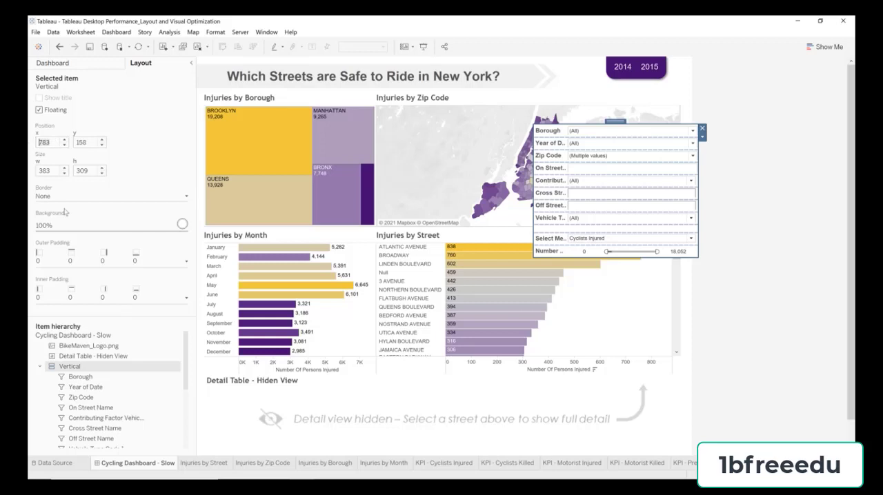
pyautogui.write('773')
pyautogui.press('Tab')
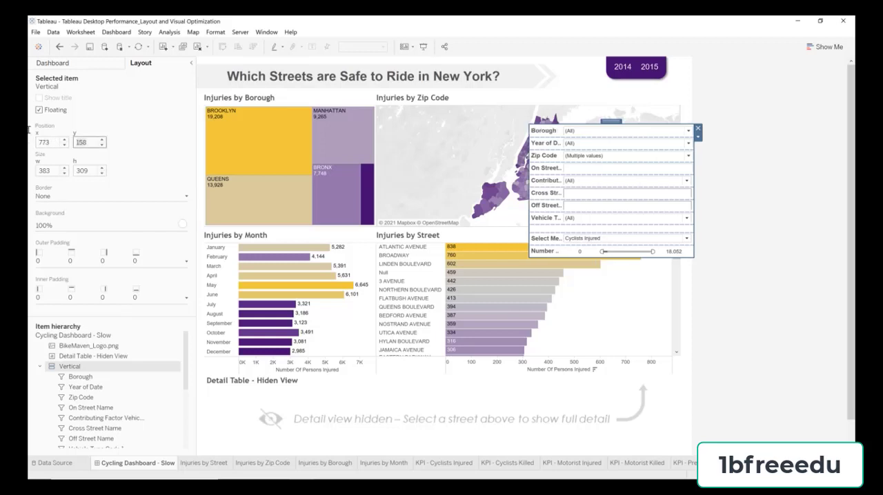
pyautogui.write('68')
pyautogui.press('Tab')
pyautogui.write('269')
pyautogui.press('Tab')
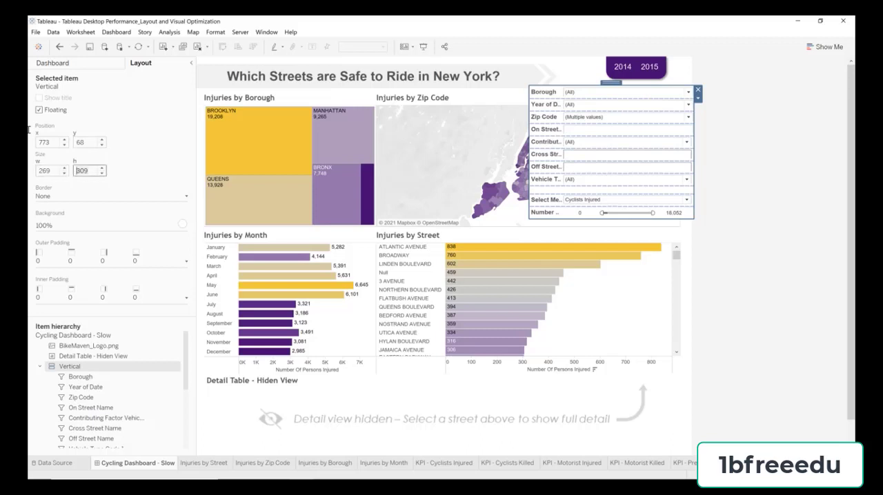
pyautogui.write('472')
pyautogui.press('Return')
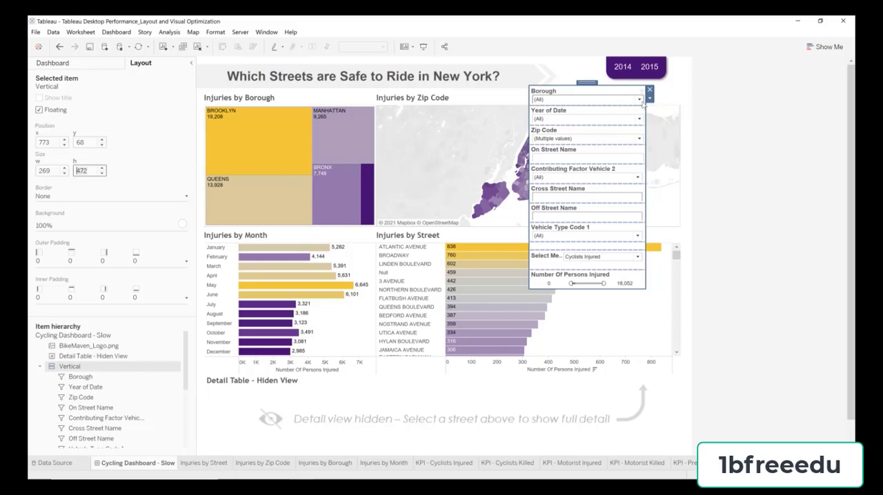
# Step: Add a Show/Hide button to the filter container and move it next to the dashboard title
pyautogui.click(649, 99)
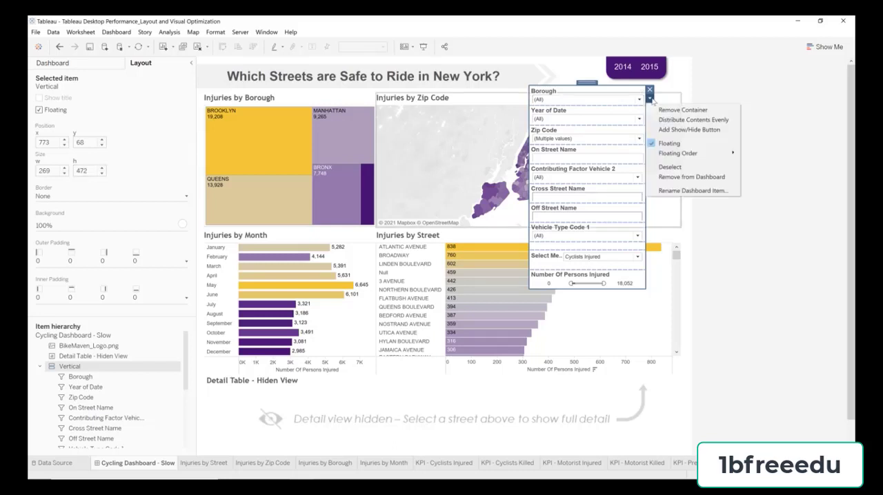
pyautogui.click(690, 129)
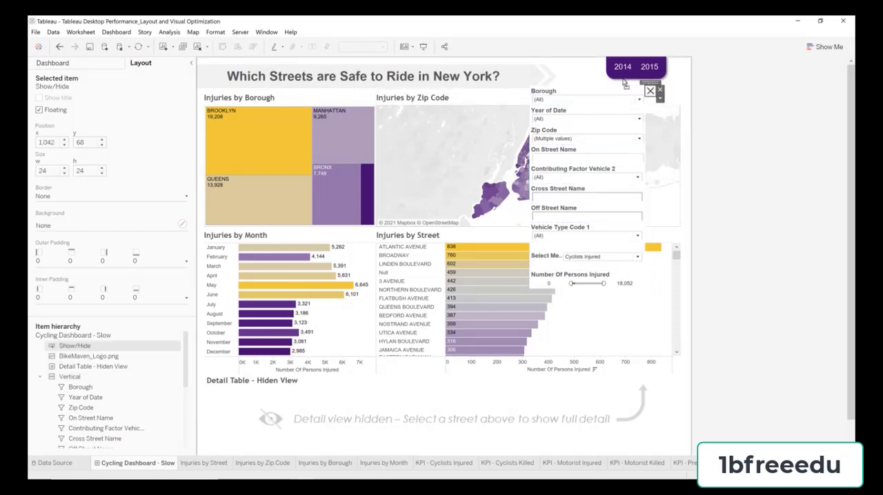
pyautogui.moveTo(535, 69); pyautogui.dragTo(514, 77)
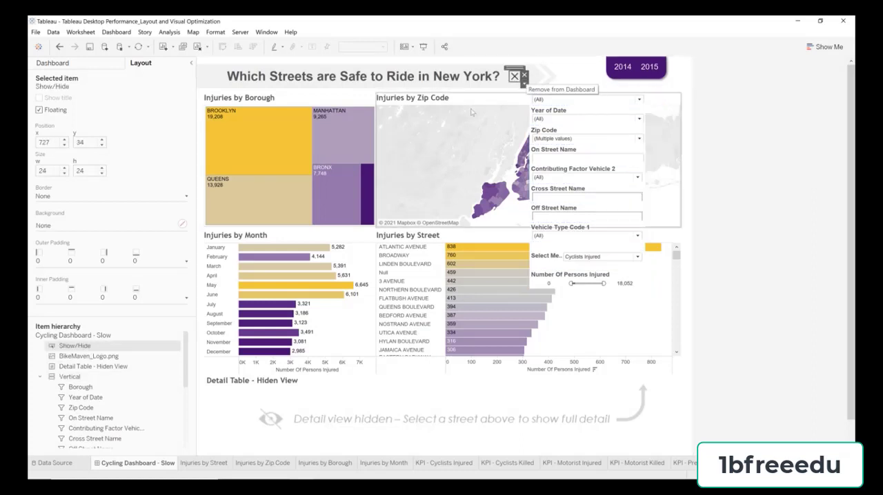
# Step: Set the Show/Hide button's position to x 760, y 26 and its size to width 22, height 20
pyautogui.moveTo(357, 149)
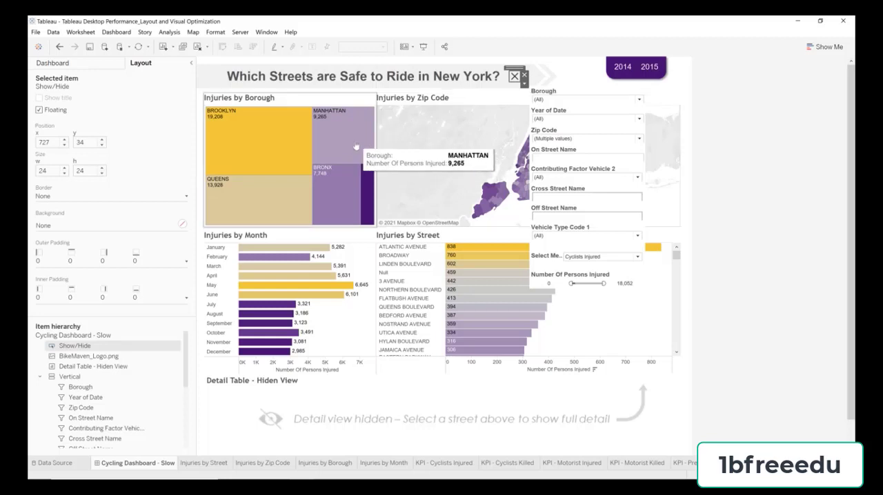
pyautogui.moveTo(55, 141); pyautogui.dragTo(29, 141)
pyautogui.write('760')
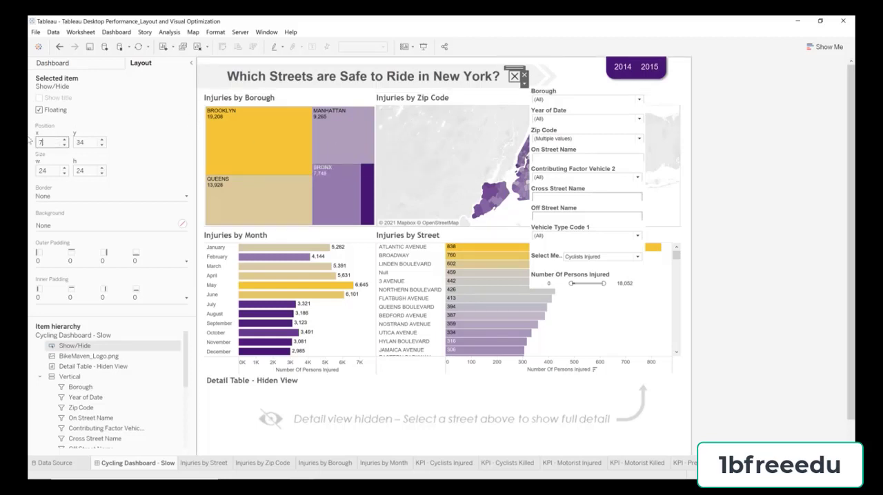
pyautogui.press('Tab')
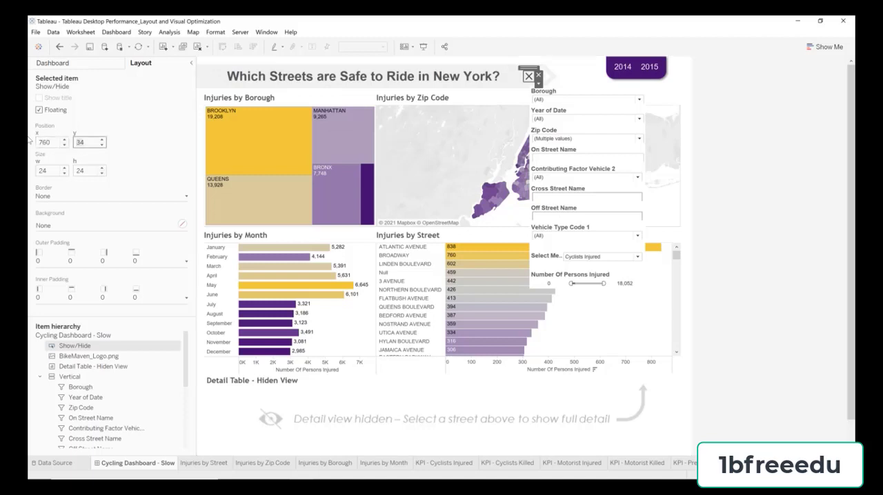
pyautogui.write('26')
pyautogui.press('Tab')
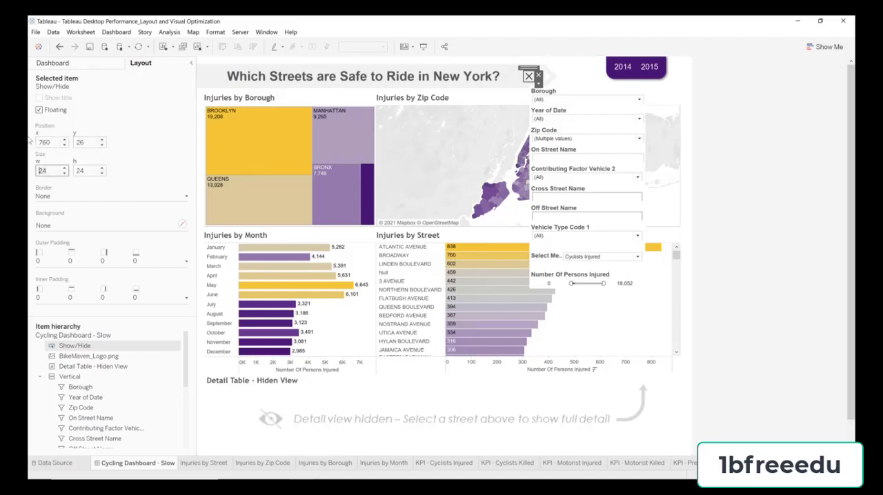
pyautogui.write('22')
pyautogui.press('Tab')
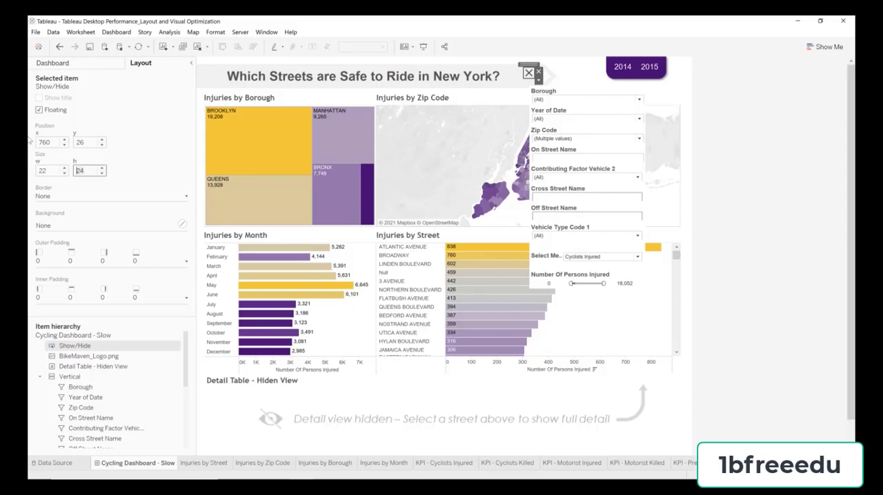
pyautogui.press('Return')
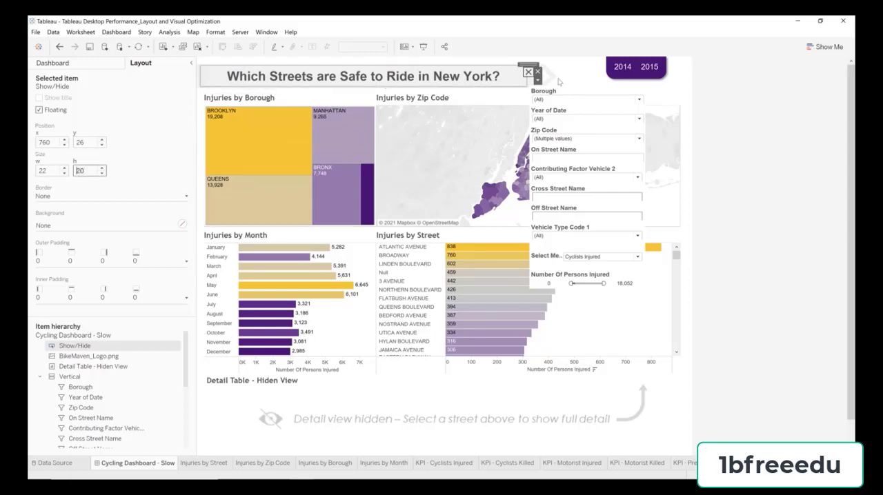
# Step: Edit the Show/Hide button to use the Filter_Shown_icon image for its Item Shown state
pyautogui.click(538, 80)
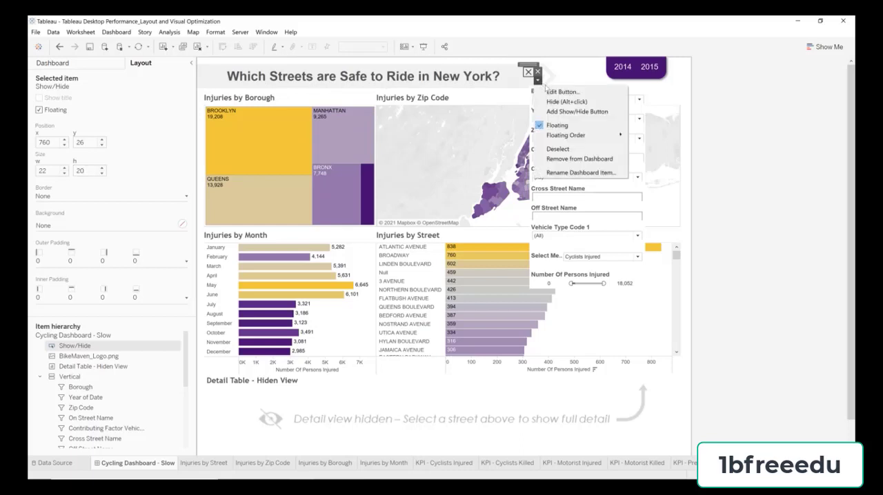
pyautogui.click(560, 91)
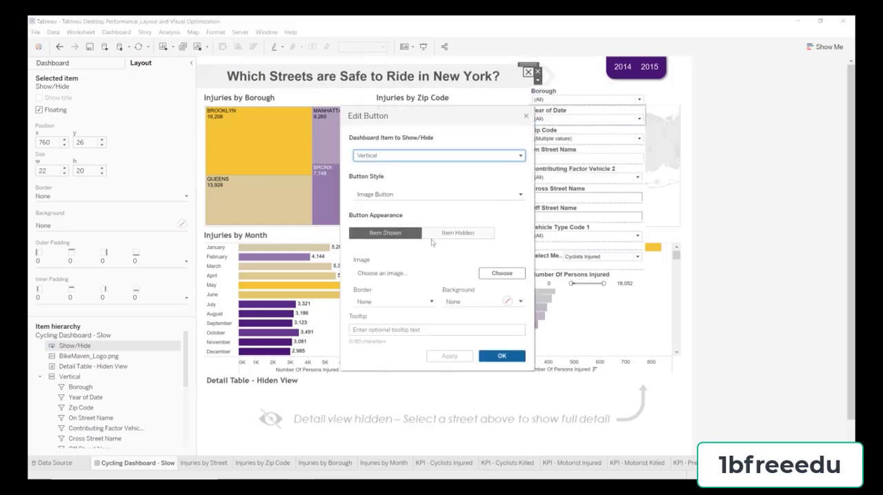
pyautogui.click(500, 273)
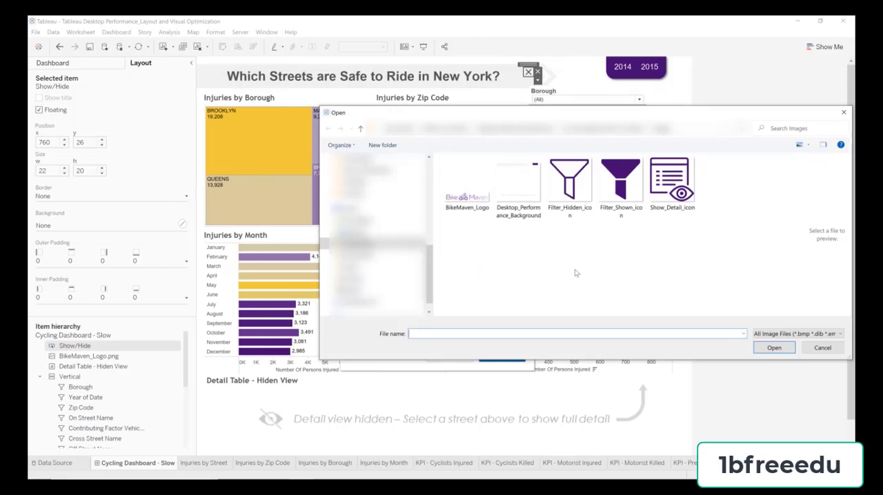
pyautogui.click(621, 183)
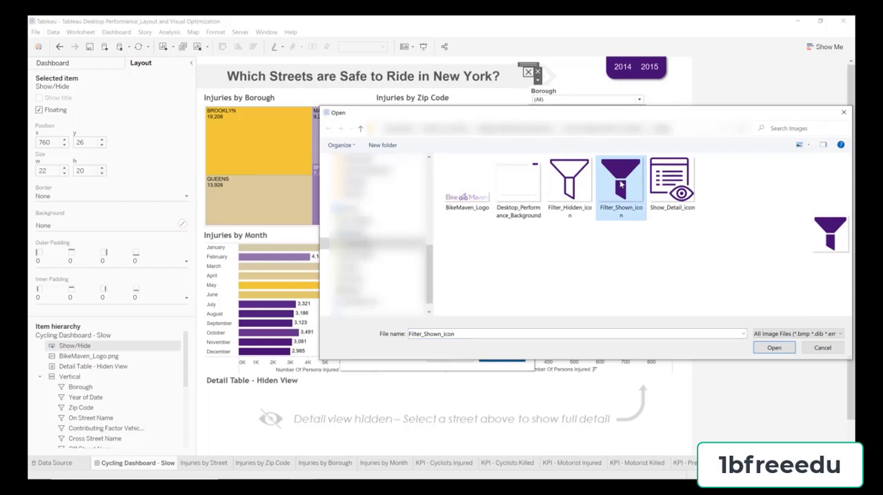
pyautogui.click(773, 347)
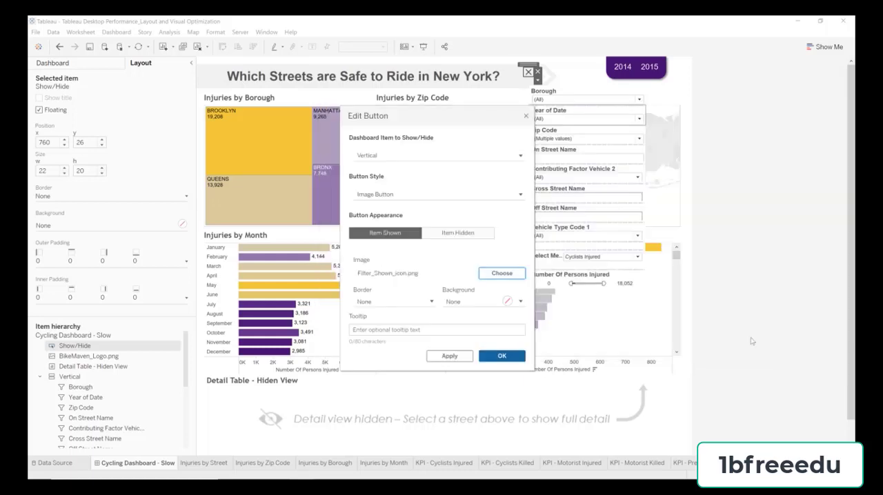
# Step: For the button's Item Hidden state, use the Filter_Hidden_icon image and the tooltip "Show Filters"
pyautogui.click(478, 233)
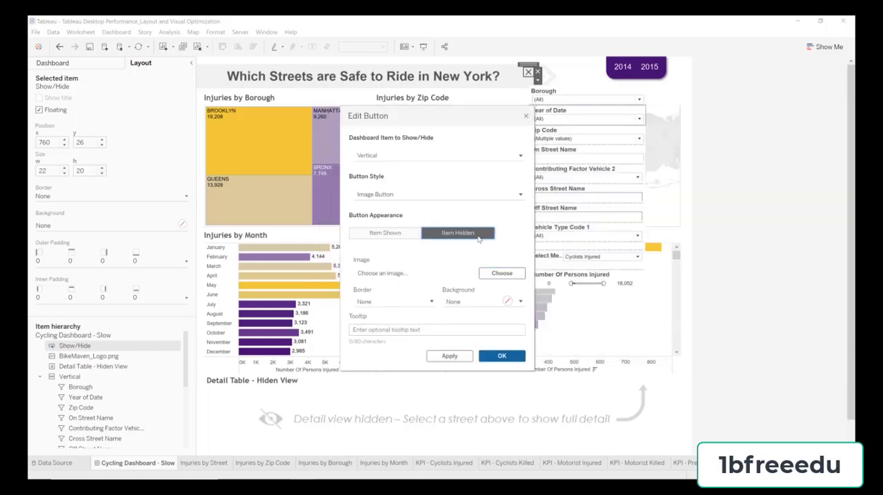
pyautogui.click(502, 274)
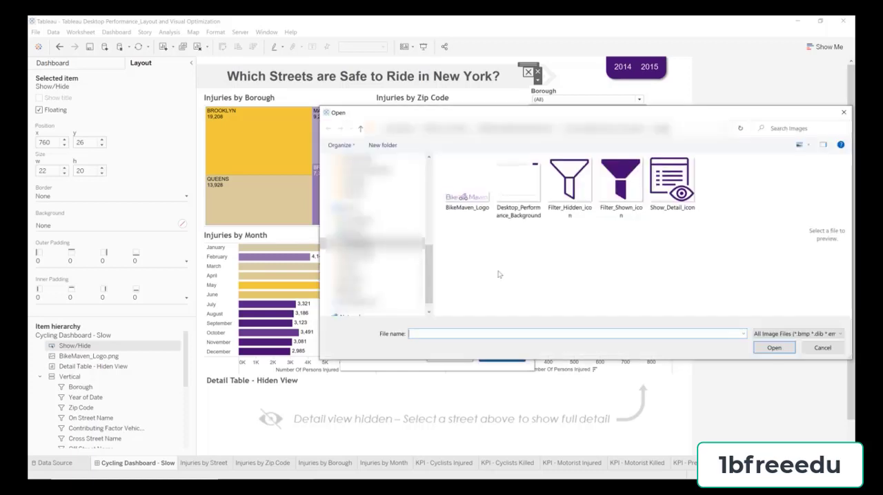
pyautogui.click(580, 188)
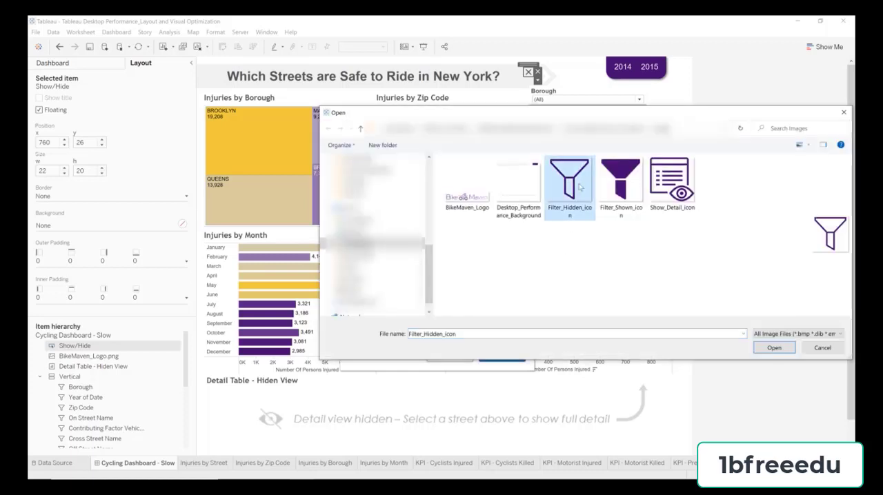
pyautogui.click(760, 344)
pyautogui.click(431, 331)
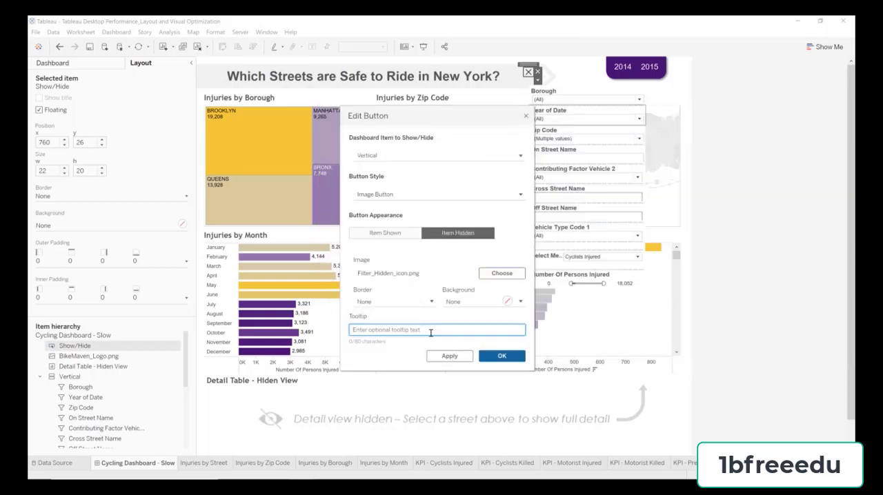
pyautogui.write('Show Filters')
# Step: Set the tooltip of the button's Item Shown state to "Hide Filters" and apply the button settings
pyautogui.click(399, 232)
pyautogui.click(390, 329)
pyautogui.write('Hide Filters')
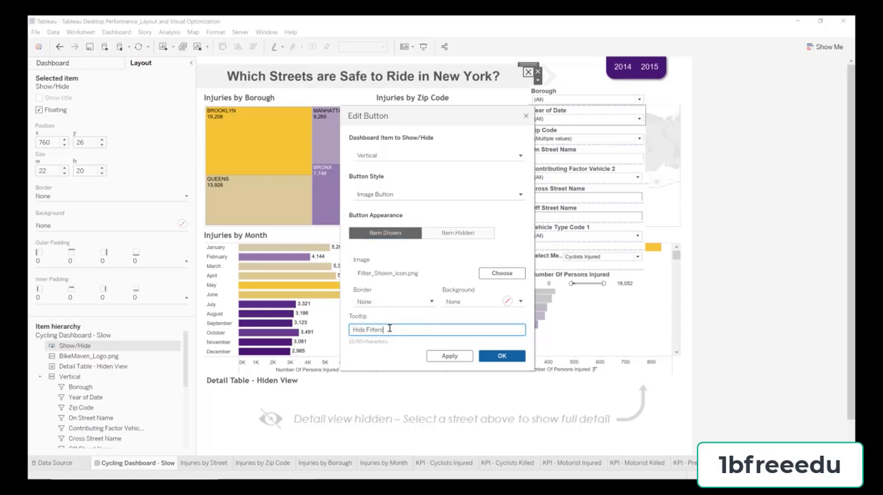
pyautogui.click(519, 357)
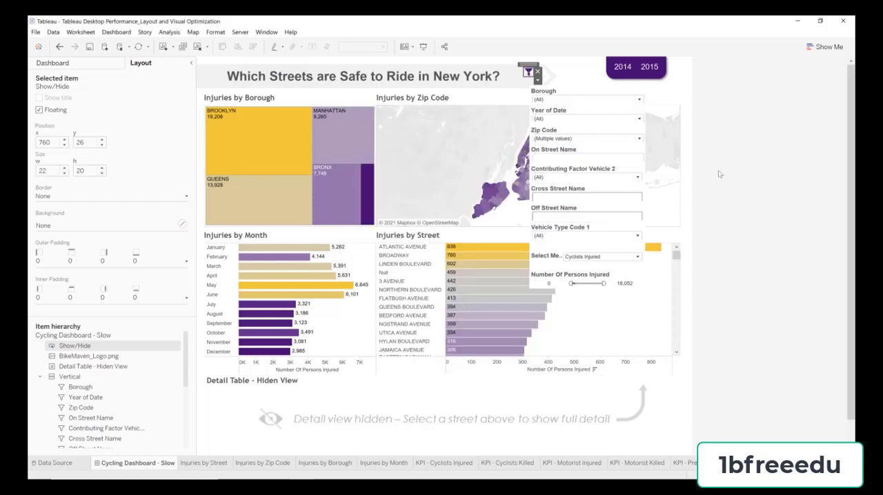
# Step: Try out the filter Show/Hide button beside the dashboard title
pyautogui.click(738, 141)
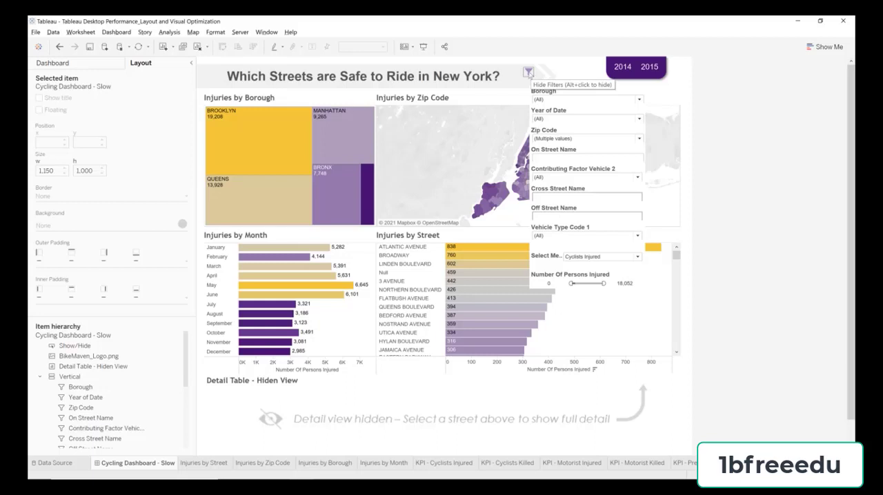
pyautogui.keyDown('alt'); pyautogui.click(527, 72); pyautogui.keyUp('alt')
pyautogui.keyDown('alt'); pyautogui.click(529, 73); pyautogui.keyUp('alt')
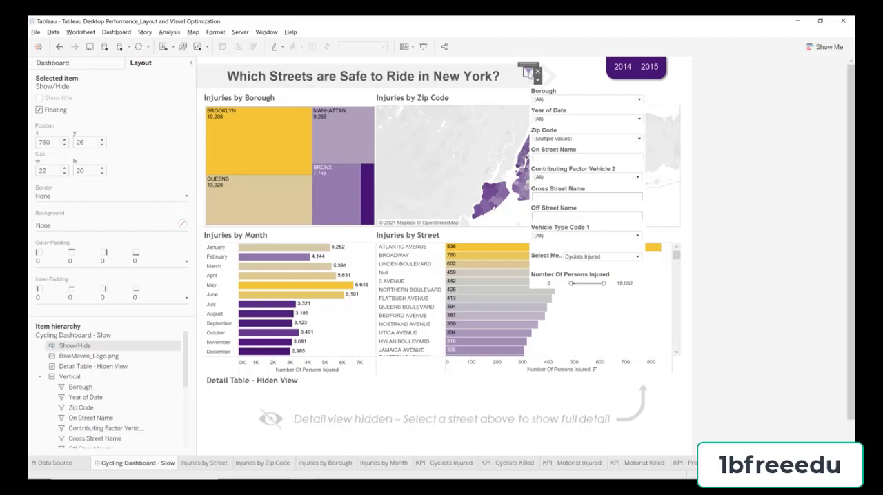
# Step: Set the Select Measure control's outer padding to 0 on all sides and remove the empty Quarter of Date legend above it
pyautogui.click(552, 263)
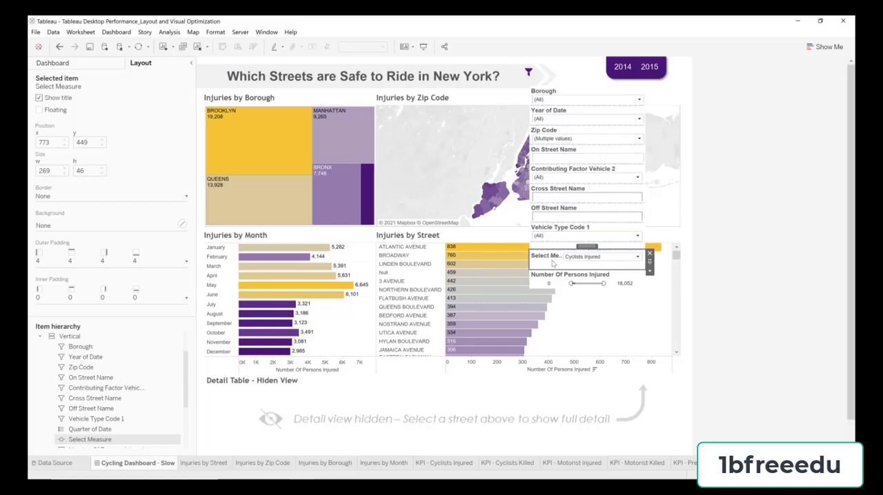
pyautogui.click(103, 260)
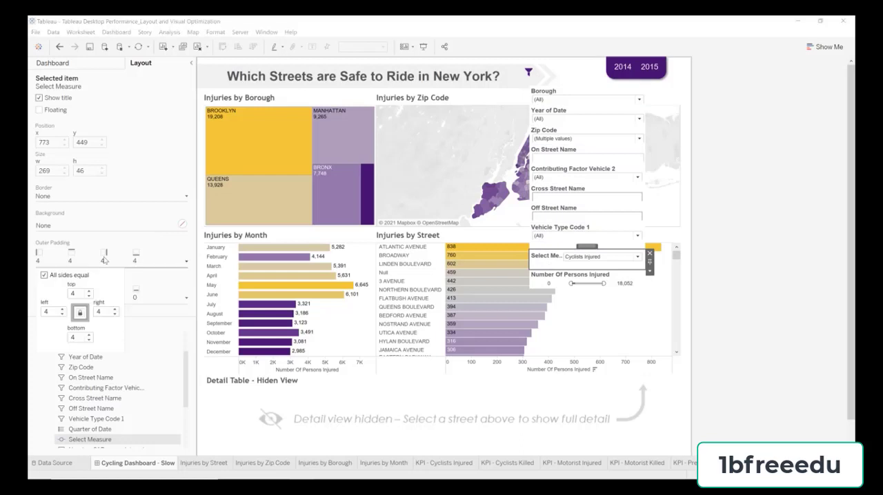
pyautogui.doubleClick(81, 293)
pyautogui.write('0')
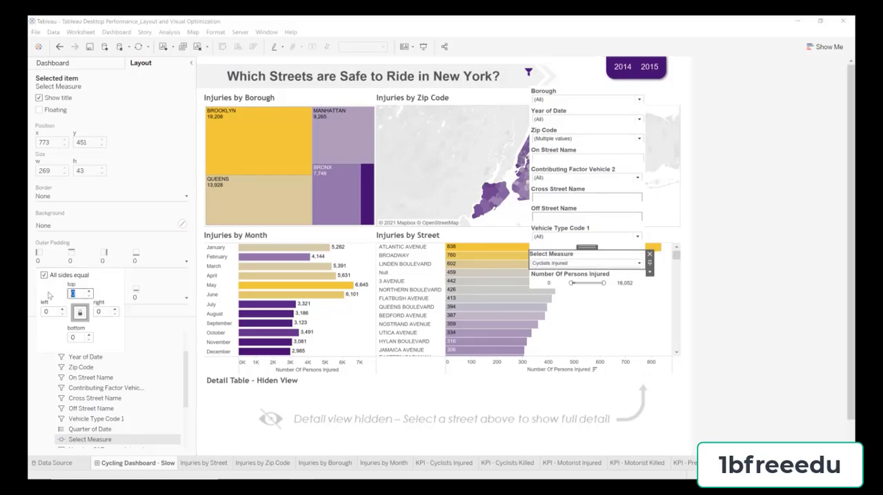
pyautogui.click(605, 248)
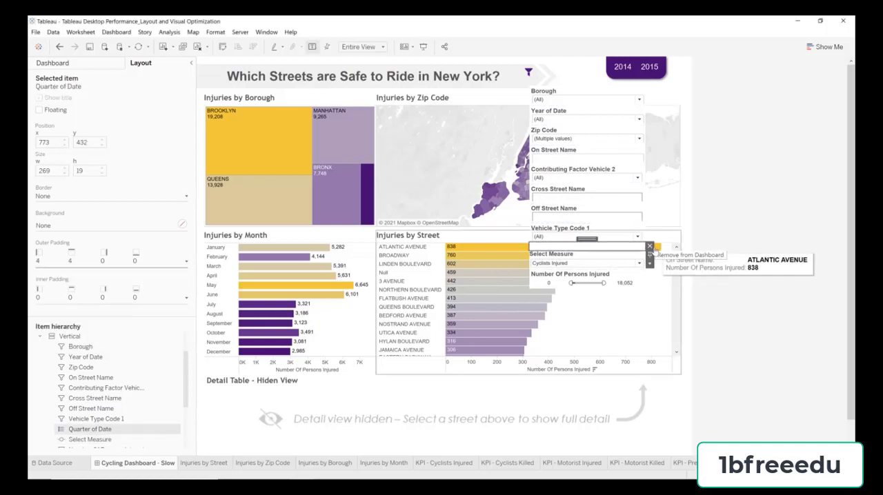
pyautogui.click(649, 246)
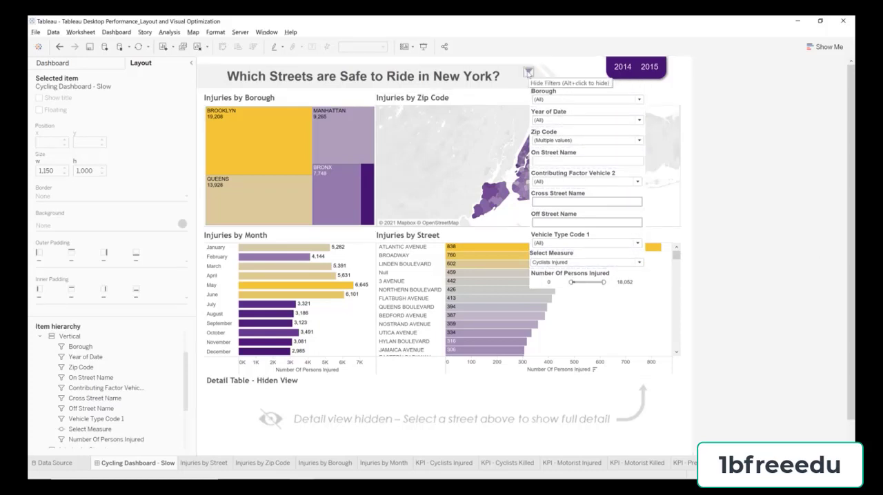
# Step: Hide the filter container using the Show/Hide button beside the dashboard title, and return to the dashboard's sheets and objects list
pyautogui.click(528, 72)
pyautogui.click(734, 134)
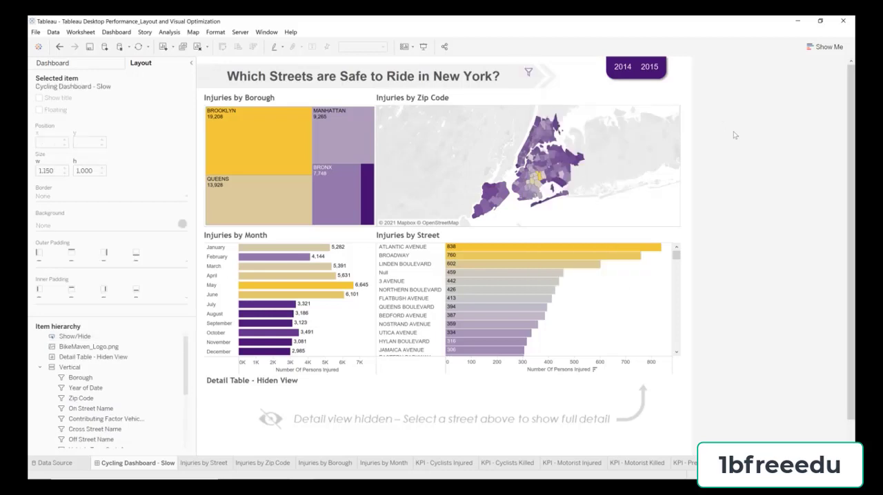
pyautogui.click(93, 65)
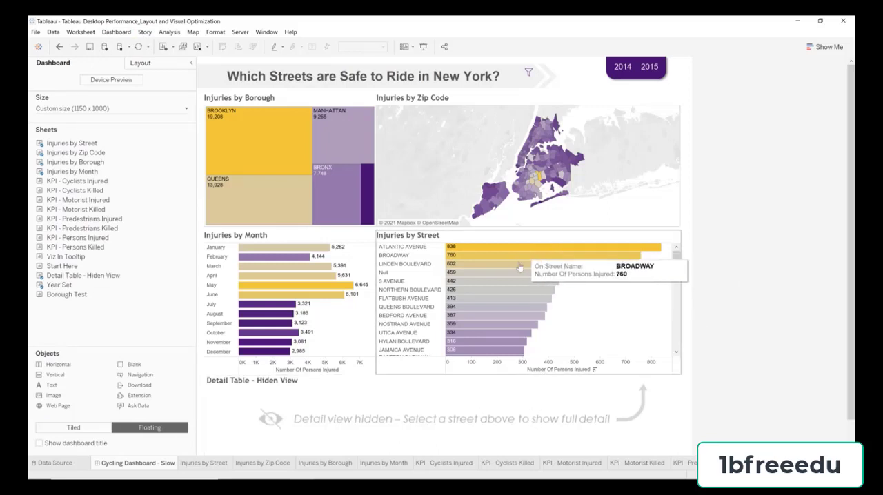
# Step: Review the settings of the Detail Action filter that links Injuries by Street to the Detail Table - Hiden View
pyautogui.click(117, 32)
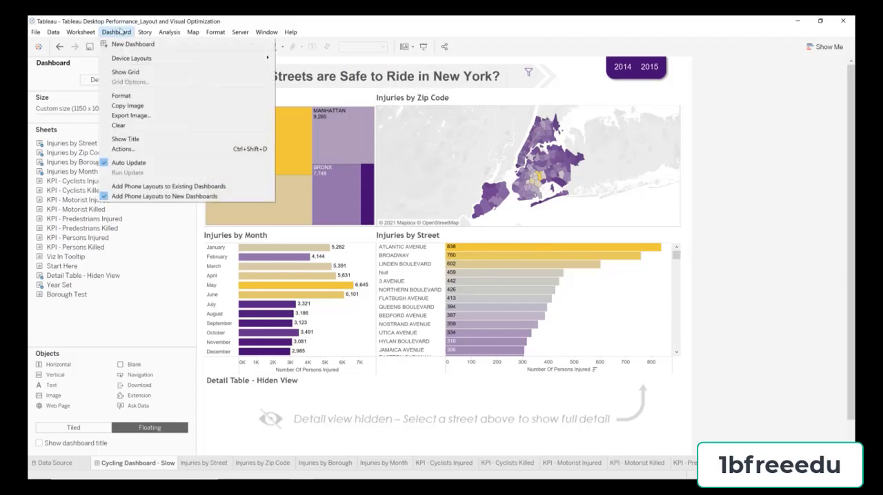
pyautogui.click(131, 149)
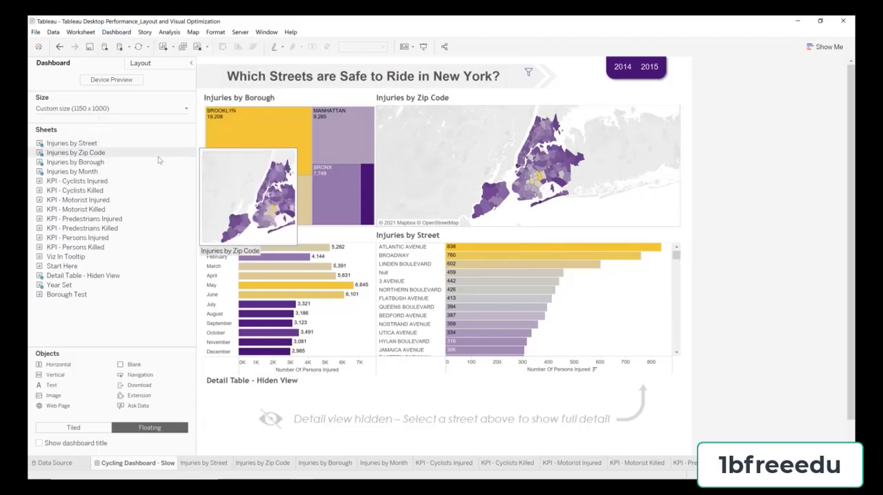
pyautogui.moveTo(623, 384); pyautogui.dragTo(634, 383)
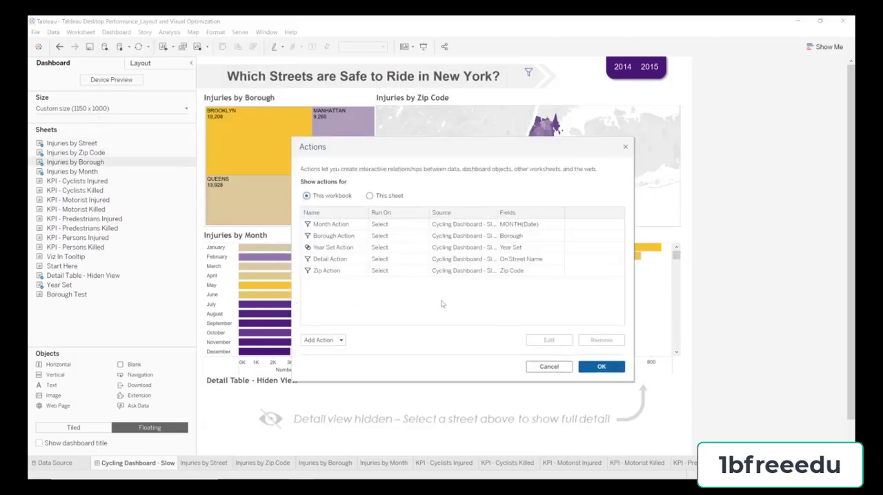
pyautogui.click(342, 262)
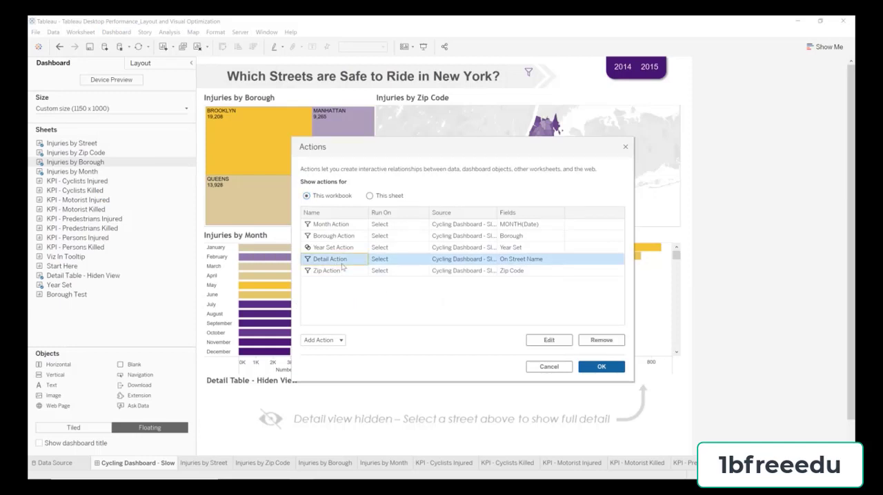
pyautogui.click(549, 340)
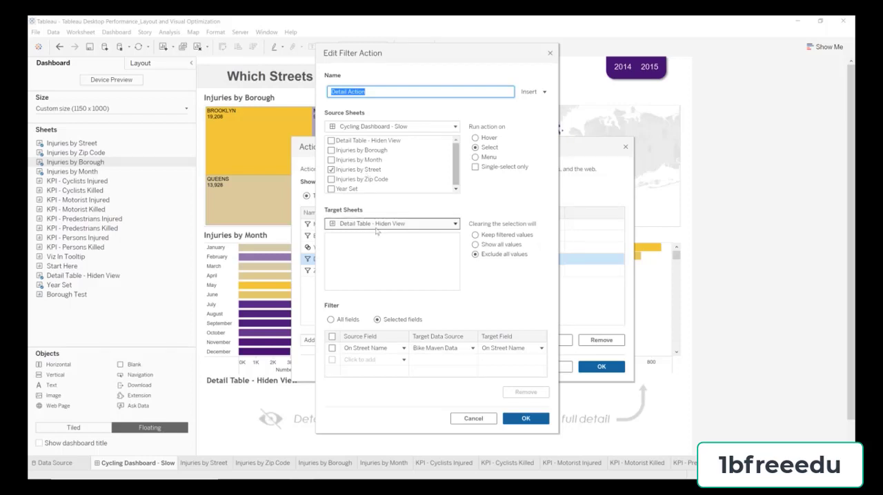
pyautogui.click(519, 420)
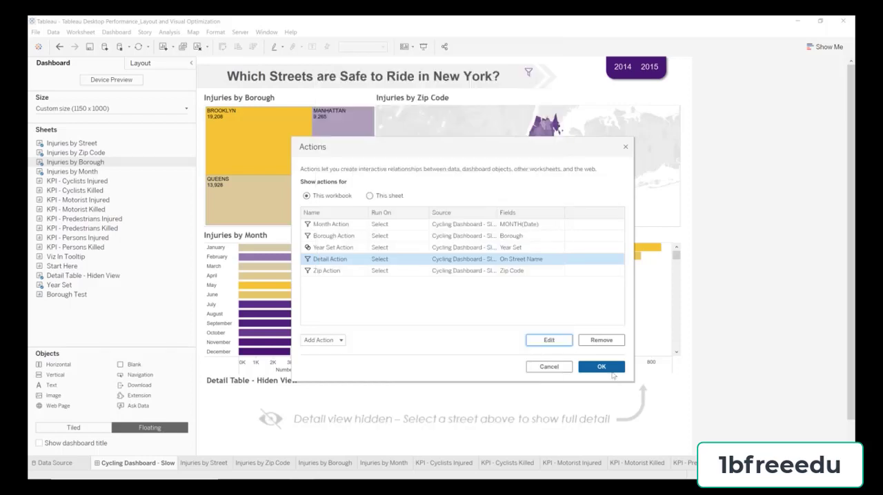
pyautogui.click(601, 366)
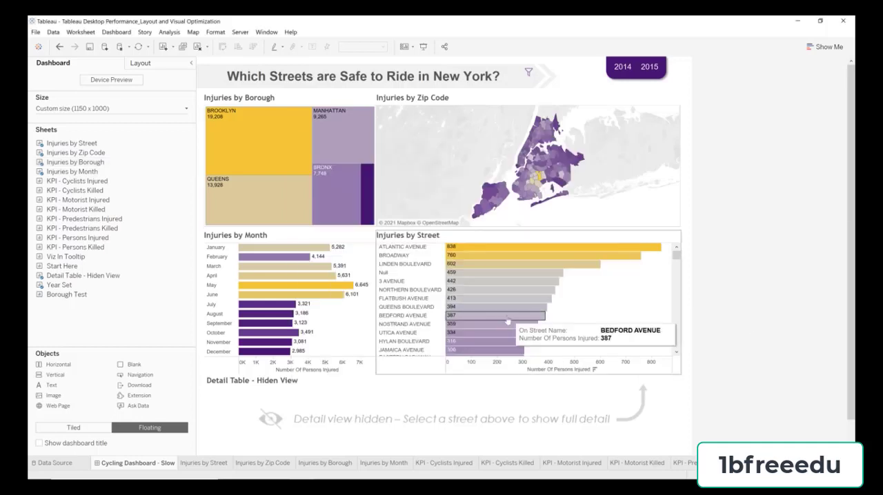
# Step: Test the hidden detail table by selecting Lexington Avenue in Injuries by Street and clearing the selection
pyautogui.scroll(-5, 600, 316)
pyautogui.scroll(-5, 601, 316)
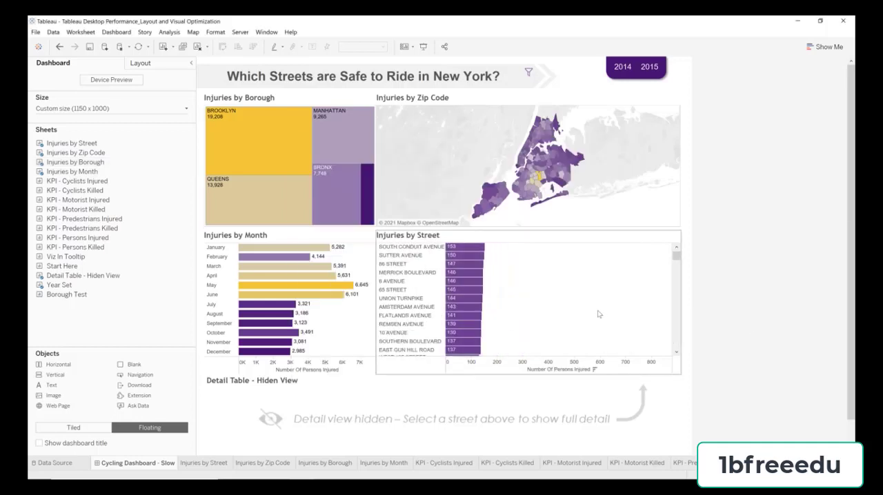
pyautogui.click(460, 300)
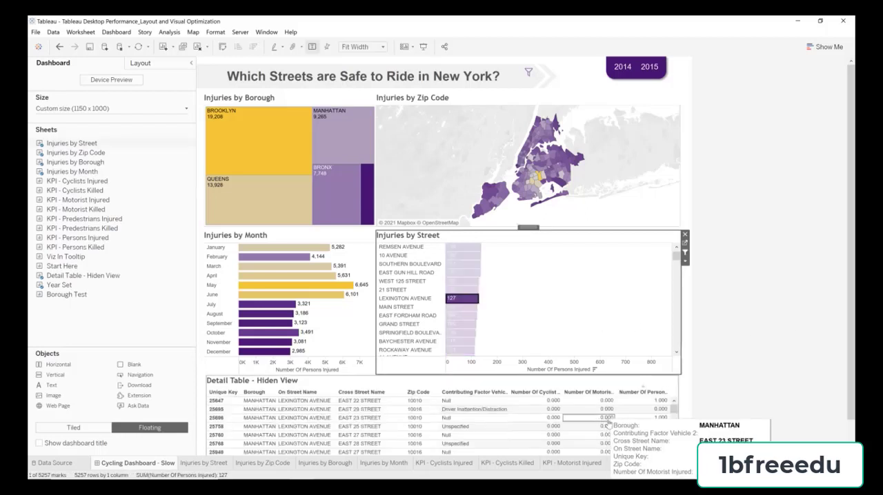
pyautogui.click(459, 306)
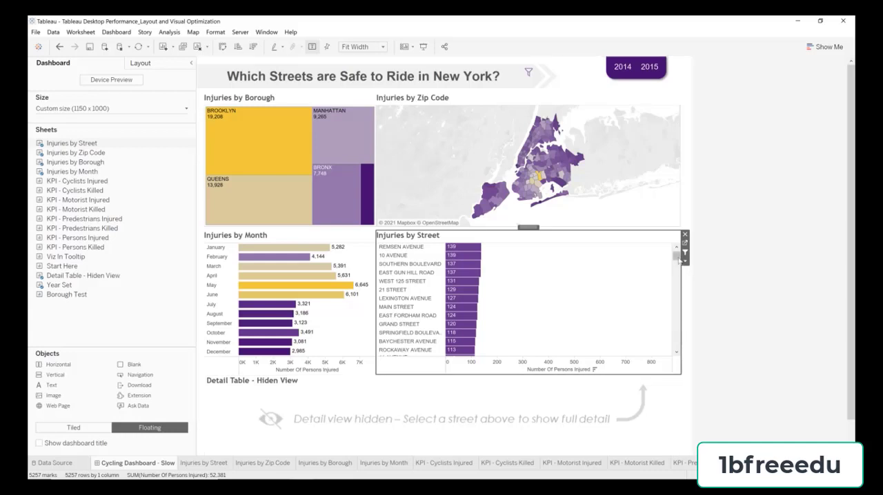
pyautogui.click(745, 286)
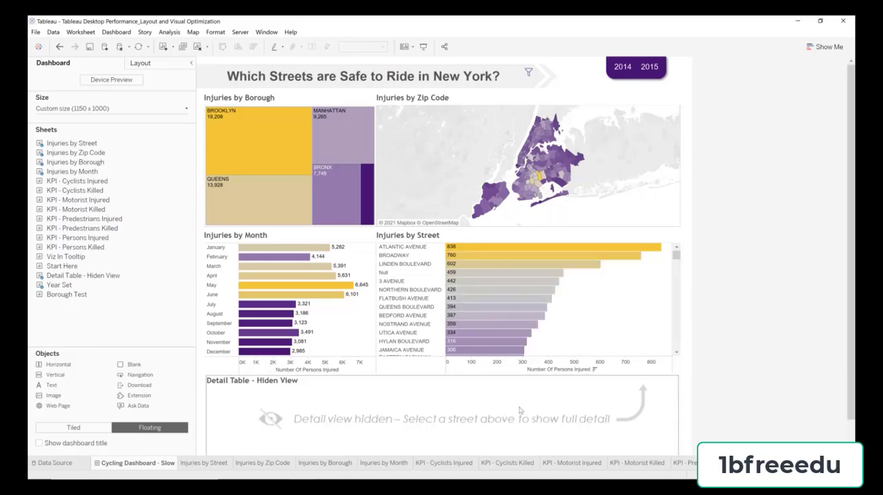
pyautogui.scroll(-1, 744, 316)
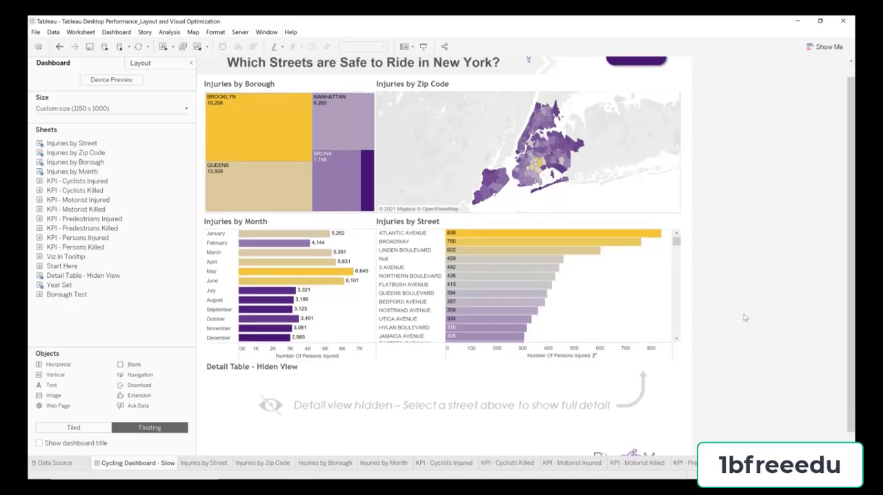
pyautogui.scroll(1, 744, 317)
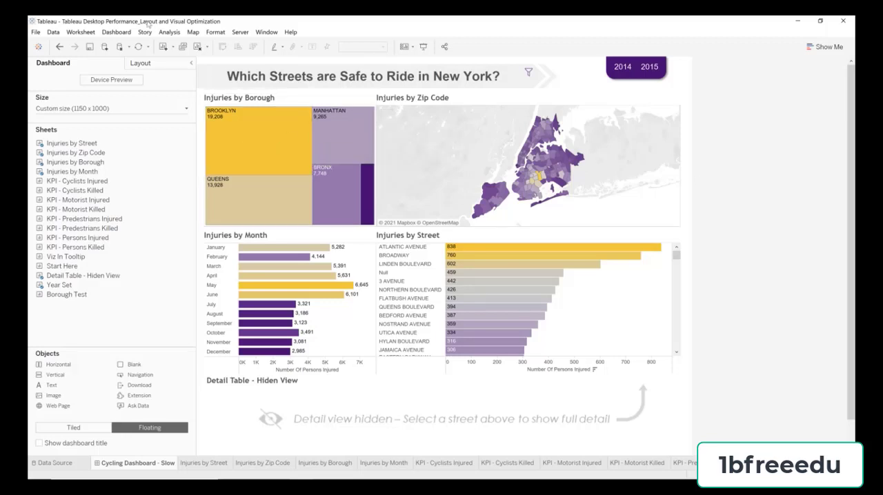
# Step: Set the workbook's default animation duration to 0.30 seconds (Fast), keep the Simultaneous style, and reset all sheets
pyautogui.click(214, 33)
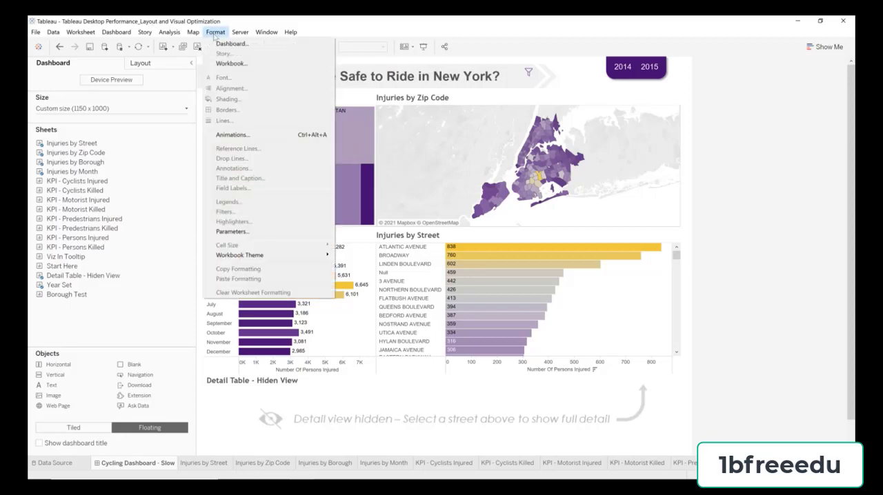
pyautogui.click(232, 134)
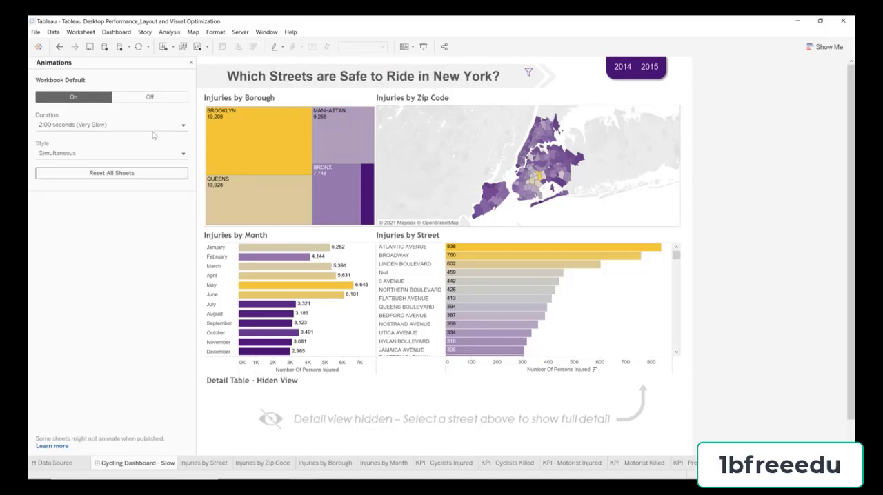
pyautogui.click(153, 127)
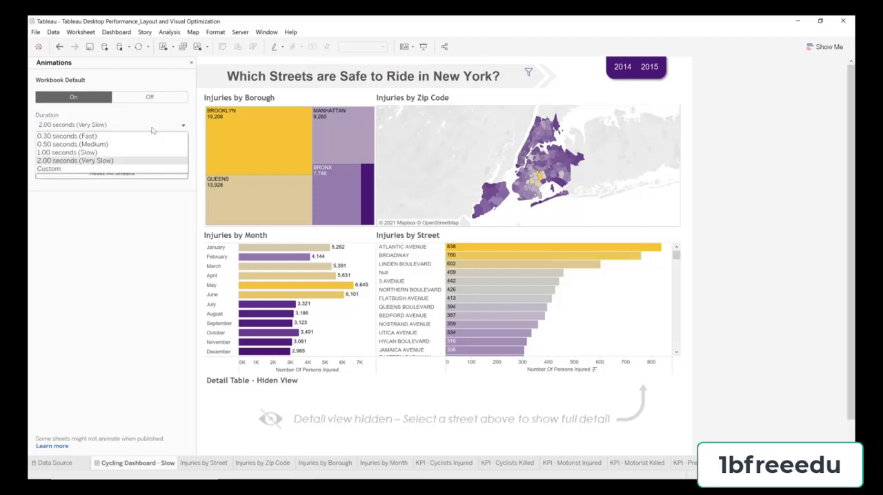
pyautogui.click(120, 137)
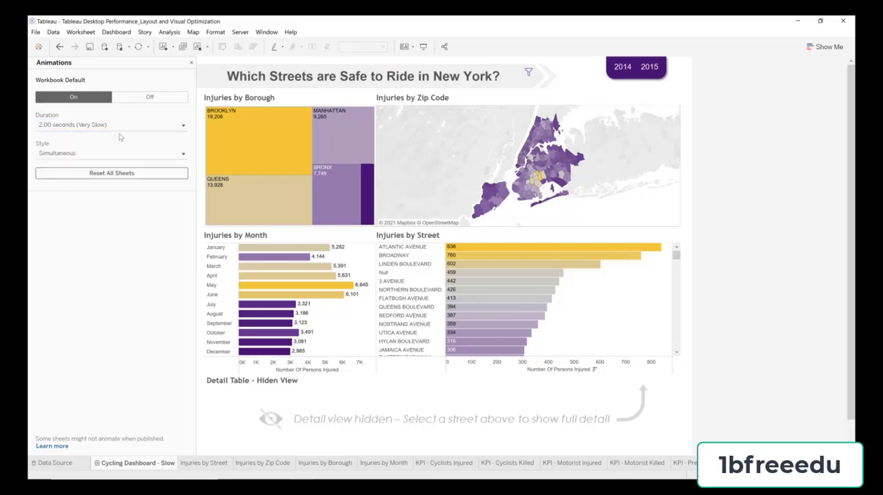
pyautogui.click(145, 173)
pyautogui.click(109, 155)
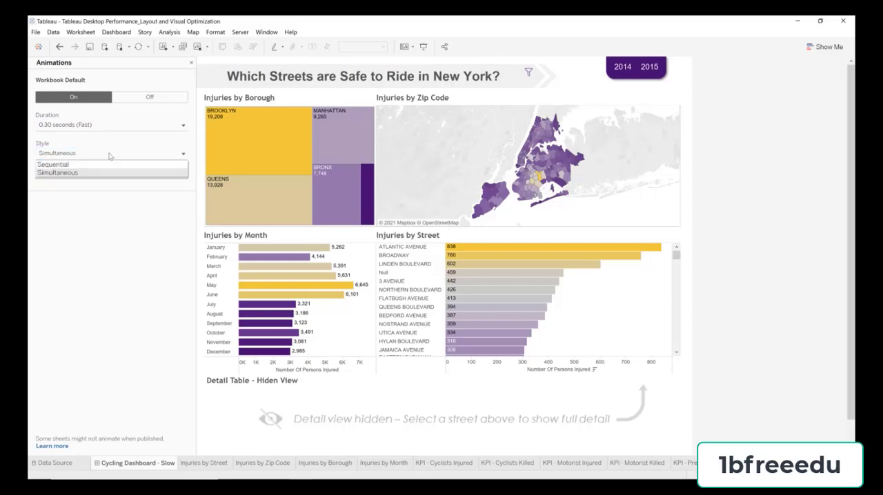
pyautogui.click(109, 154)
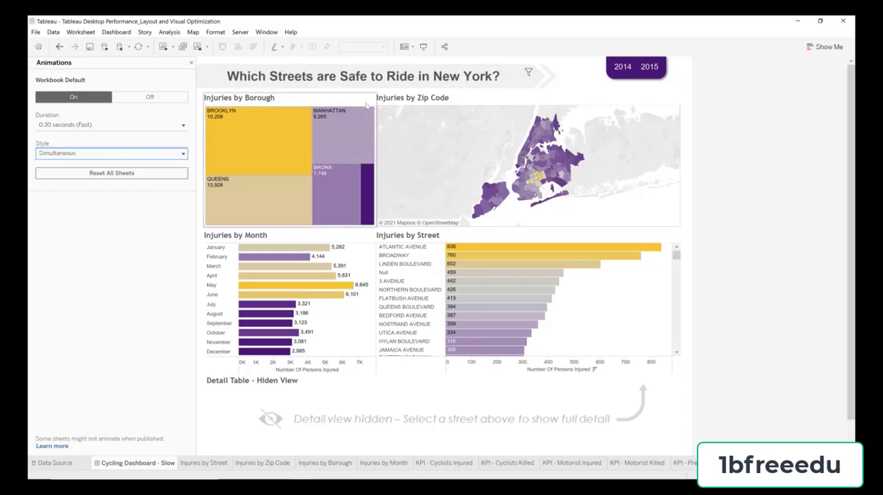
# Step: Test the faster animation by selecting Queens Boulevard and several months including May, March and January, and clear the selections
pyautogui.click(516, 307)
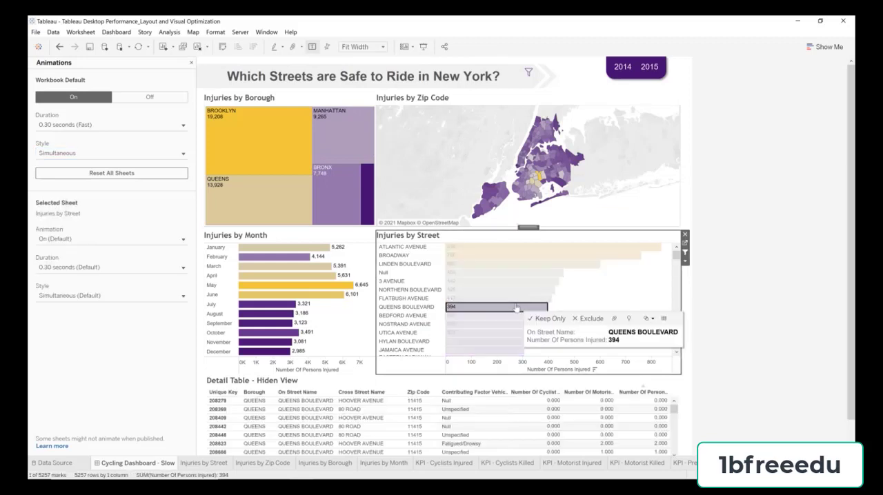
pyautogui.click(516, 307)
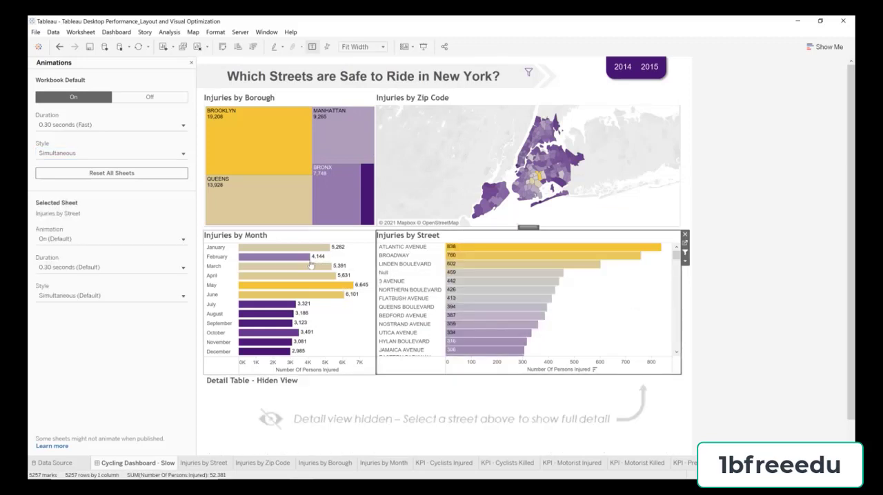
pyautogui.click(298, 286)
pyautogui.click(298, 285)
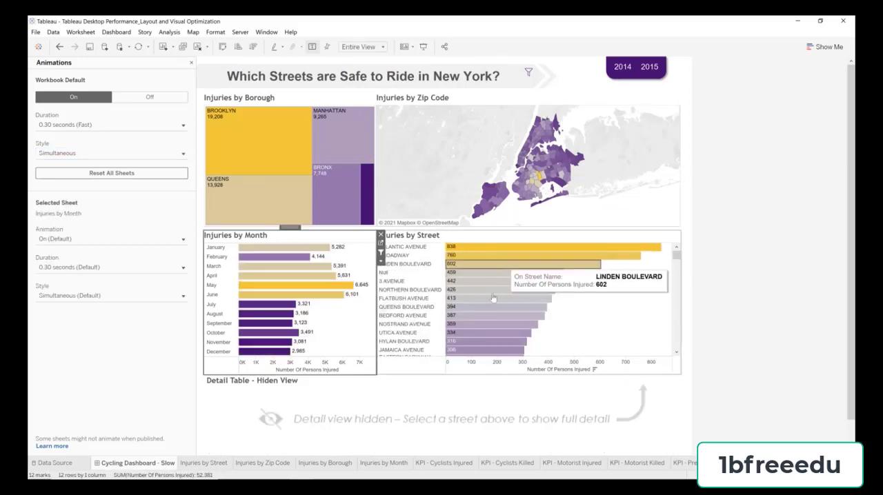
pyautogui.click(334, 276)
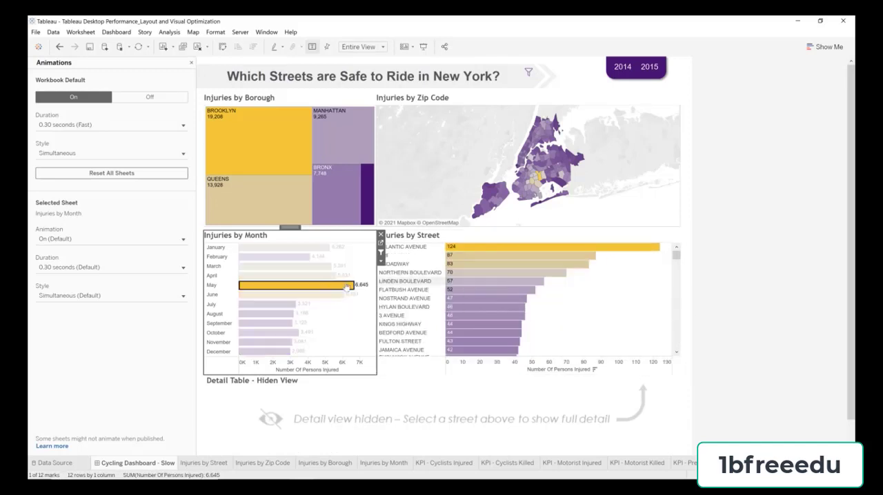
pyautogui.click(298, 256)
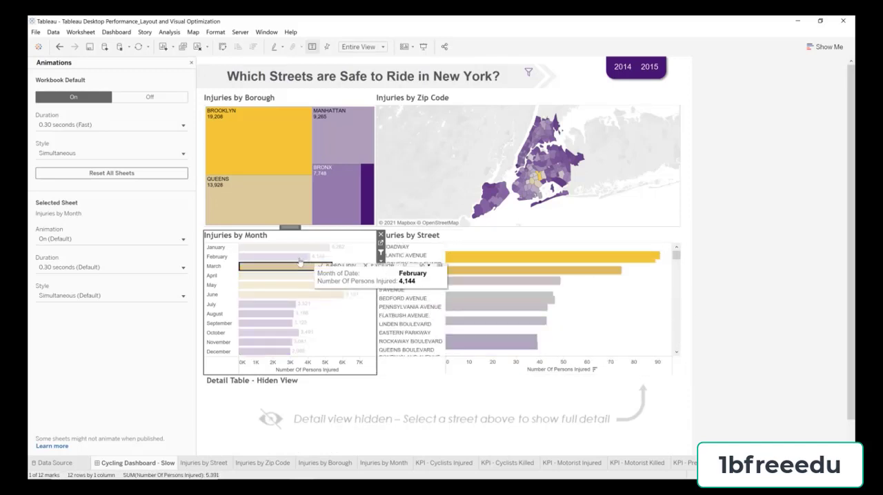
pyautogui.click(297, 251)
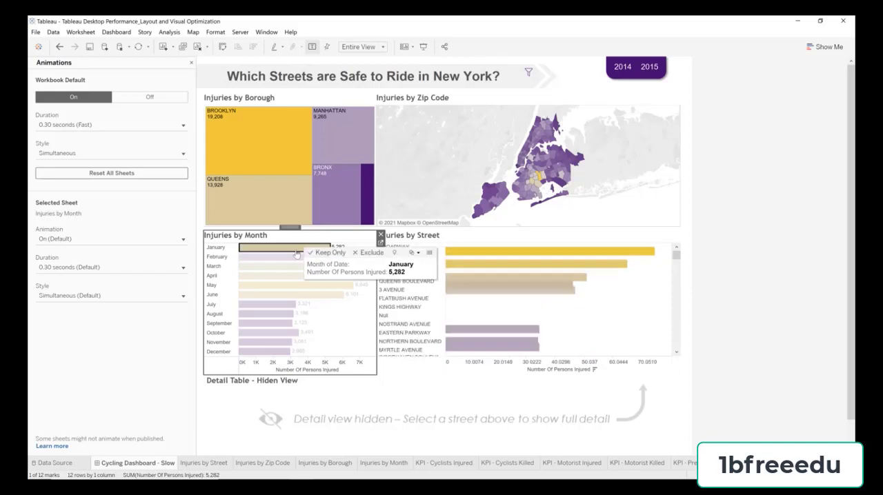
pyautogui.click(339, 247)
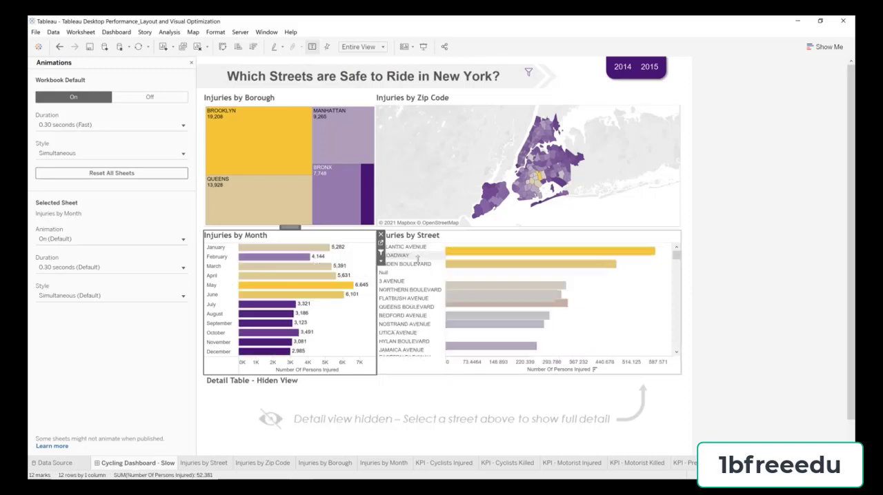
pyautogui.click(738, 215)
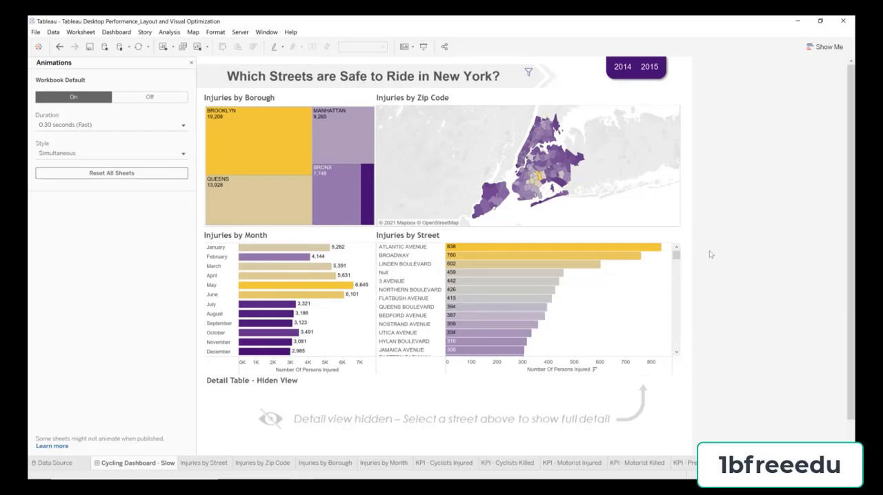
# Step: Close the animation settings and test the Injuries by Borough treemap by selecting and deselecting Brooklyn
pyautogui.click(191, 62)
pyautogui.click(228, 152)
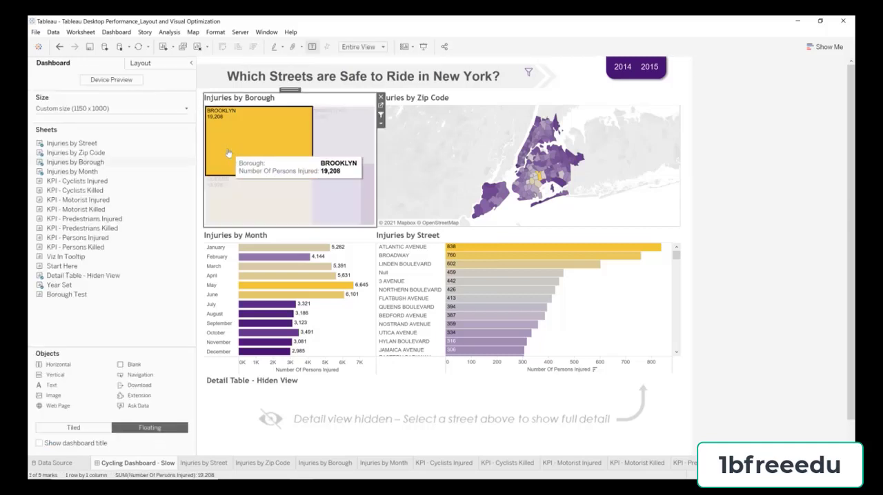
pyautogui.click(229, 153)
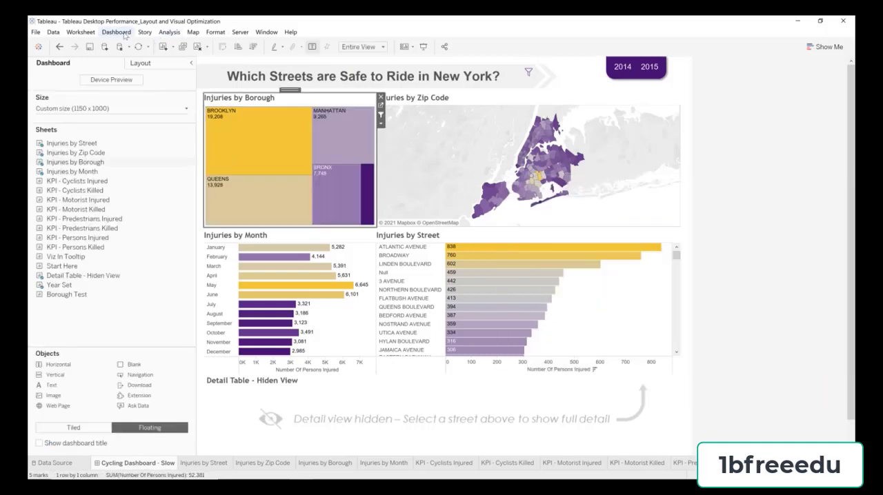
# Step: Edit the dashboard's Borough Action filter so its source sheet is Injuries by Borough instead of Injuries by Zip Code
pyautogui.click(118, 32)
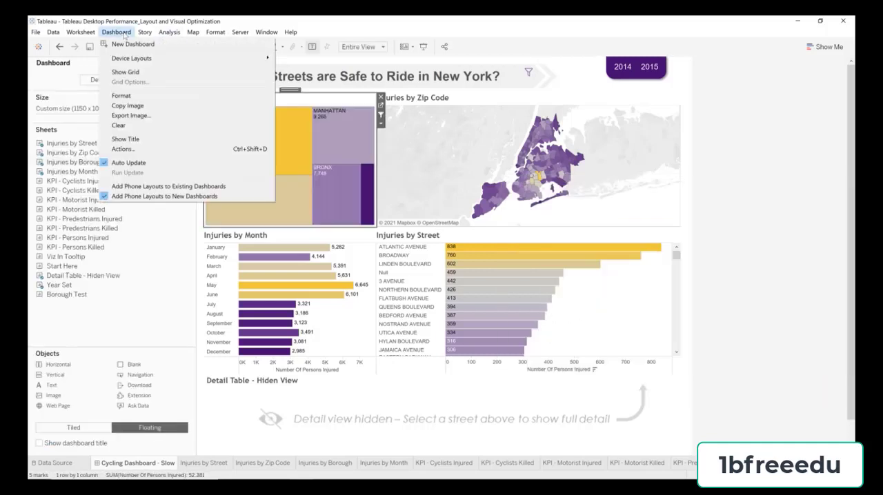
pyautogui.click(155, 150)
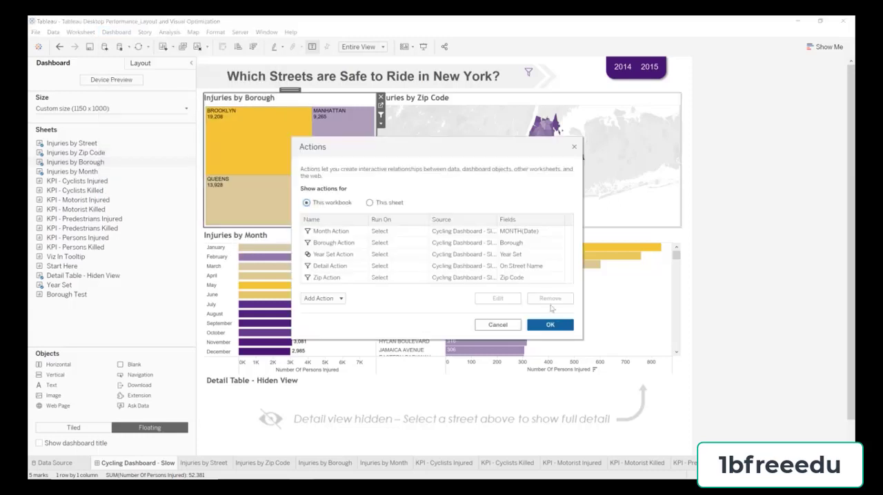
pyautogui.moveTo(586, 342); pyautogui.dragTo(668, 386)
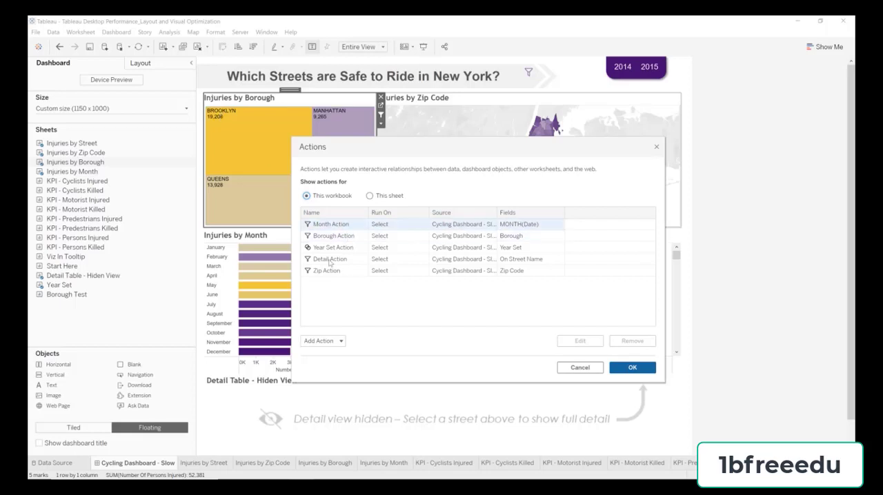
pyautogui.click(350, 247)
pyautogui.click(351, 237)
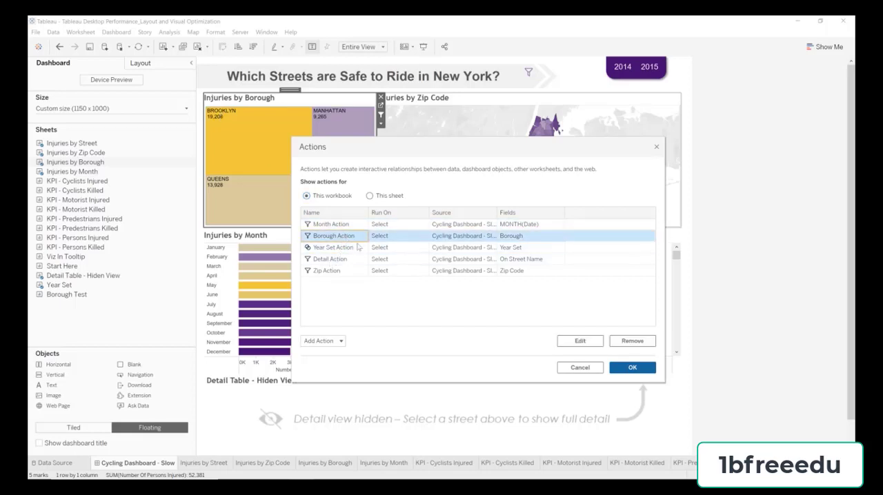
pyautogui.click(578, 341)
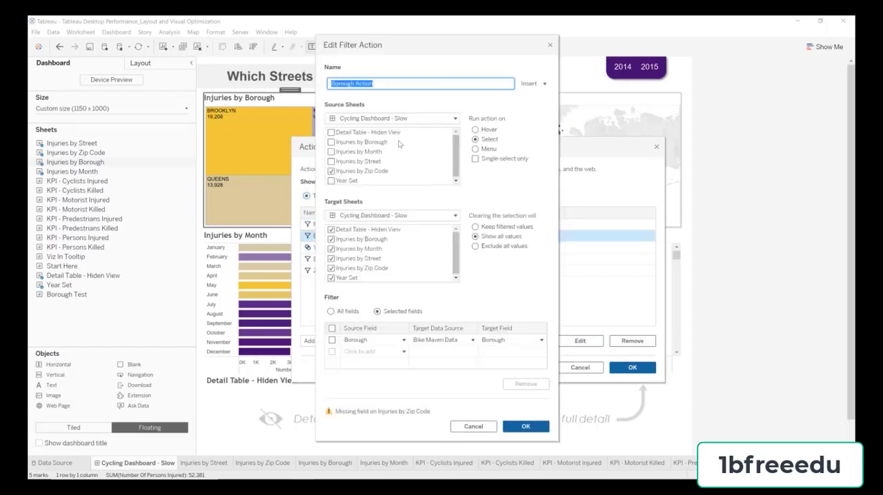
pyautogui.click(352, 173)
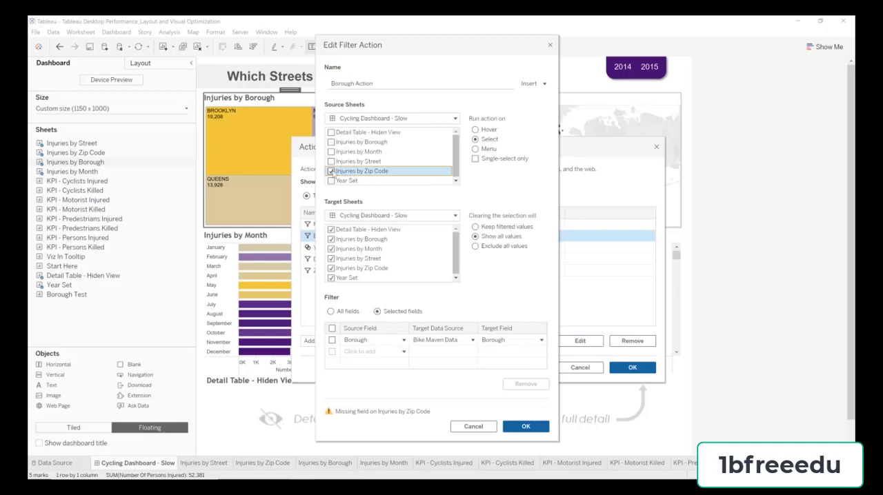
pyautogui.click(331, 171)
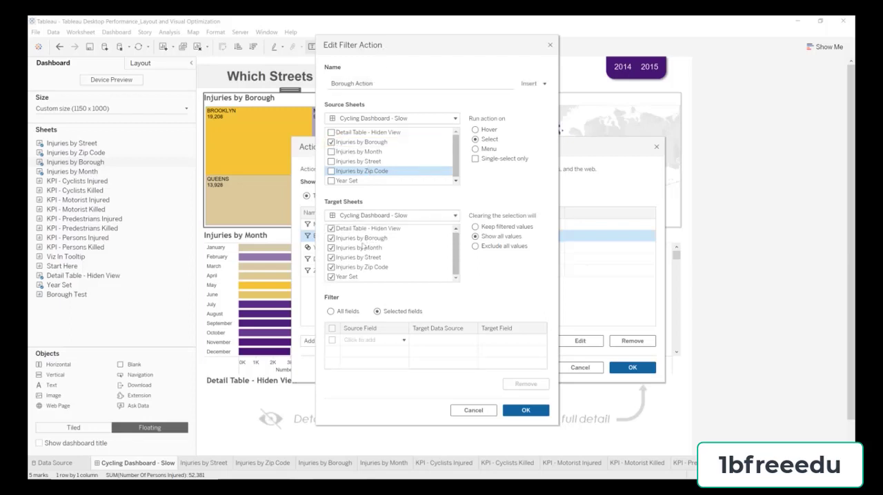
# Step: Exclude Year Set from the Borough Action's target sheets, filter on the selected field Borough, and save the action
pyautogui.click(331, 277)
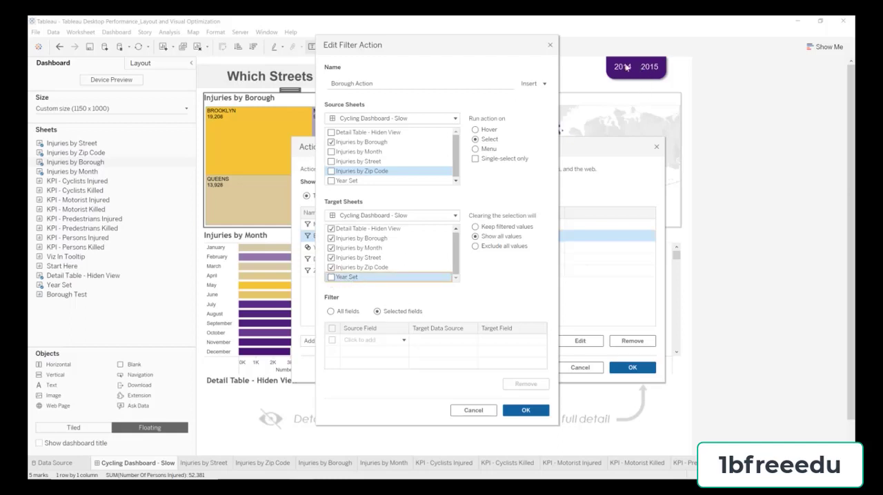
pyautogui.click(378, 248)
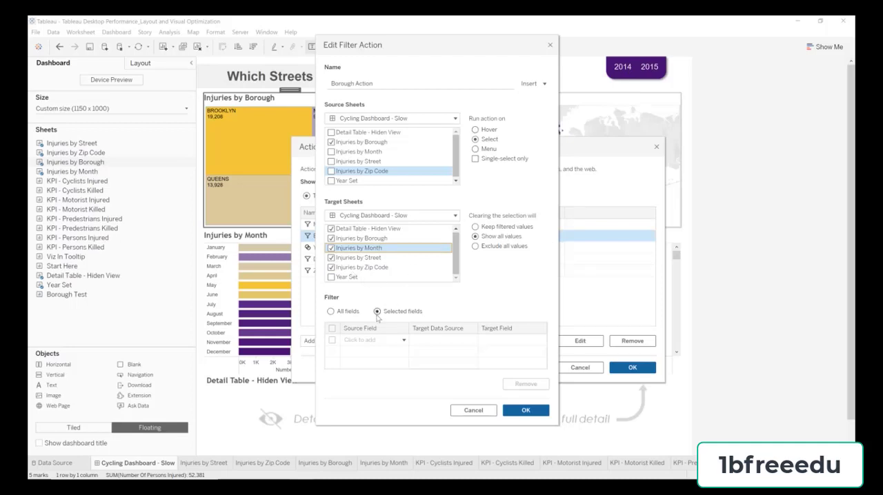
pyautogui.click(355, 341)
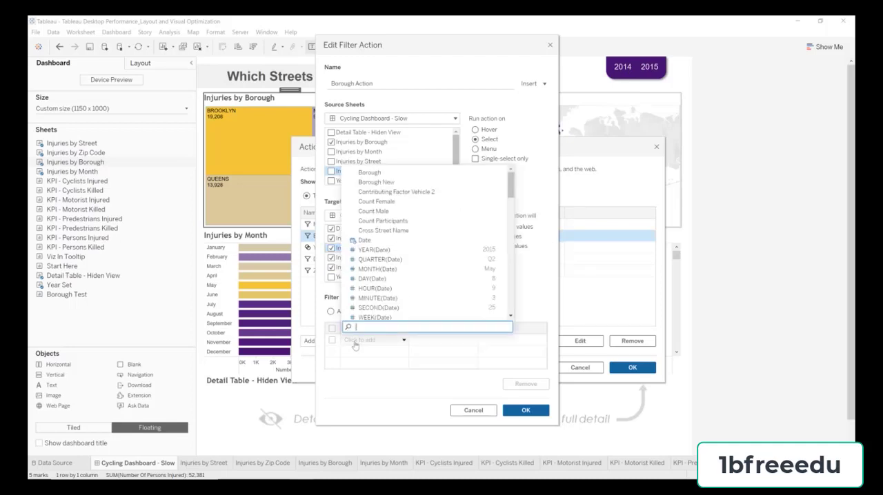
pyautogui.click(400, 174)
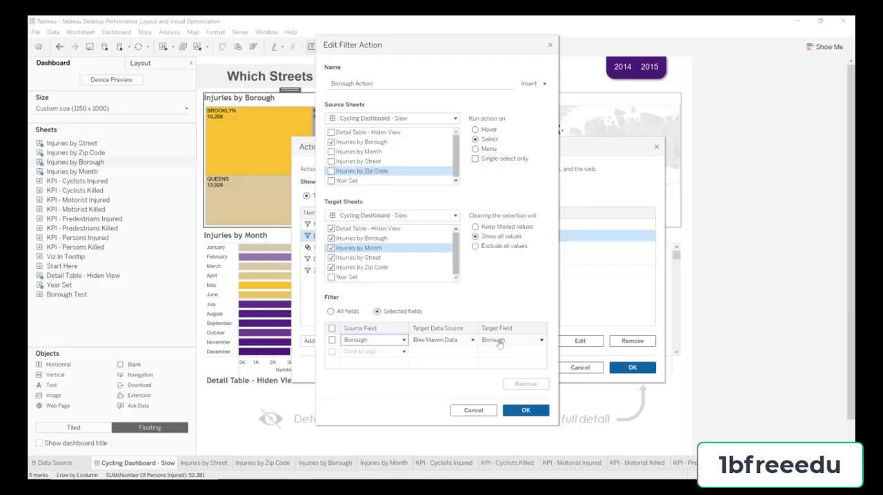
pyautogui.click(537, 414)
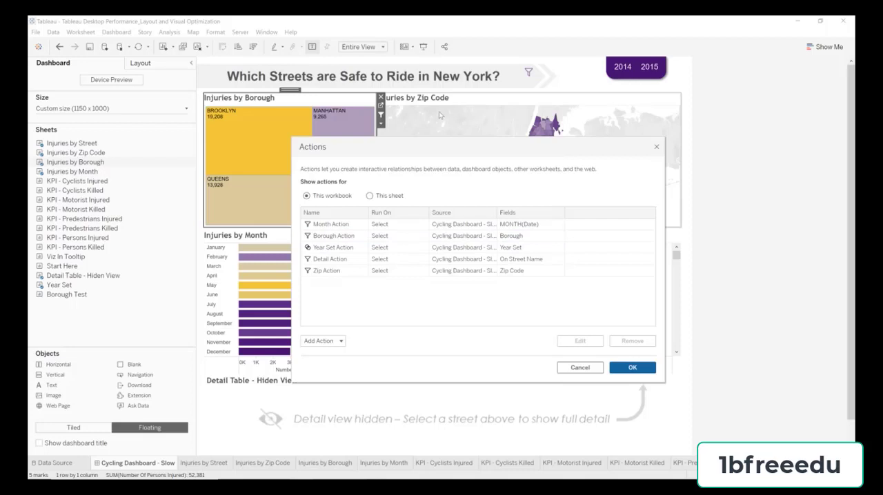
# Step: Edit the Zip Action filter so its source sheet is Injuries by Zip Code instead of Injuries by Borough
pyautogui.click(345, 271)
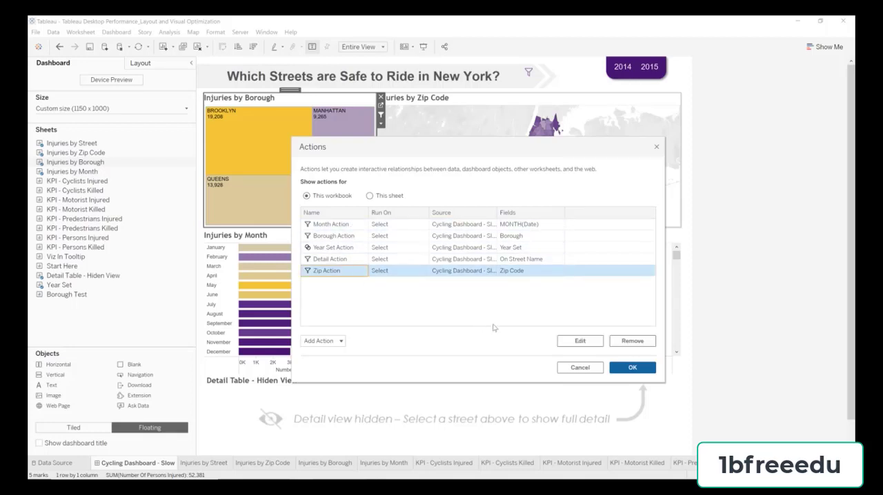
pyautogui.click(580, 340)
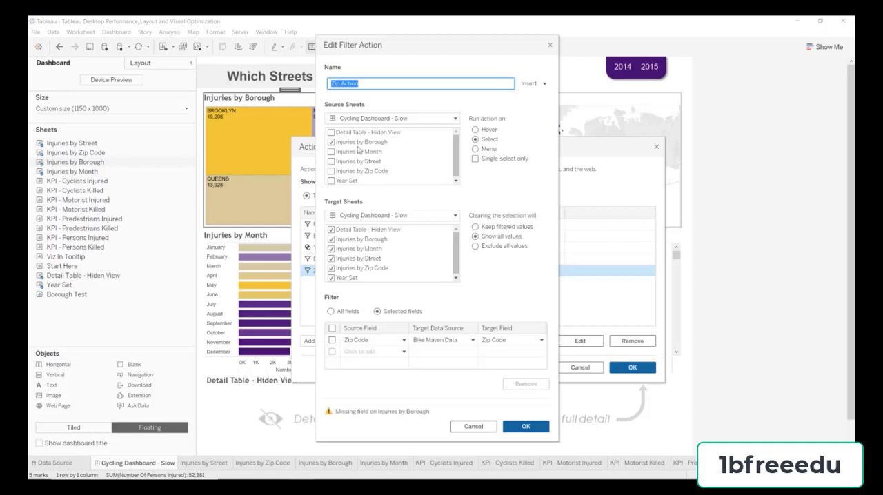
pyautogui.click(332, 142)
pyautogui.click(331, 170)
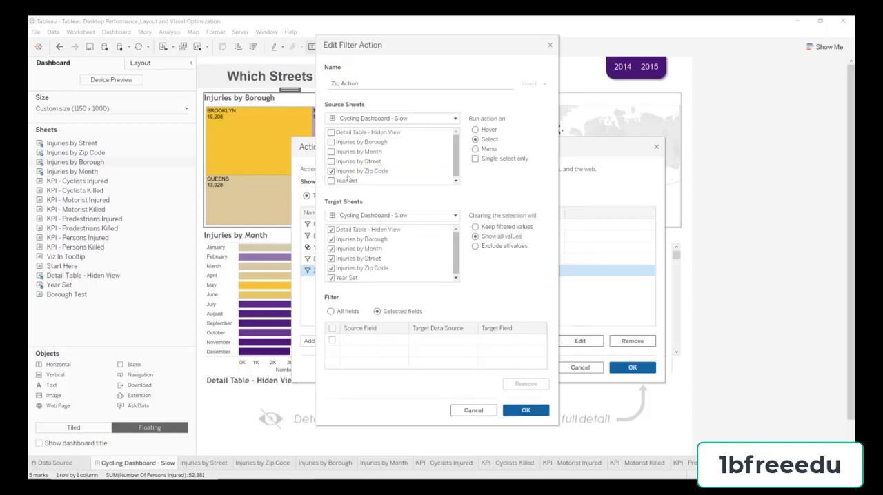
# Step: Exclude Injuries by Borough and Year Set from the Zip Action's target sheets, filter on Zip Code, and save the action
pyautogui.click(356, 232)
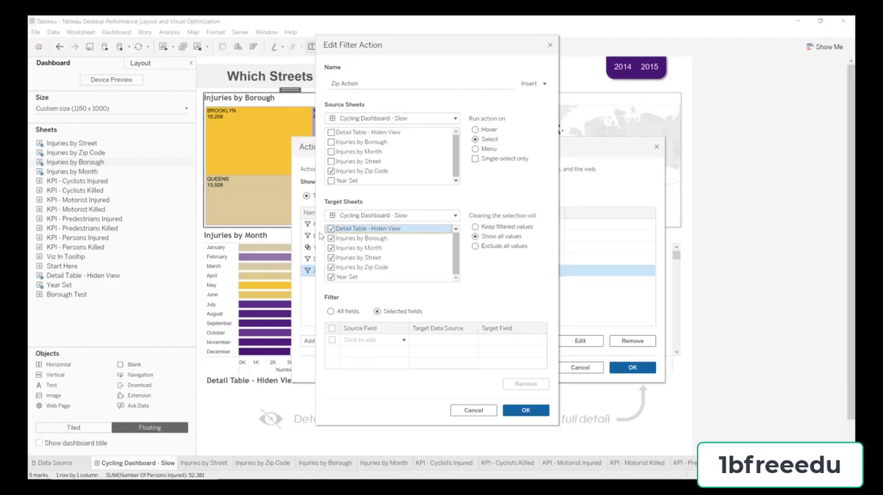
pyautogui.click(332, 238)
pyautogui.click(334, 276)
pyautogui.click(377, 345)
pyautogui.scroll(-10, 397, 240)
pyautogui.scroll(-3, 397, 240)
pyautogui.click(359, 317)
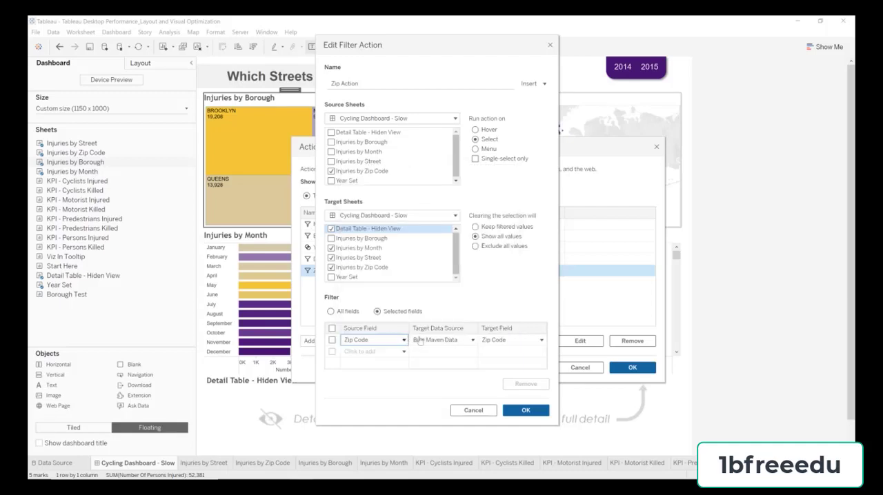
pyautogui.click(525, 411)
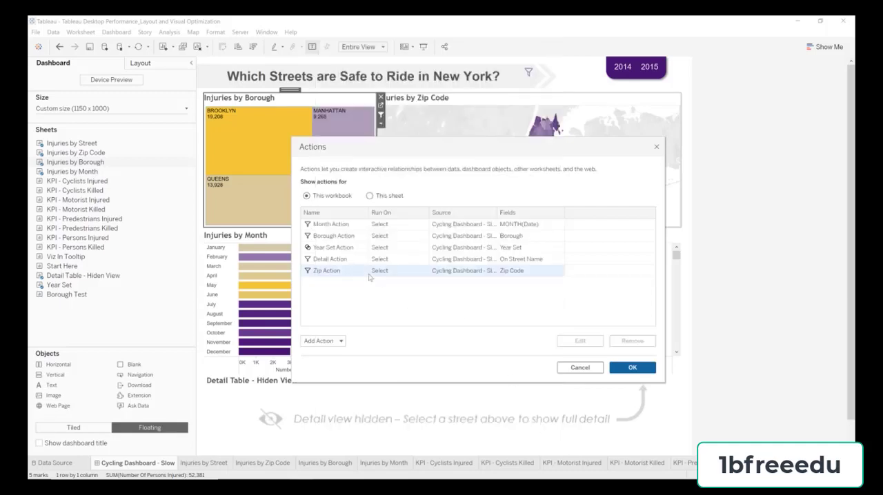
# Step: Exclude Year Set from the Month Action's target sheets and apply all the dashboard action changes
pyautogui.click(354, 226)
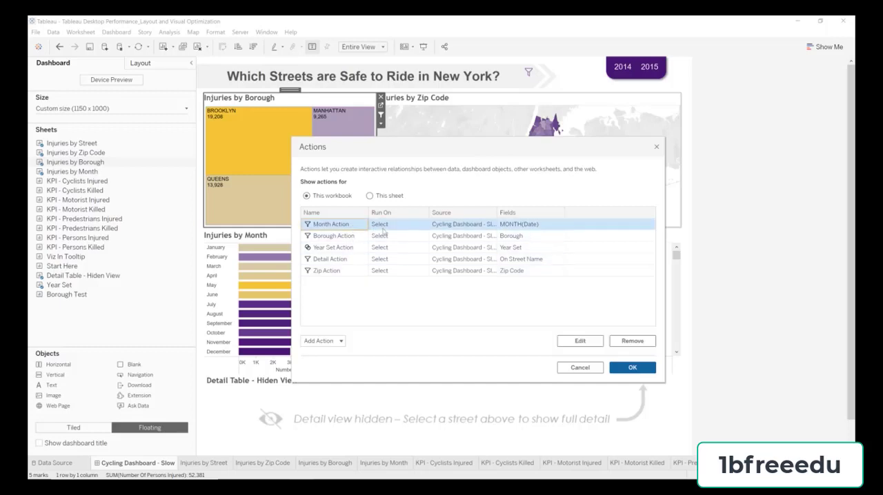
pyautogui.click(573, 342)
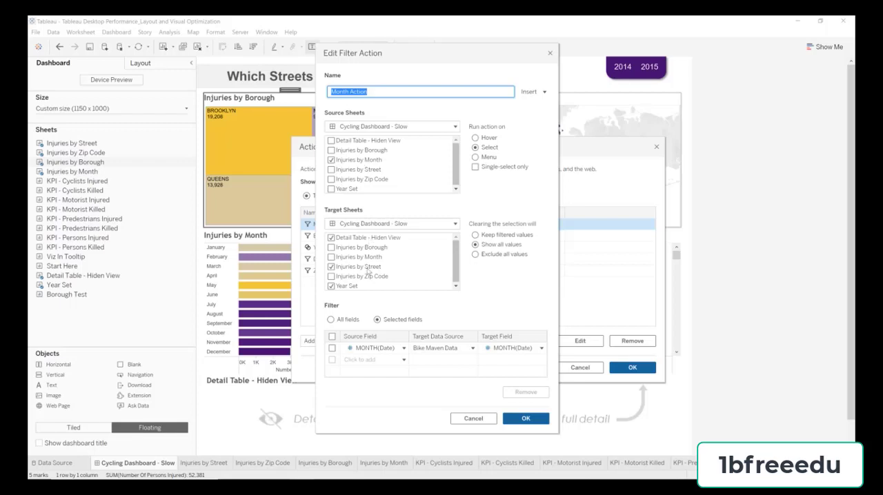
pyautogui.scroll(-1, 364, 277)
pyautogui.click(332, 286)
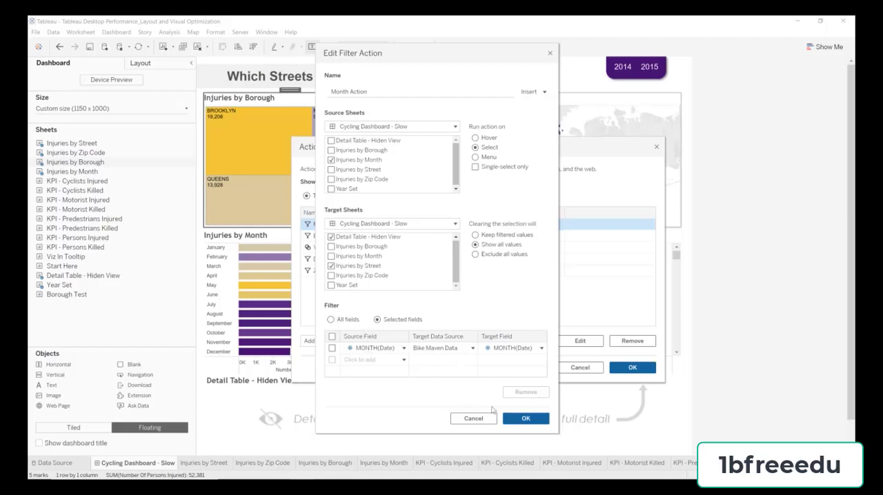
pyautogui.click(516, 420)
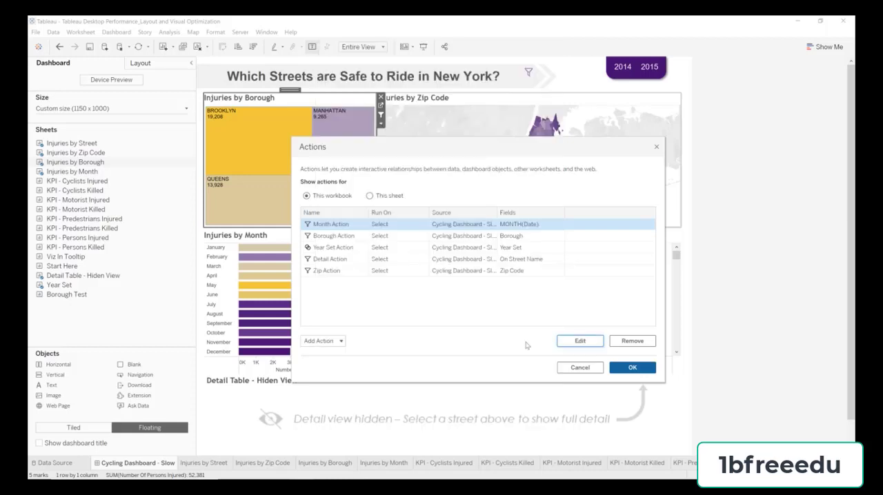
pyautogui.click(632, 368)
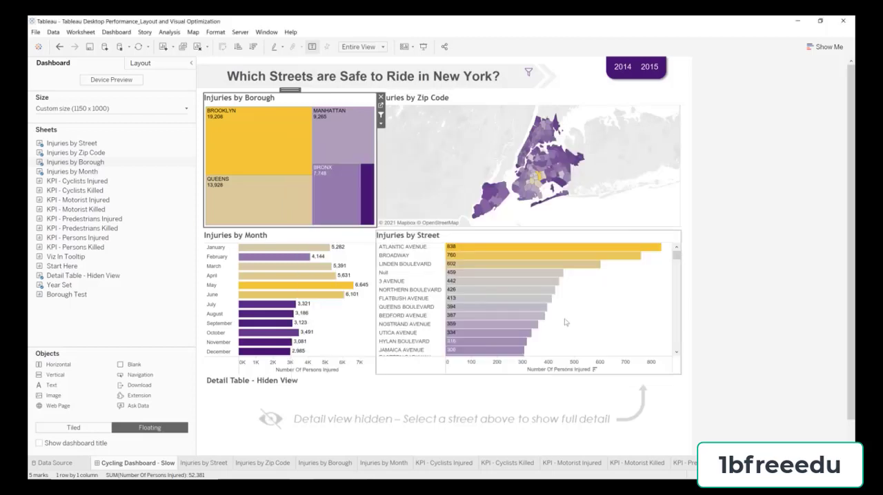
# Step: Test the refined actions by selecting Brooklyn, a zip code in its eastern part, June, and Pennsylvania Avenue
pyautogui.click(264, 143)
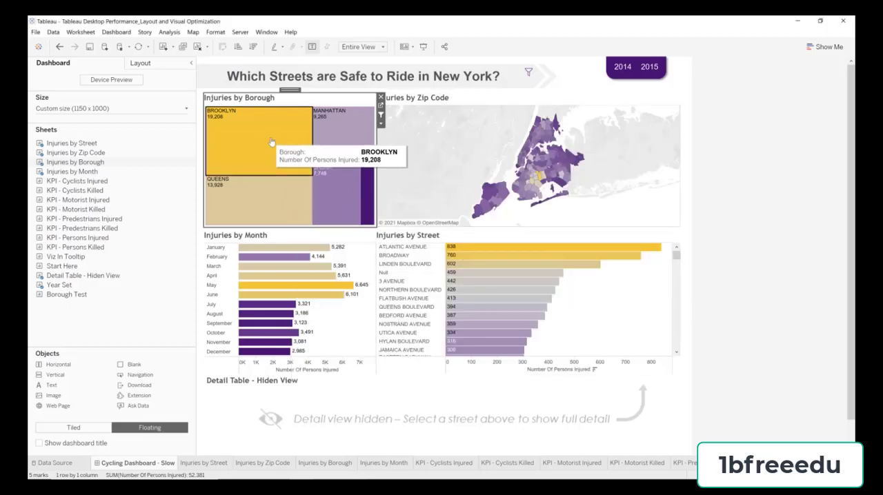
pyautogui.click(550, 155)
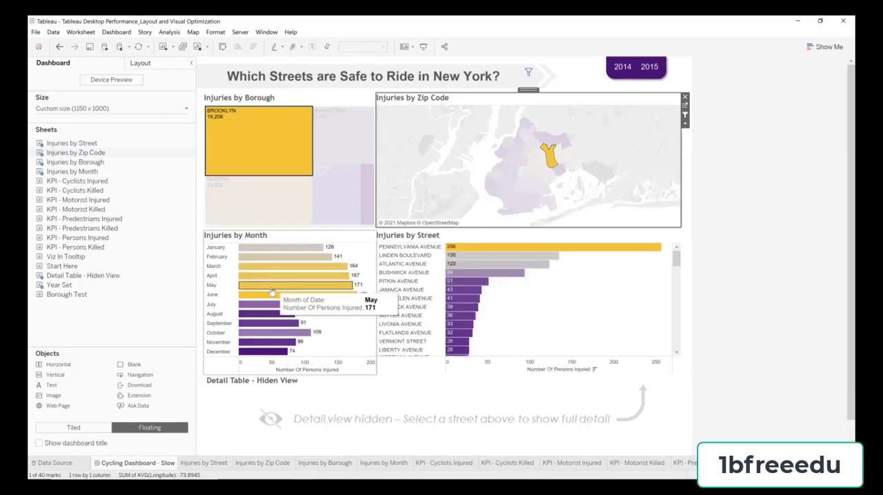
pyautogui.click(317, 295)
pyautogui.click(499, 247)
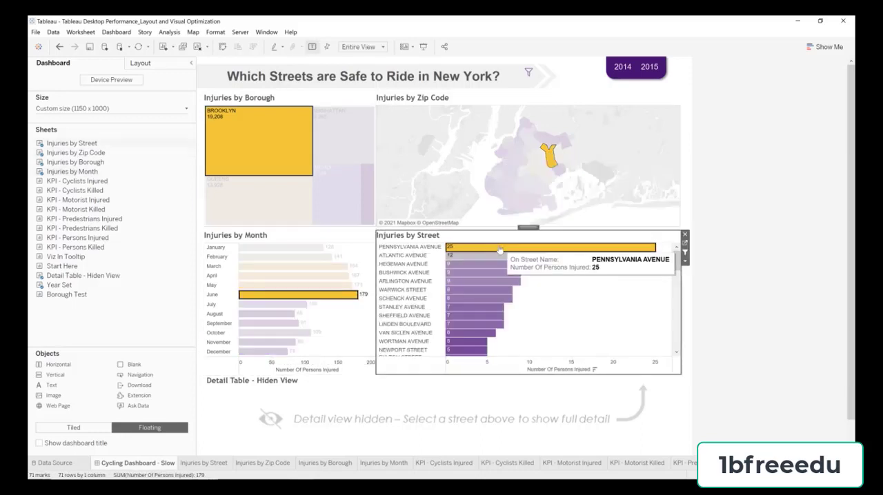
# Step: Clear the street, June, zip code and Brooklyn selections to restore the full dashboard
pyautogui.click(555, 247)
pyautogui.click(293, 294)
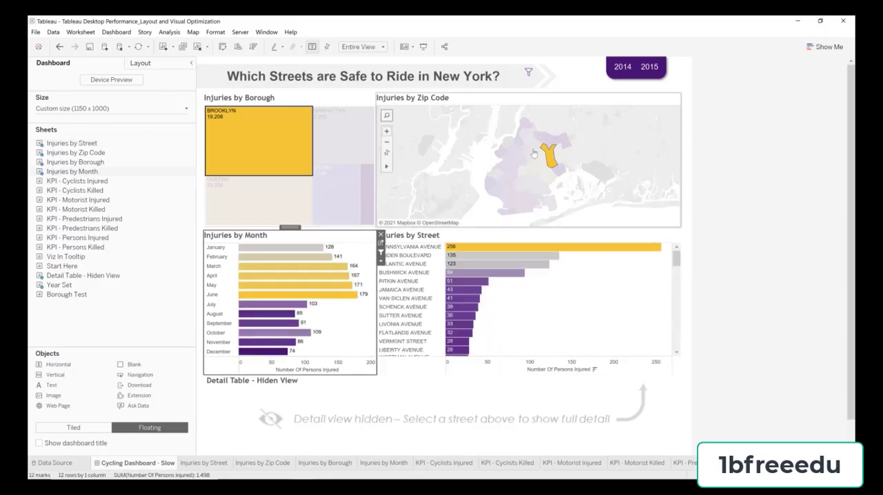
pyautogui.click(551, 158)
pyautogui.click(294, 140)
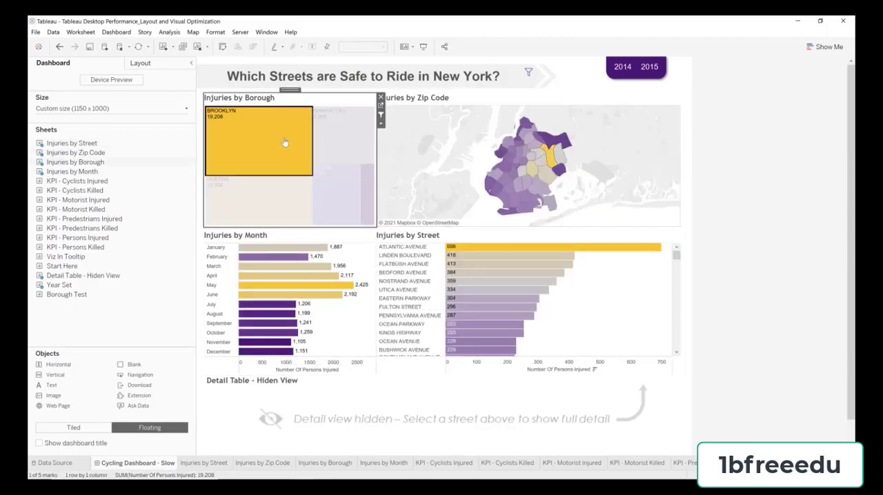
pyautogui.click(745, 171)
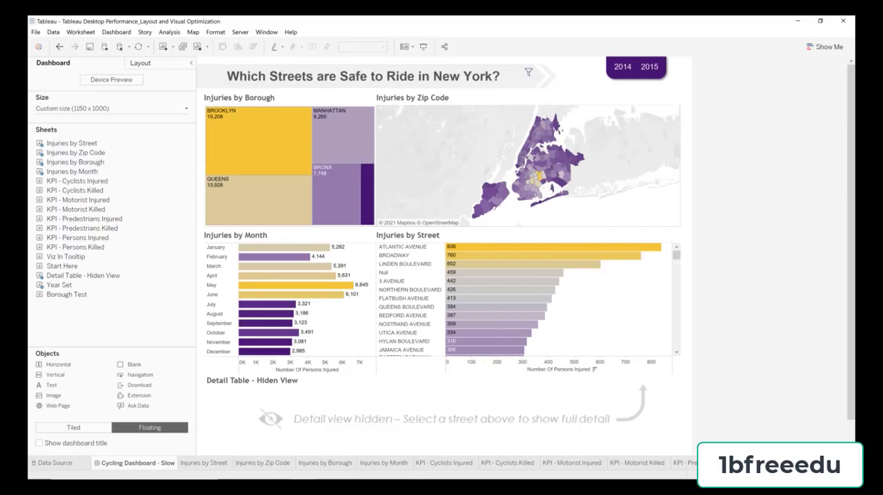
# Step: Go to the Start Here sheet and review the Settings and Performance options, including performance recording, without changing any
pyautogui.click(812, 475)
pyautogui.click(642, 463)
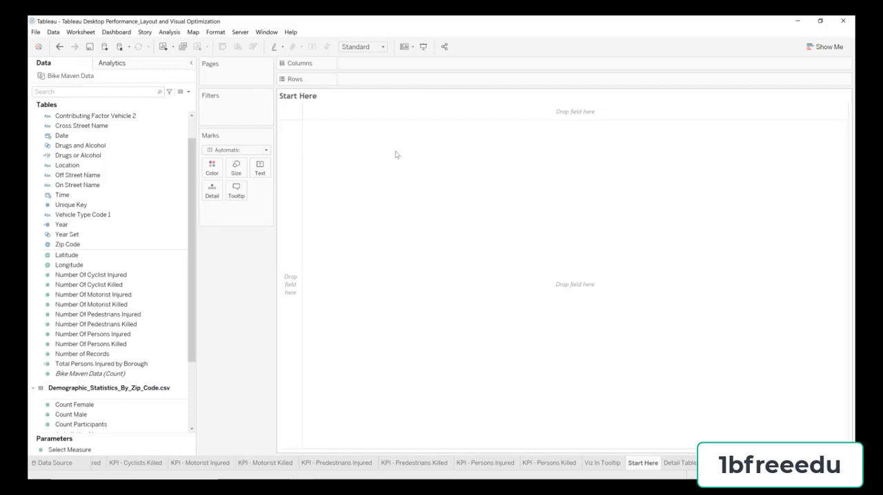
pyautogui.click(296, 35)
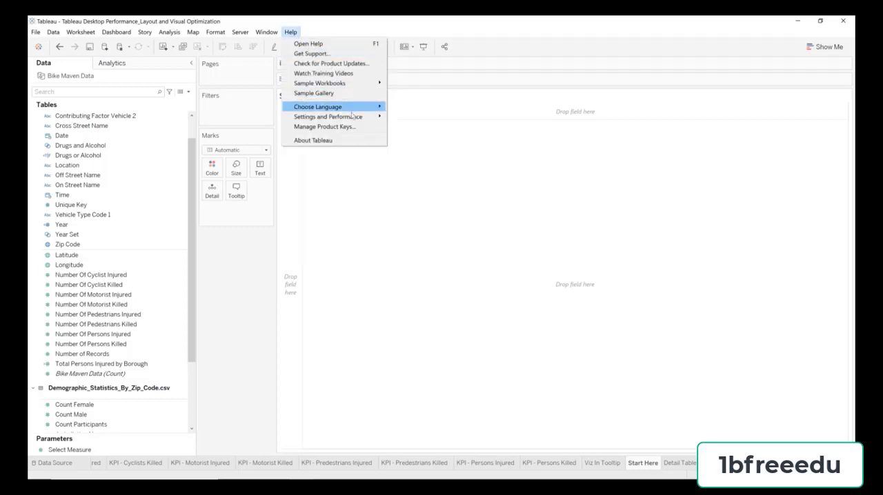
pyautogui.moveTo(354, 118)
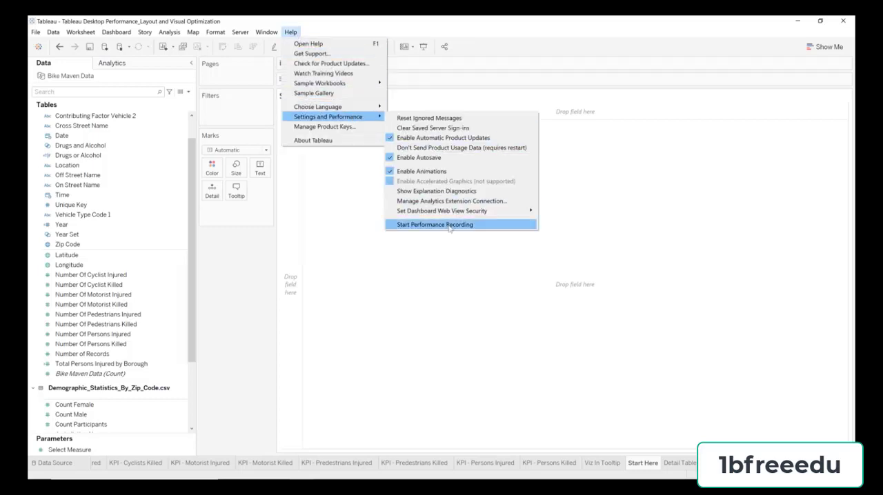
pyautogui.click(366, 237)
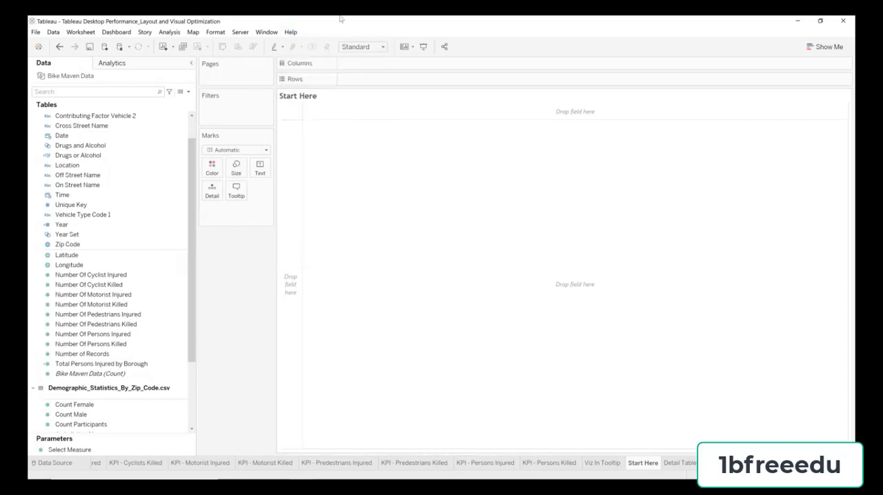